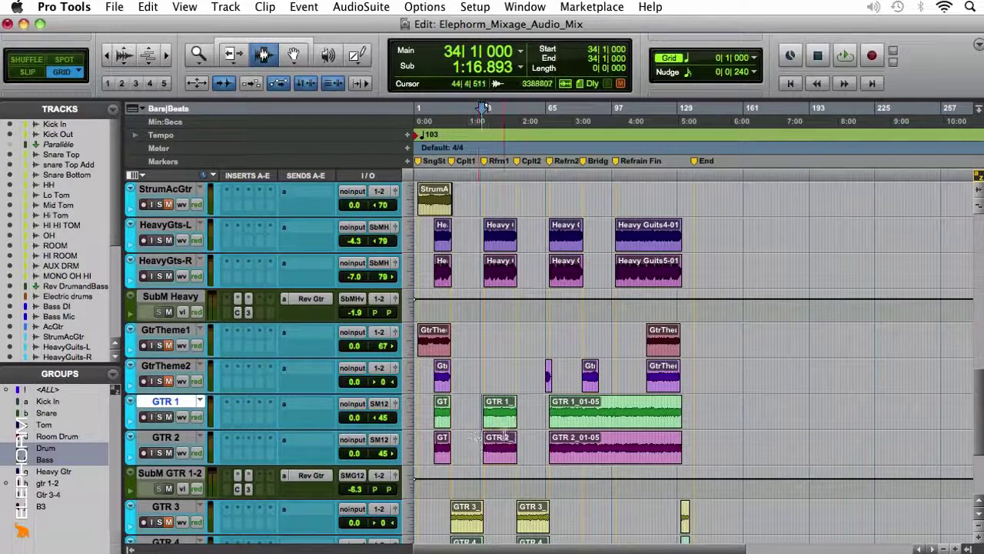
Place the playback position just before Couplet 1 and solo the GTR 3 and GTR 4 tracks.
{"action": "left_click", "coordinate": [493, 441]}
{"action": "key", "text": "t"}
{"action": "key", "text": "t"}
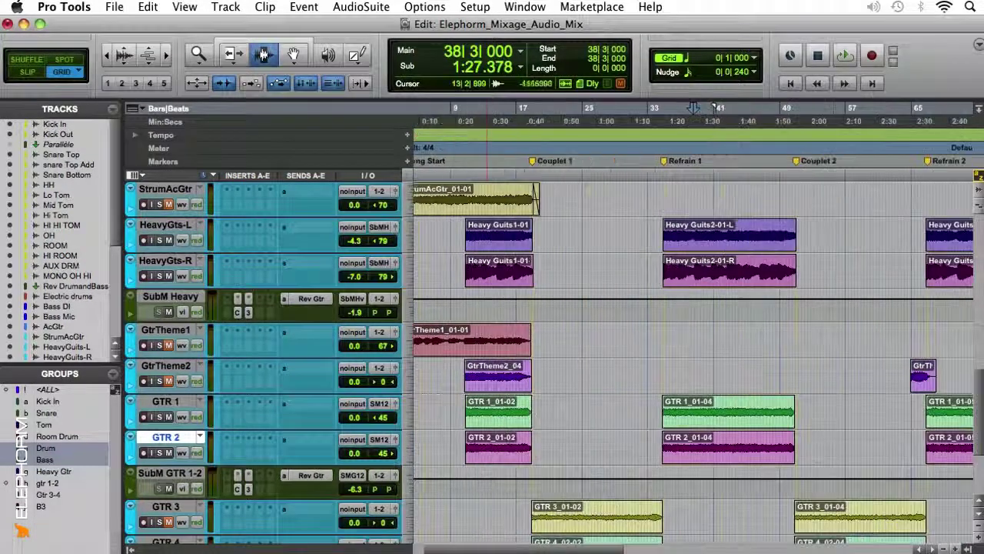
{"action": "scroll", "coordinate": [536, 421], "scroll_direction": "down", "scroll_amount": 3}
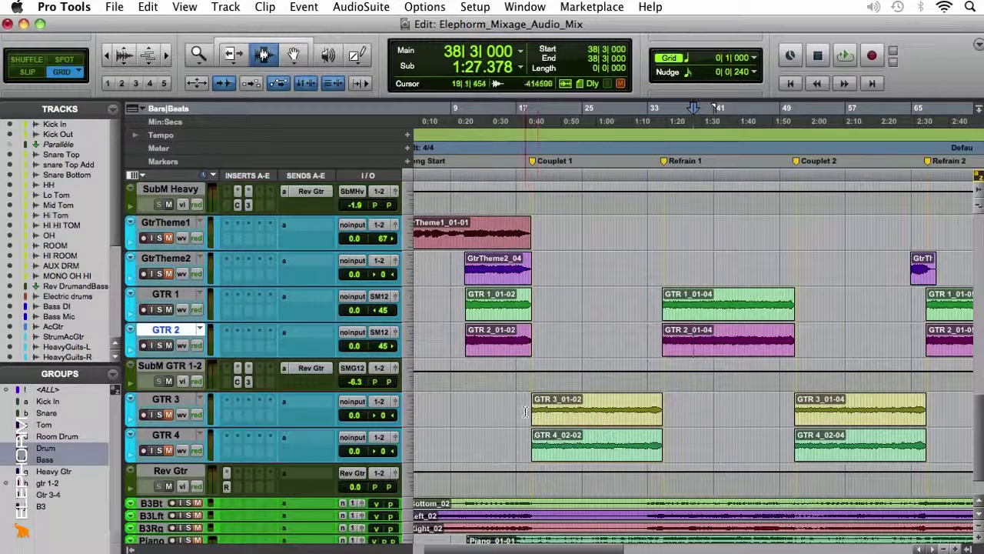
{"action": "left_click", "coordinate": [529, 412]}
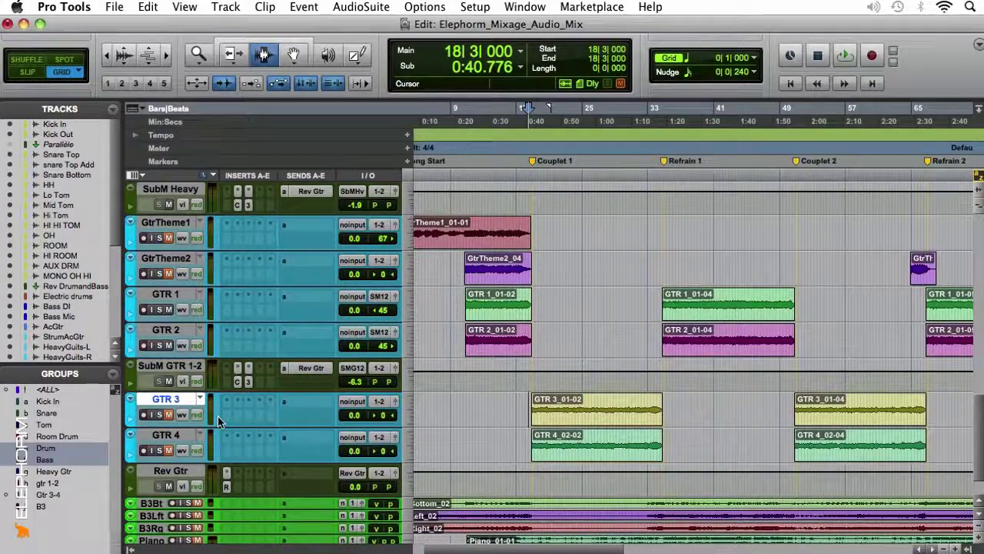
{"action": "left_click", "coordinate": [166, 435], "text": "shift"}
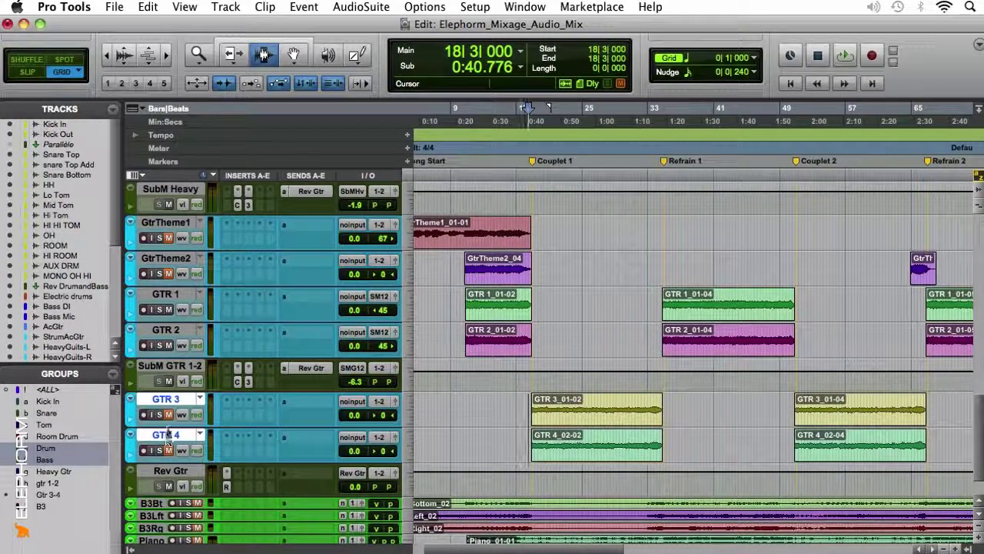
{"action": "left_click", "coordinate": [160, 416]}
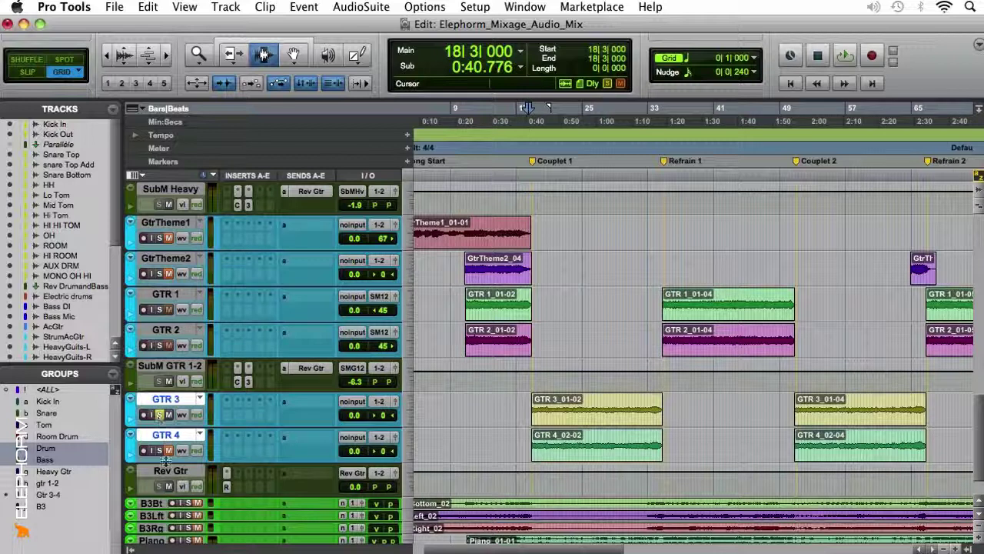
{"action": "left_click", "coordinate": [159, 451]}
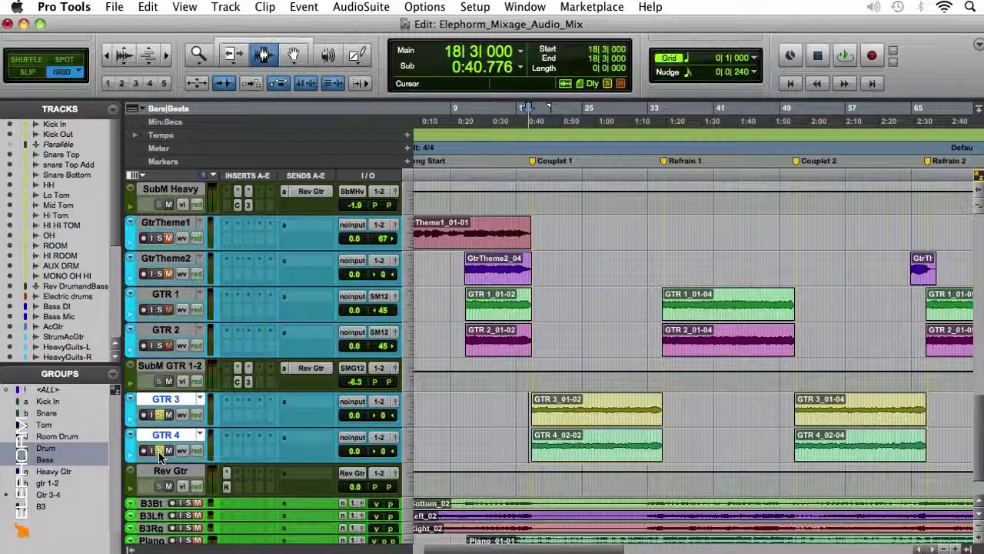
Create one new stereo Aux Input track below GTR 4.
{"action": "key", "text": "super+shift+n"}
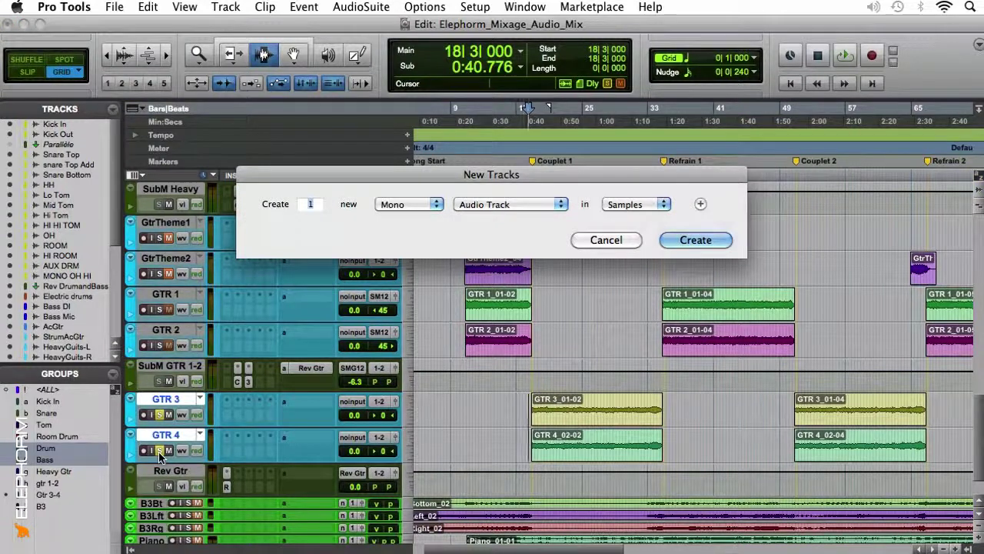
{"action": "key", "text": "super+Down"}
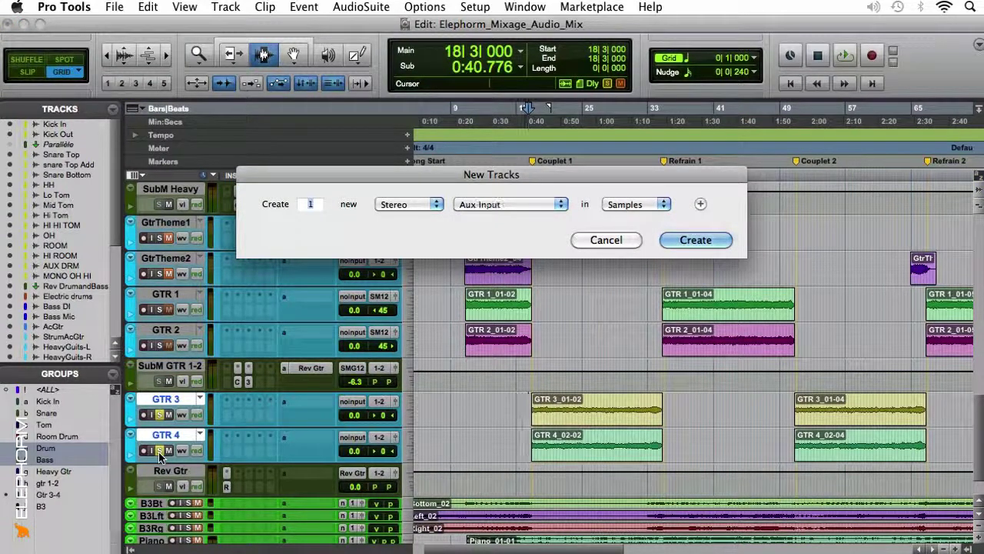
{"action": "key", "text": "Return"}
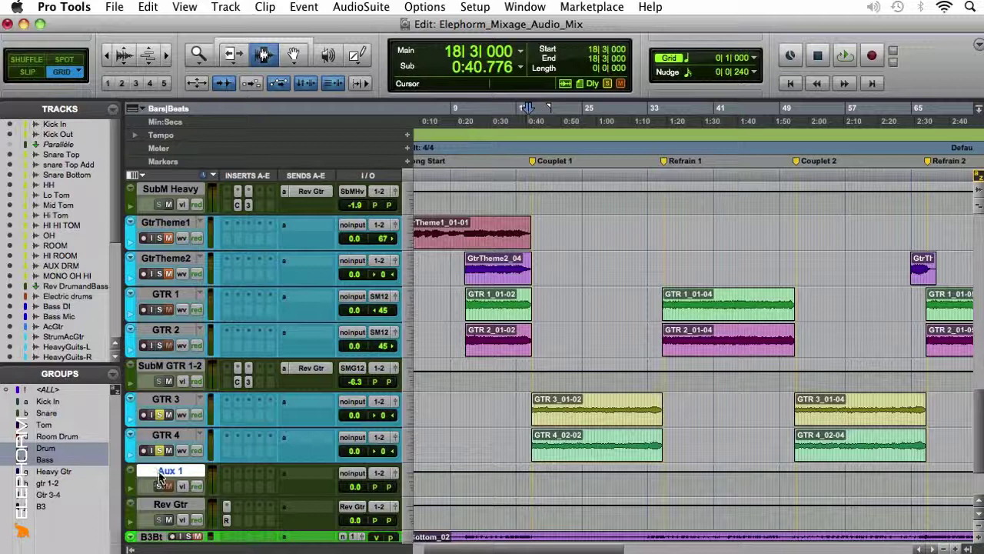
Rename the new aux track as SubM Gtr 3-4.
{"action": "double_click", "coordinate": [160, 477]}
{"action": "type", "text": "SubM"}
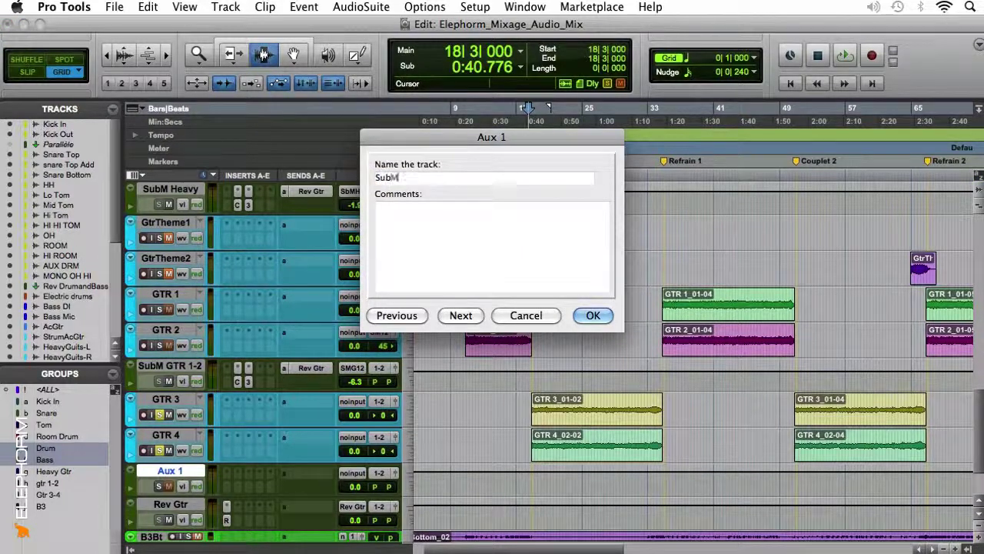
{"action": "type", "text": "Gtr"}
{"action": "key", "text": "BackSpace"}
{"action": "key", "text": "BackSpace"}
{"action": "key", "text": "BackSpace"}
{"action": "type", "text": "Gtr 3-4"}
{"action": "key", "text": "Return"}
Route the outputs of both GTR 3 and GTR 4 to the stereo Bus 9-10.
{"action": "key", "text": "super+equal"}
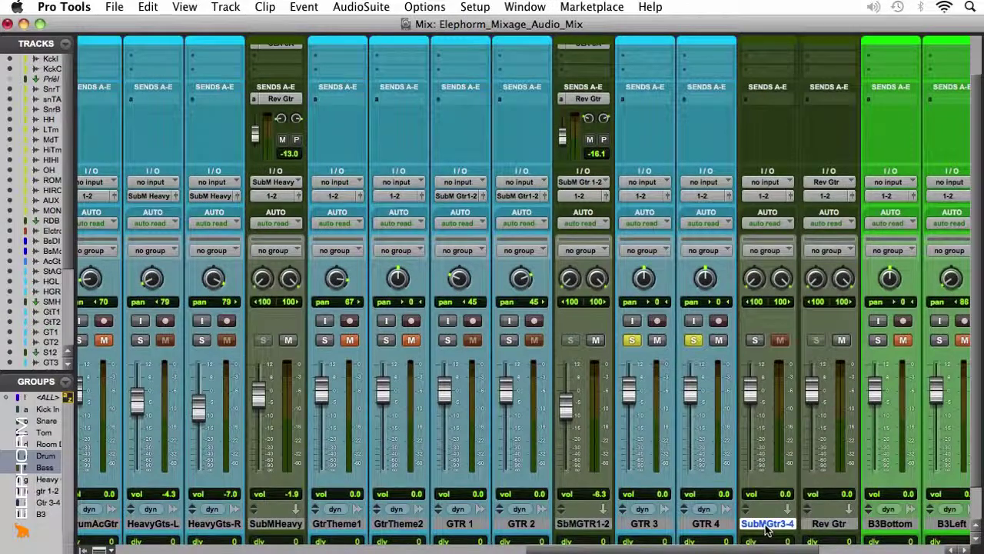
{"action": "left_click", "coordinate": [658, 523]}
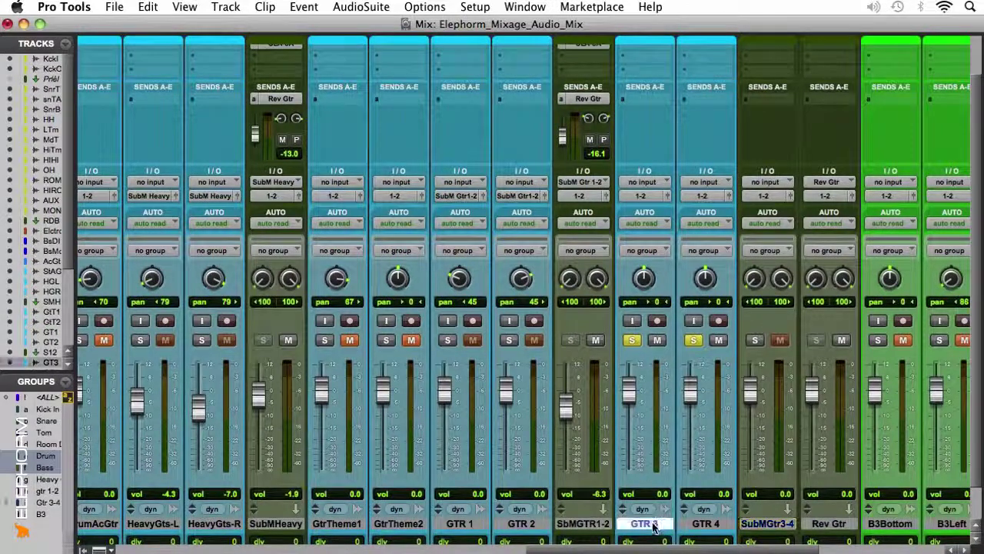
{"action": "left_click", "coordinate": [697, 523], "text": "shift"}
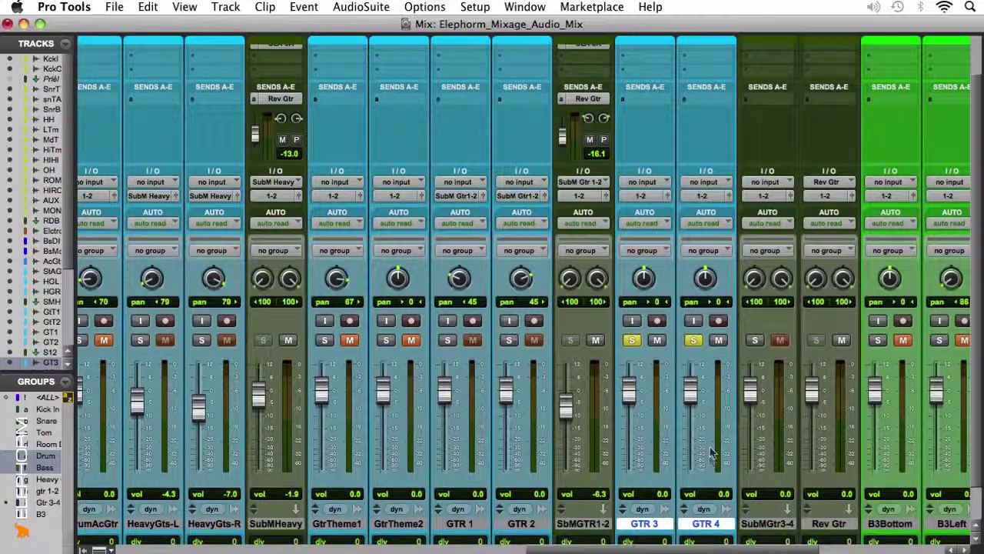
{"action": "left_click", "coordinate": [644, 197]}
{"action": "mouse_move", "coordinate": [651, 211]}
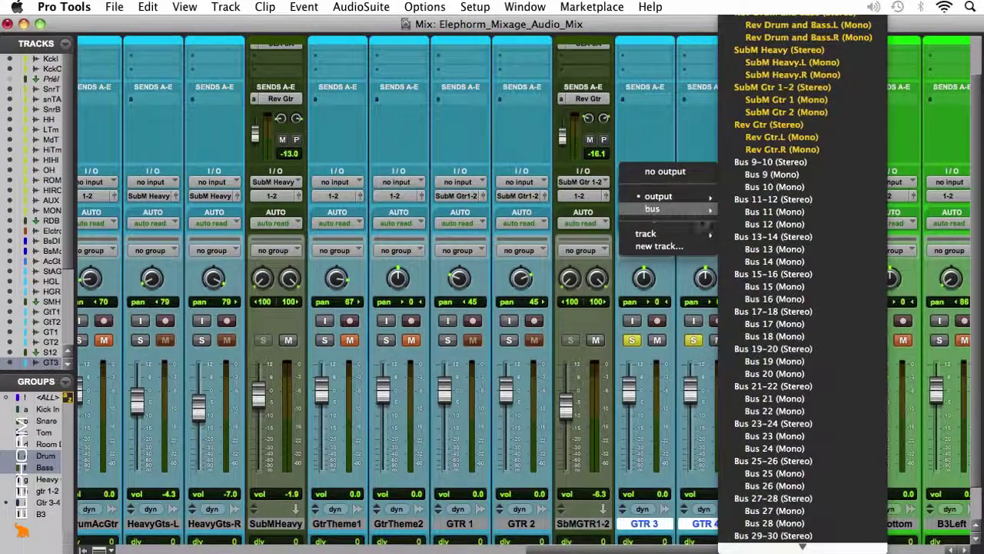
{"action": "left_click", "coordinate": [770, 162], "text": "alt+shift"}
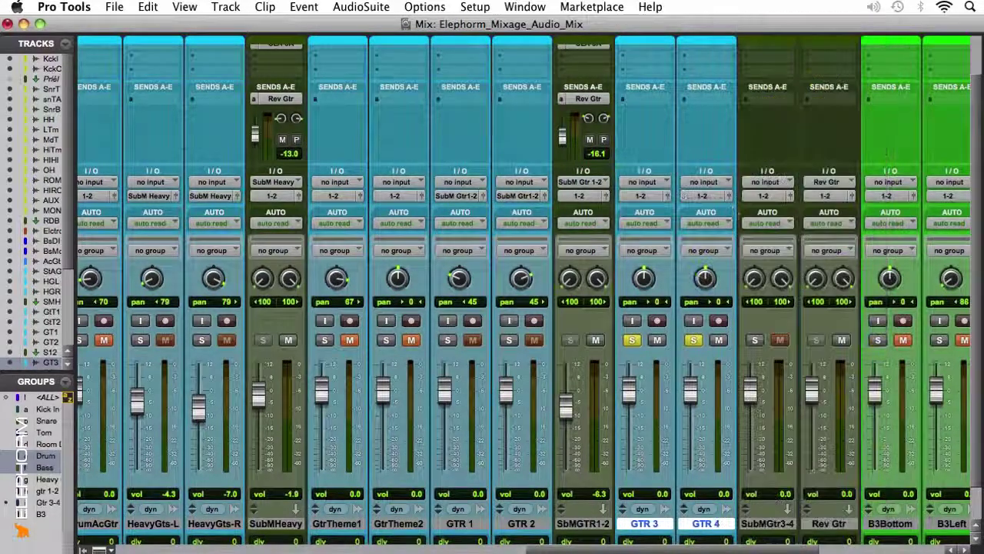
Set the input of the SubM Gtr 3-4 aux track to Bus 9-10.
{"action": "left_click", "coordinate": [761, 182]}
{"action": "mouse_move", "coordinate": [776, 220]}
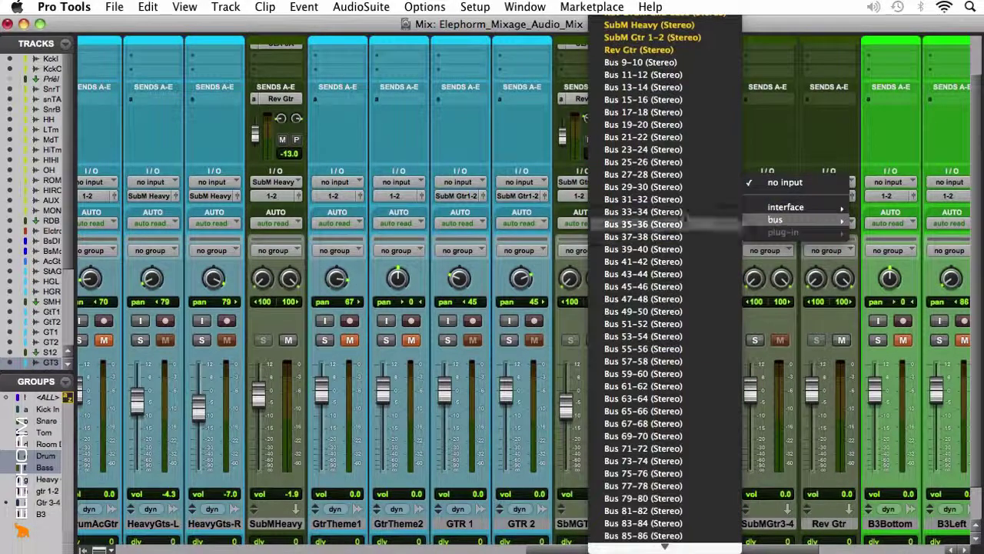
{"action": "left_click", "coordinate": [641, 61]}
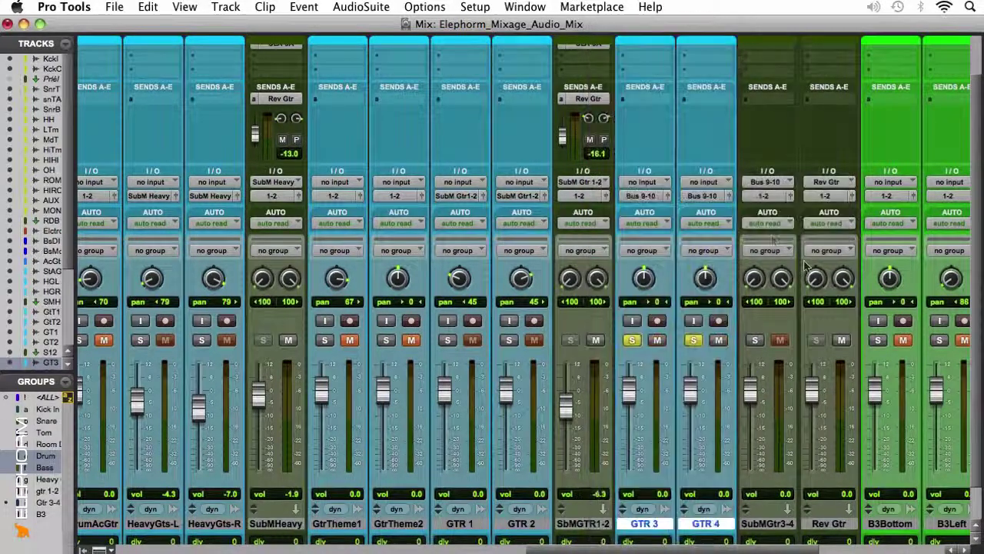
Rename Bus 9-10 as SubM Gtr 3-4.
{"action": "right_click", "coordinate": [643, 197]}
{"action": "left_click", "coordinate": [661, 222]}
{"action": "type", "text": "SubM"}
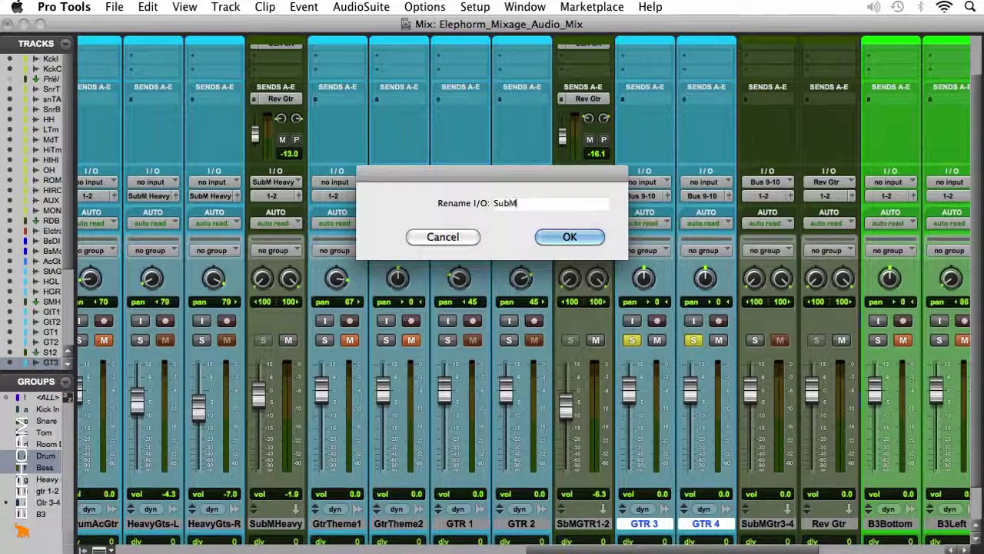
{"action": "type", "text": " Gtr 3-4"}
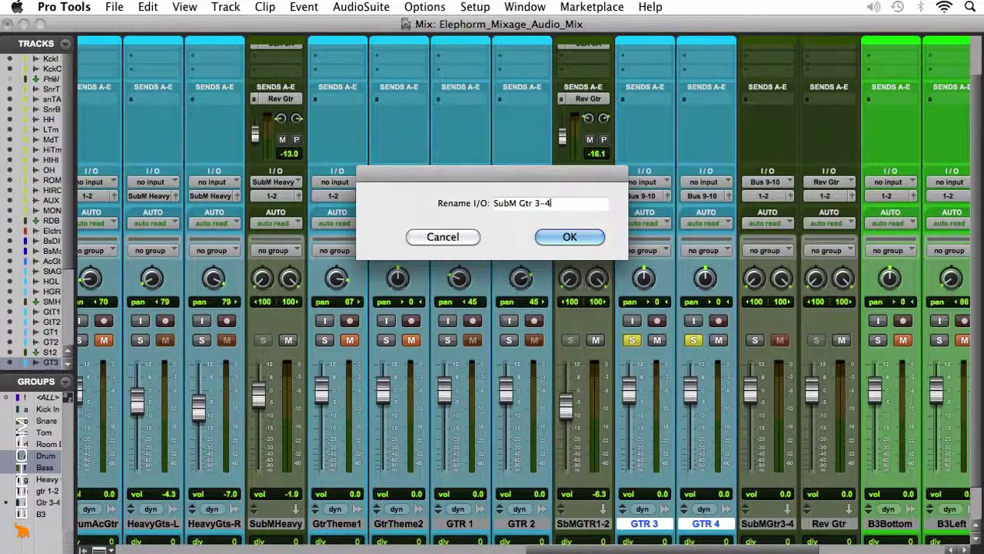
{"action": "key", "text": "Return"}
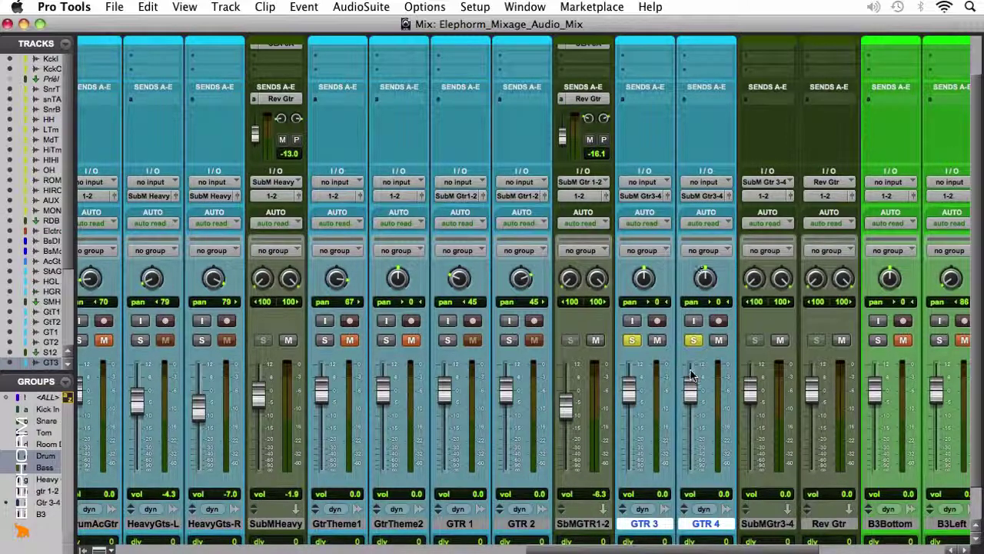
Select the GTR 3_01-02 clip in Couplet 1 and audition the soloed guitars over that range.
{"action": "key", "text": "super+equal"}
{"action": "left_click", "coordinate": [631, 417]}
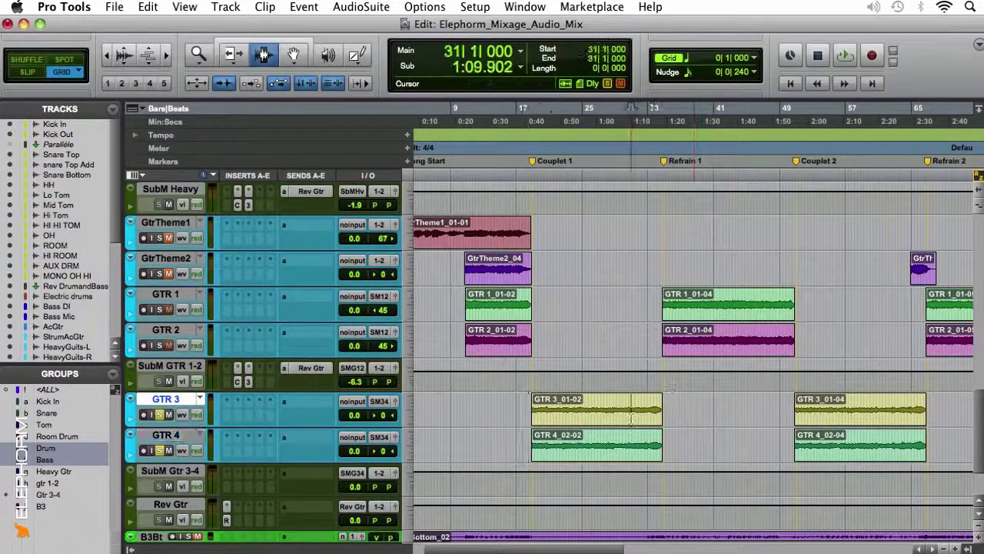
{"action": "left_click", "coordinate": [630, 418]}
{"action": "key", "text": "space"}
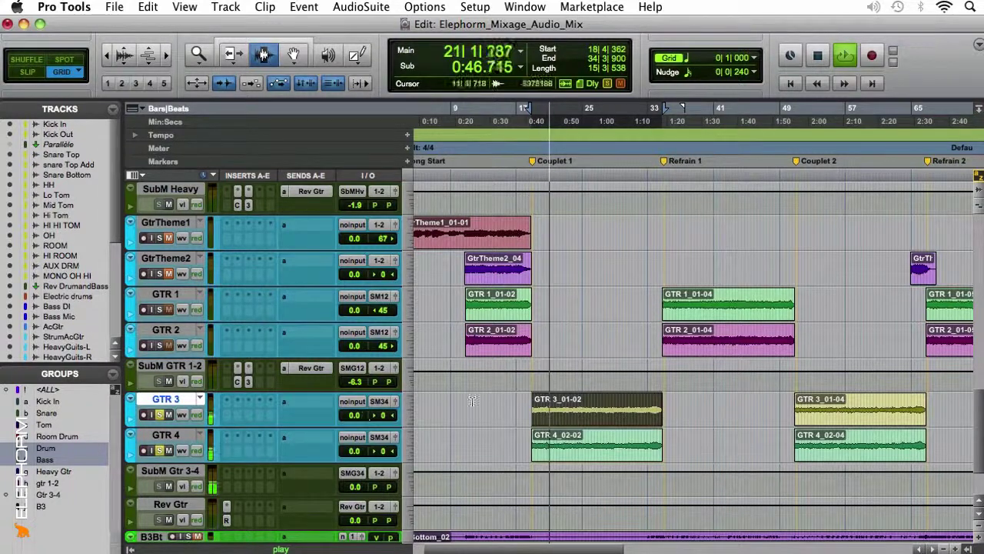
{"action": "key", "text": "space"}
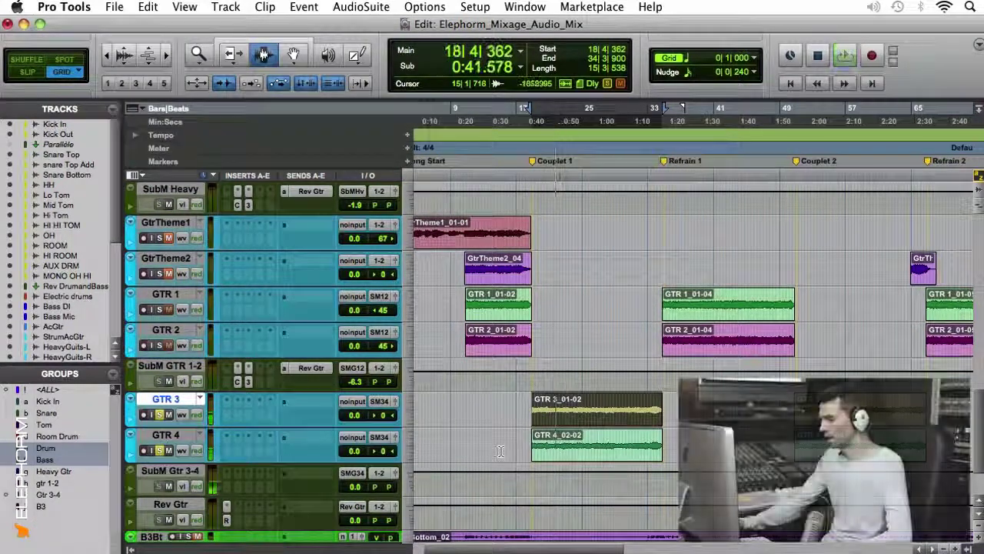
Pan GTR 3 to 52 left and GTR 4 to 52 right.
{"action": "key", "text": "super+equal"}
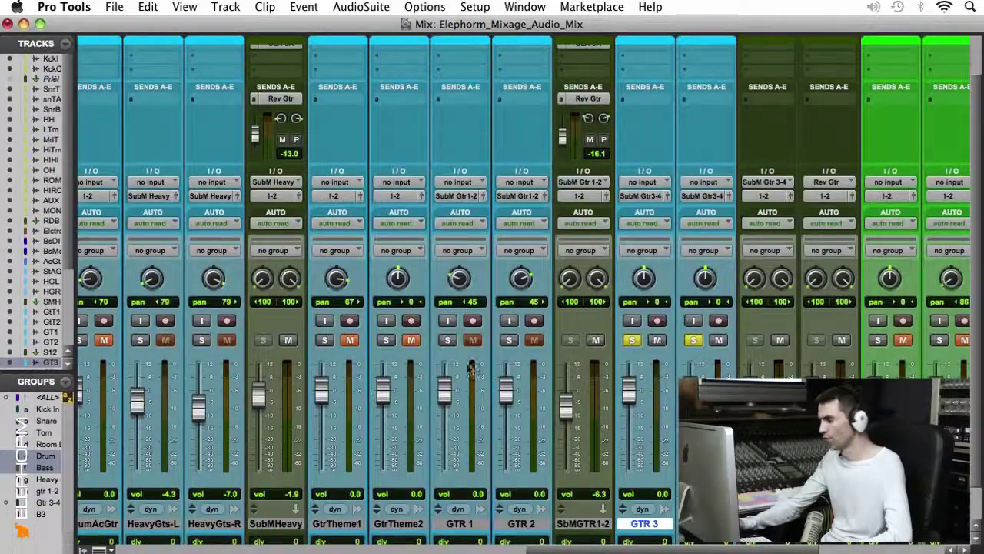
{"action": "left_click_drag", "start_coordinate": [644, 278], "coordinate": [641, 309]}
{"action": "left_click_drag", "start_coordinate": [705, 278], "coordinate": [705, 253]}
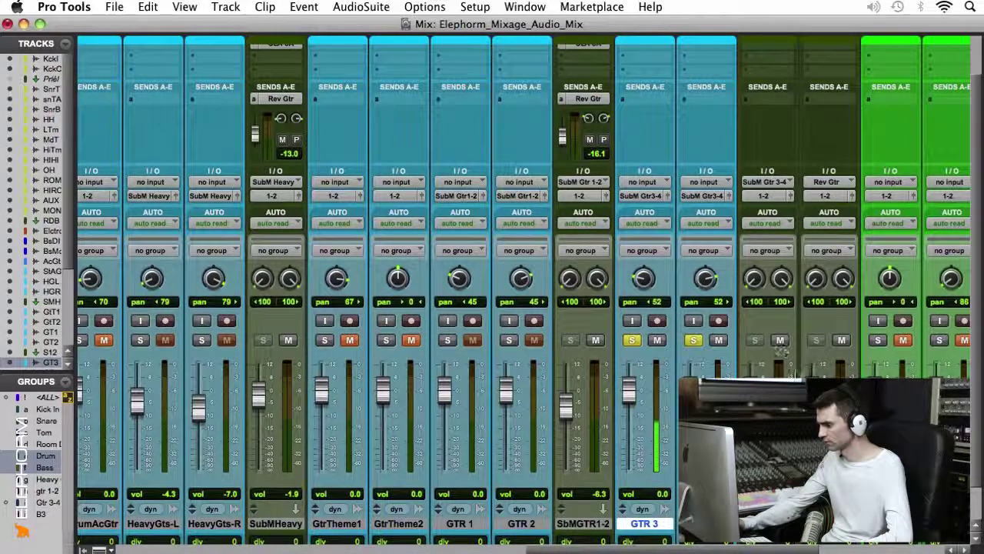
Insert the multichannel Channel Strip (stereo) dynamics plug-in in the first insert slot of SubM Gtr 3-4.
{"action": "scroll", "coordinate": [769, 301], "scroll_direction": "up", "scroll_amount": 2}
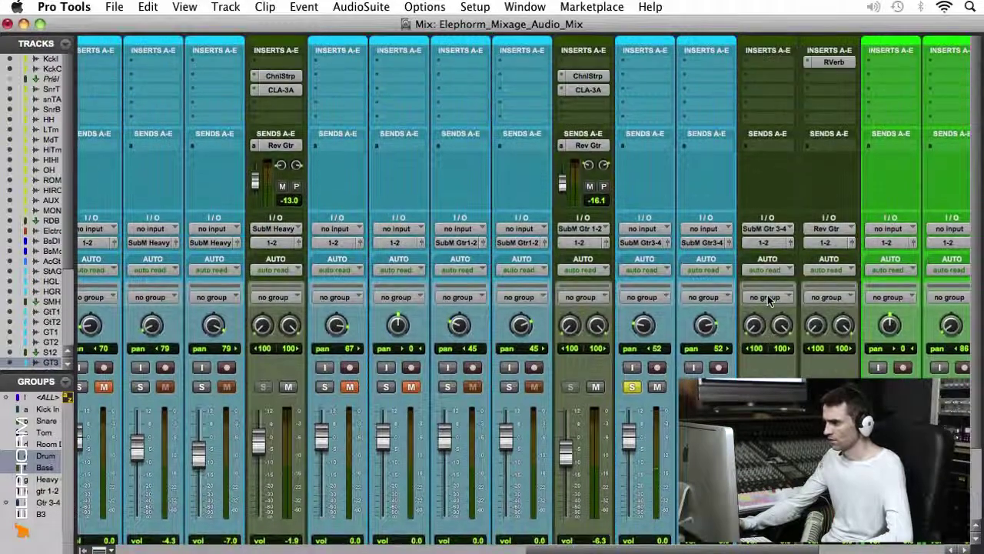
{"action": "left_click", "coordinate": [746, 80]}
{"action": "mouse_move", "coordinate": [816, 139]}
{"action": "mouse_move", "coordinate": [663, 163]}
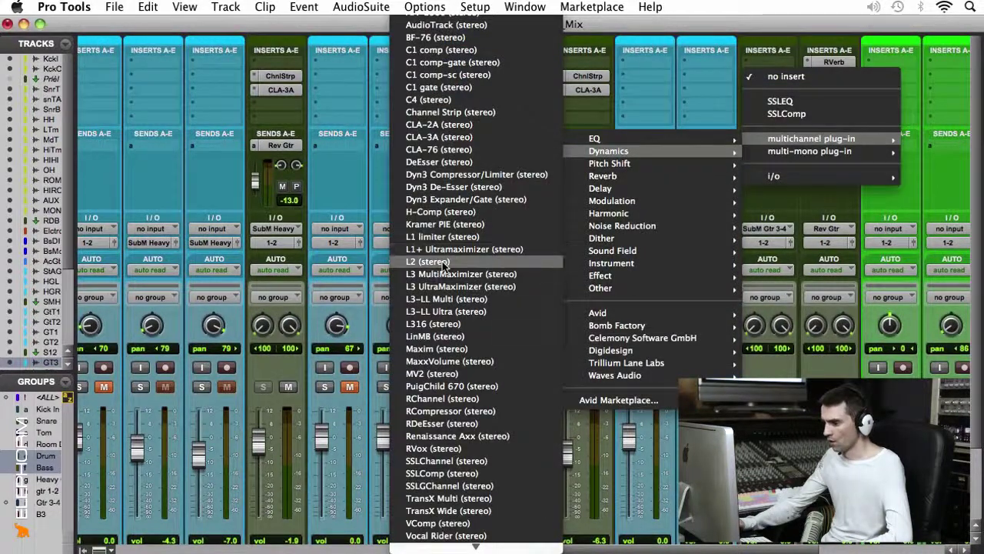
{"action": "left_click", "coordinate": [437, 113]}
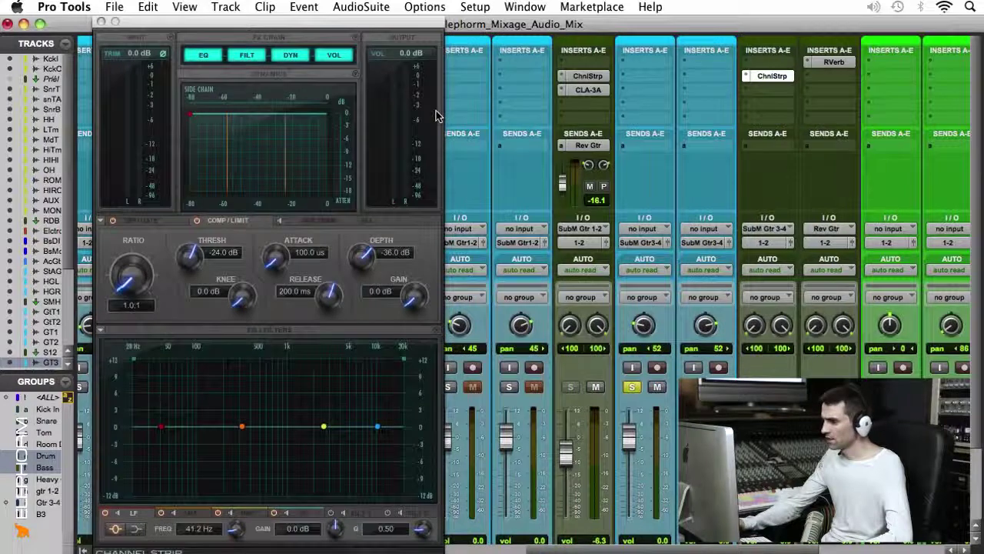
During playback, set the Channel Strip's high-pass filter to 198.4 Hz.
{"action": "key", "text": "space"}
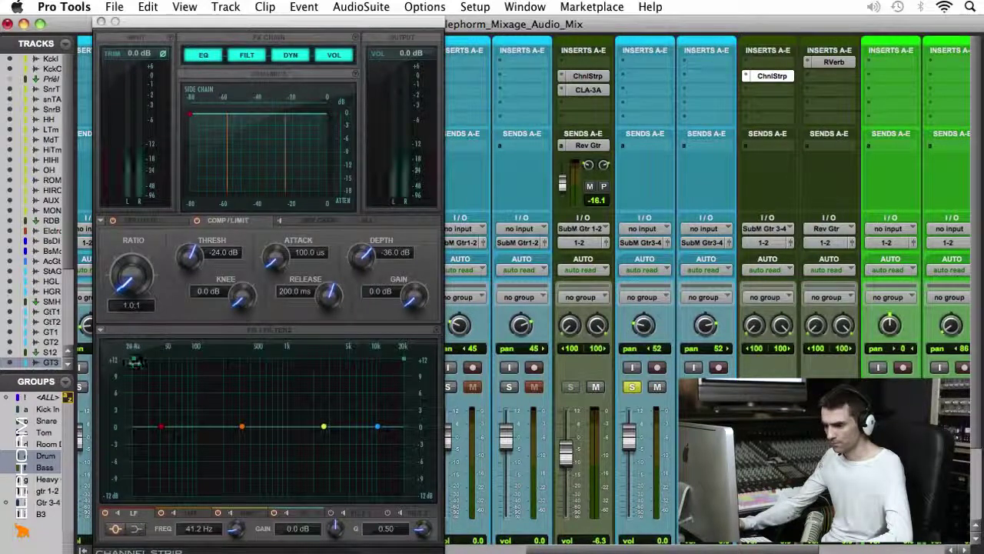
{"action": "left_click_drag", "start_coordinate": [134, 358], "coordinate": [220, 377]}
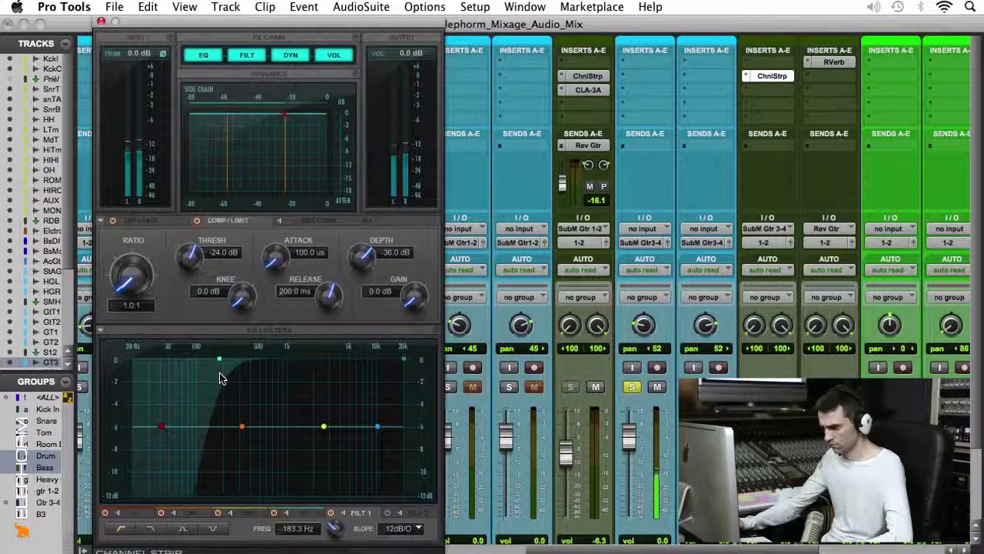
{"action": "left_click_drag", "start_coordinate": [220, 365], "coordinate": [224, 366]}
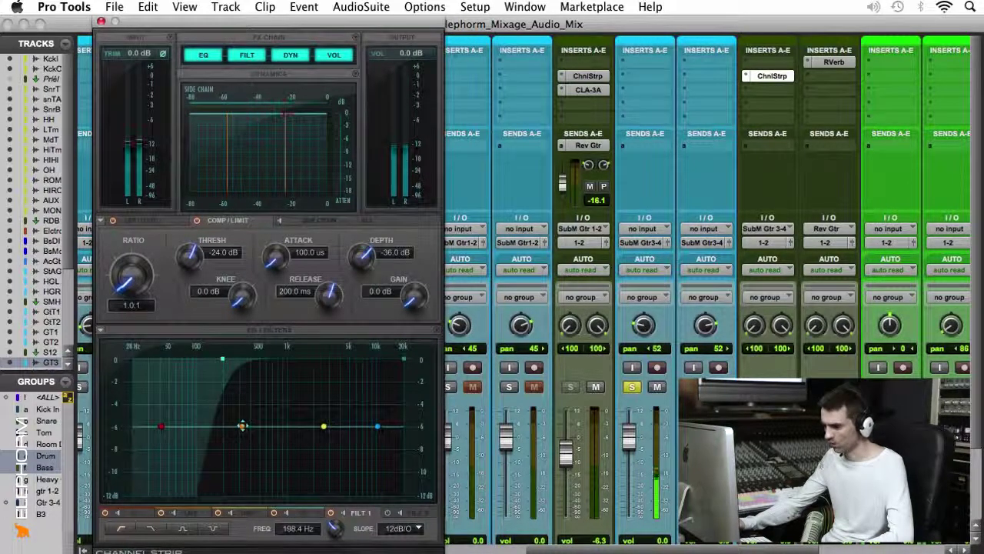
Cut the low-mid EQ band by 2.6 dB at 1.2 kHz with a Q of 3.18.
{"action": "left_click_drag", "start_coordinate": [241, 426], "coordinate": [292, 440]}
{"action": "left_click_drag", "start_coordinate": [421, 531], "coordinate": [417, 474]}
{"action": "left_click_drag", "start_coordinate": [177, 517], "coordinate": [177, 517]}
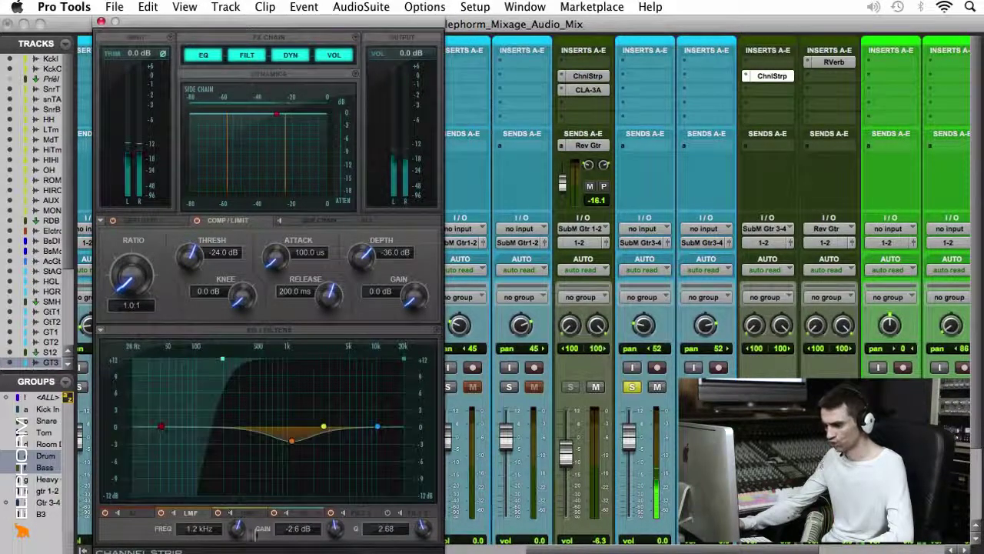
{"action": "left_click_drag", "start_coordinate": [422, 526], "coordinate": [422, 518]}
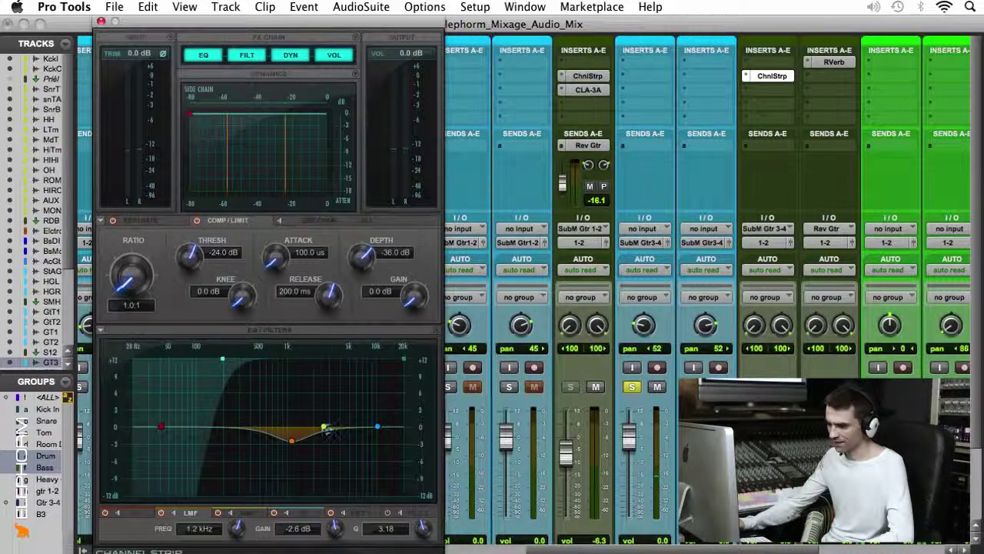
Cut the high-mid EQ band by 2.9 dB with a Q of 3.71, tuning it by ear to 3.2 kHz.
{"action": "left_click_drag", "start_coordinate": [325, 426], "coordinate": [356, 442]}
{"action": "left_click_drag", "start_coordinate": [422, 527], "coordinate": [418, 487]}
{"action": "left_click", "coordinate": [232, 513]}
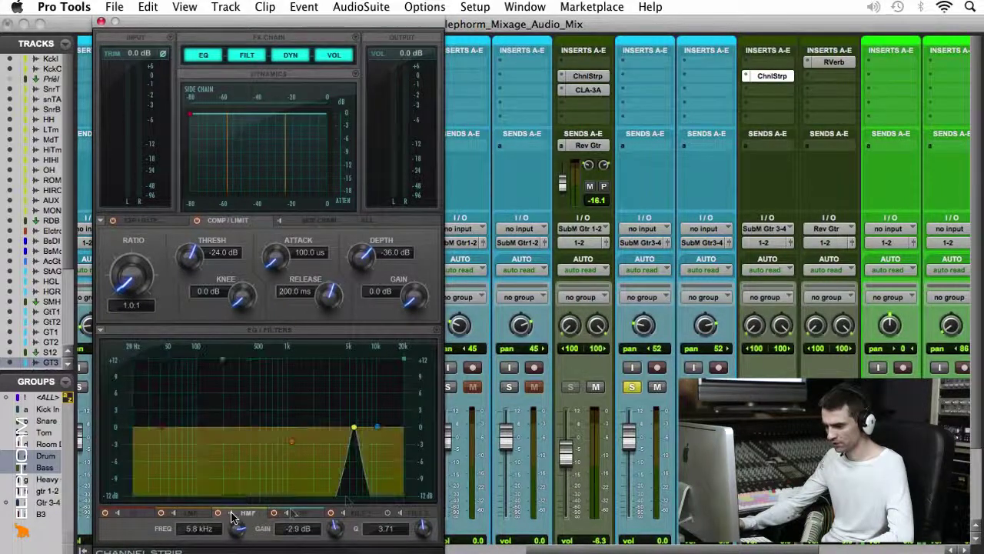
{"action": "key", "text": "space"}
{"action": "left_click_drag", "start_coordinate": [354, 427], "coordinate": [331, 425]}
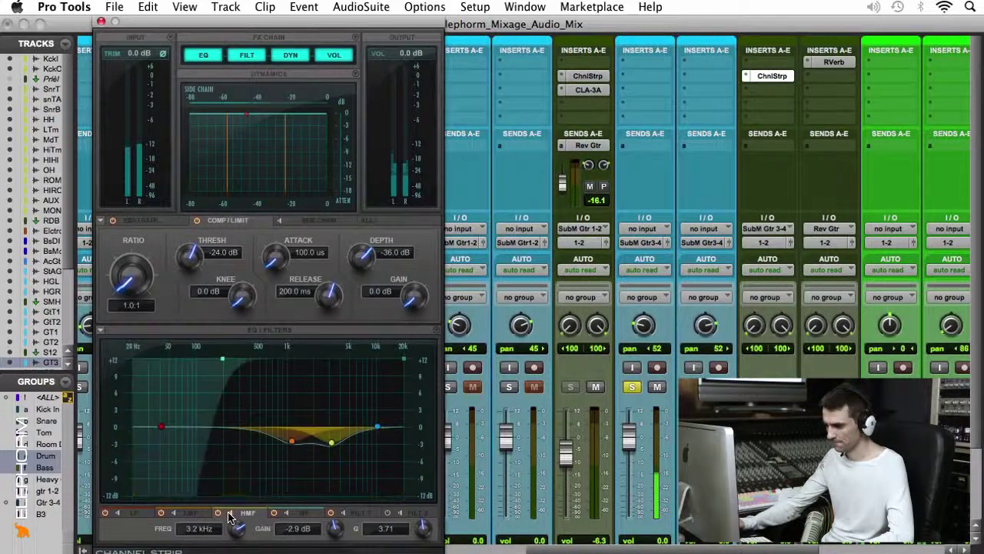
Set the high-mid EQ band's Q to 6.29 and compare the sound with Channel Strip bypassed and active.
{"action": "left_click_drag", "start_coordinate": [424, 526], "coordinate": [429, 520]}
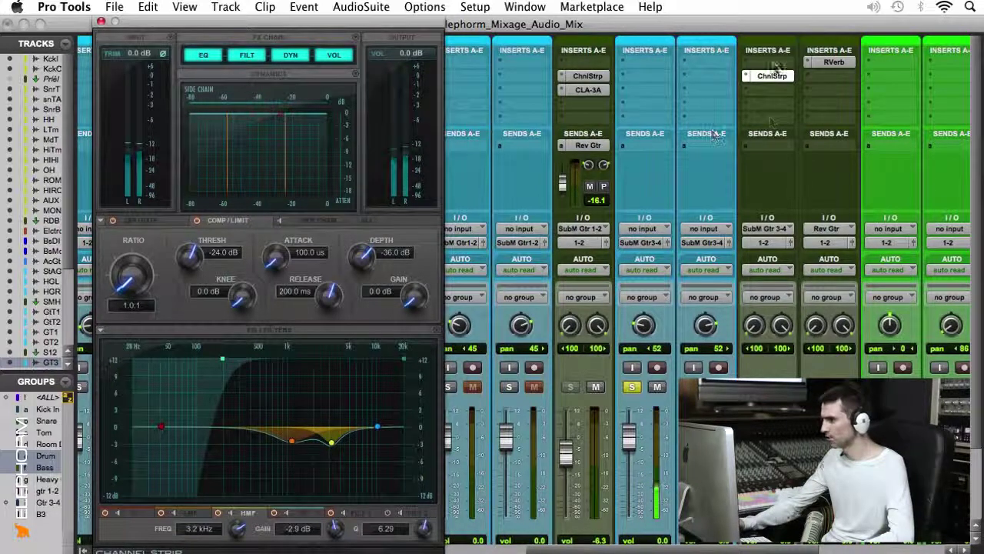
{"action": "left_click", "coordinate": [771, 76]}
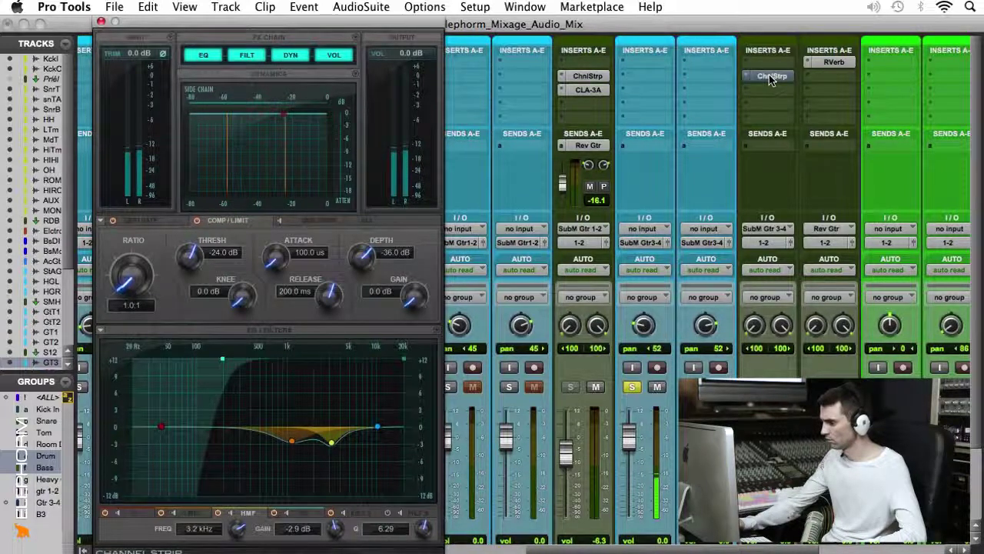
{"action": "left_click", "coordinate": [770, 77]}
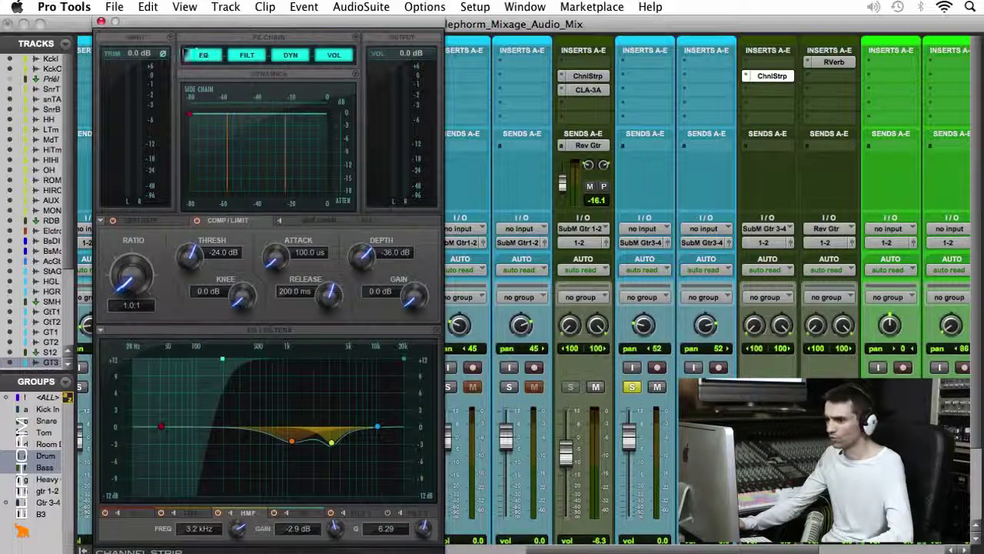
{"action": "left_click", "coordinate": [101, 23]}
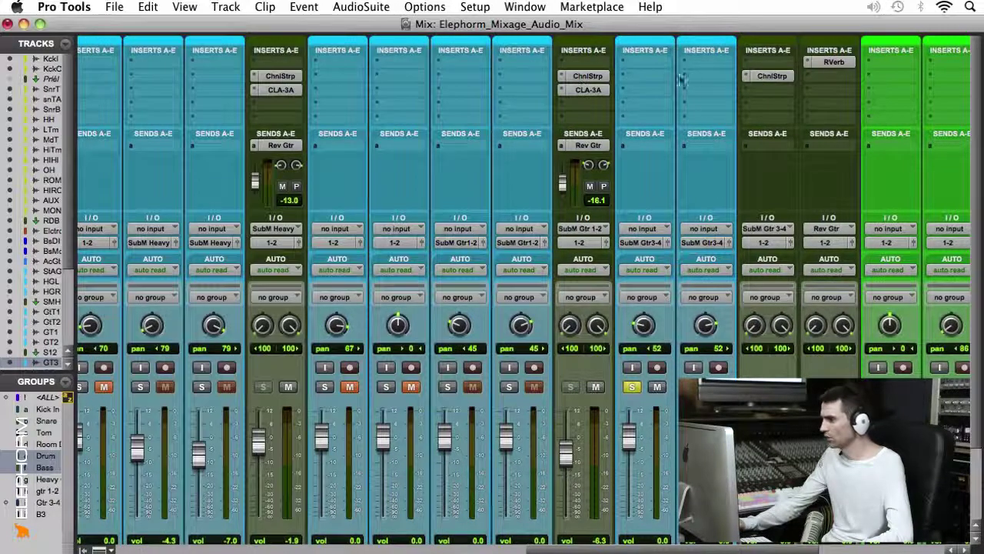
Insert the multichannel CLA-3A (stereo) dynamics plug-in in the slot directly after Channel Strip on SubM Gtr 3-4.
{"action": "left_click", "coordinate": [752, 98]}
{"action": "mouse_move", "coordinate": [811, 152]}
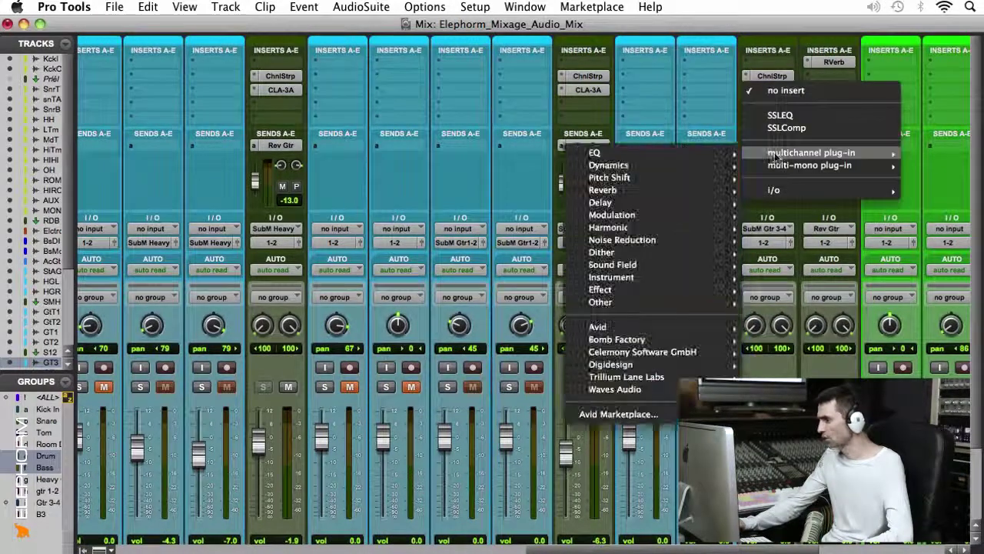
{"action": "mouse_move", "coordinate": [608, 164]}
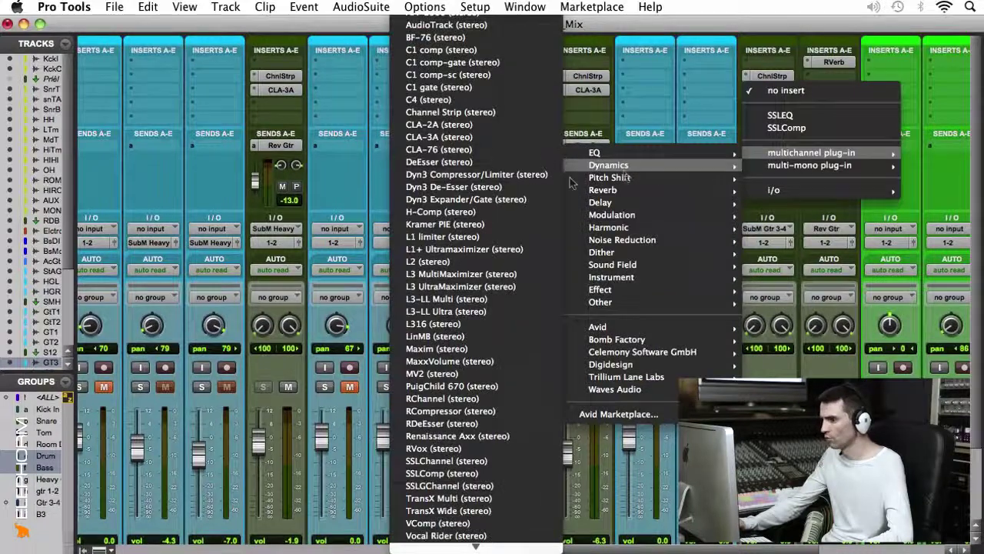
{"action": "left_click", "coordinate": [454, 137]}
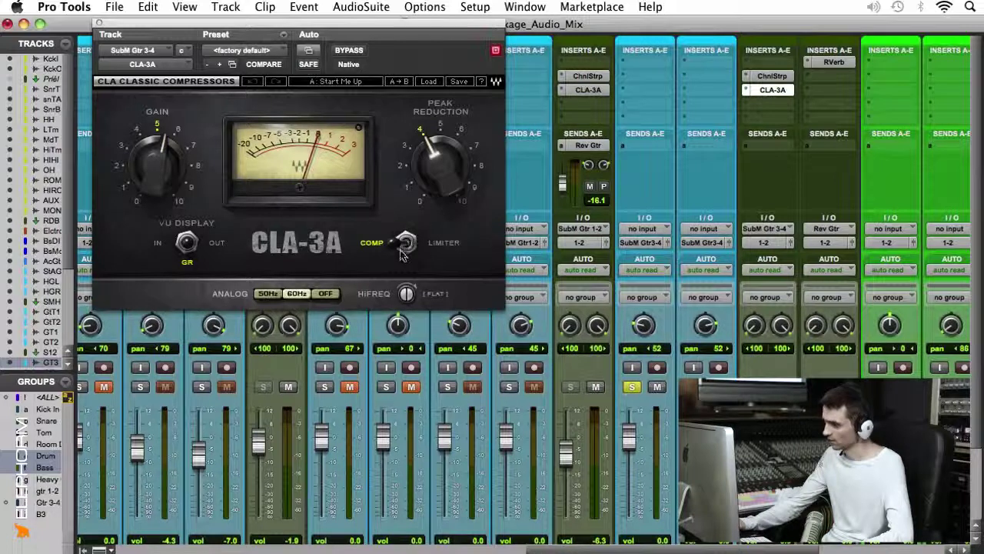
Set the CLA-3A's peak reduction to 5.64 by ear and compare the sound with the compressor bypassed and active.
{"action": "left_click_drag", "start_coordinate": [440, 163], "coordinate": [440, 141]}
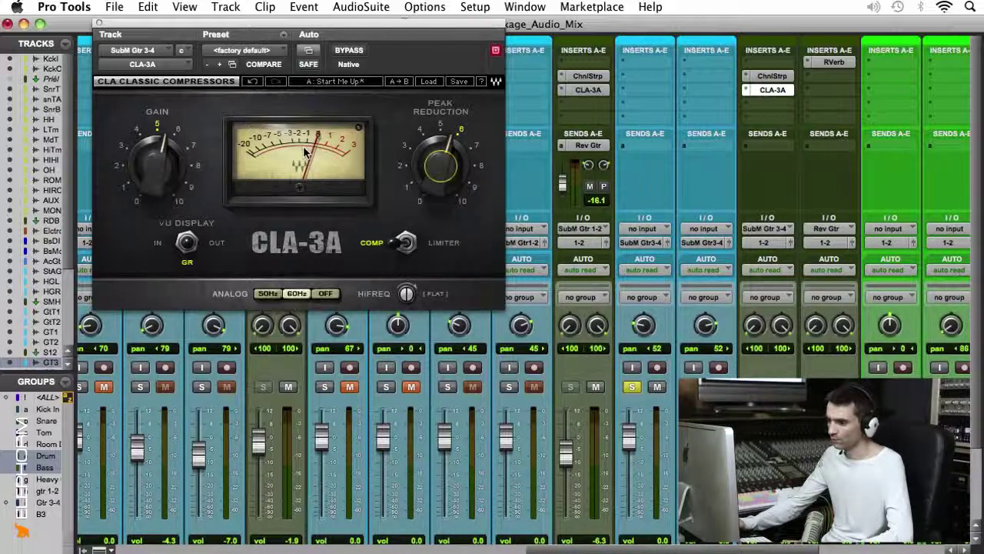
{"action": "mouse_move", "coordinate": [419, 162]}
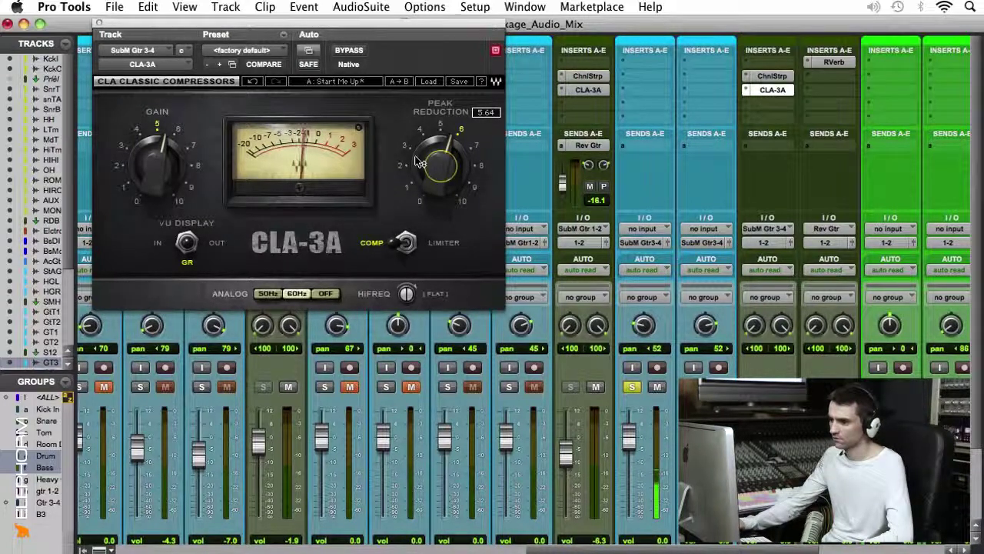
{"action": "left_click", "coordinate": [347, 51]}
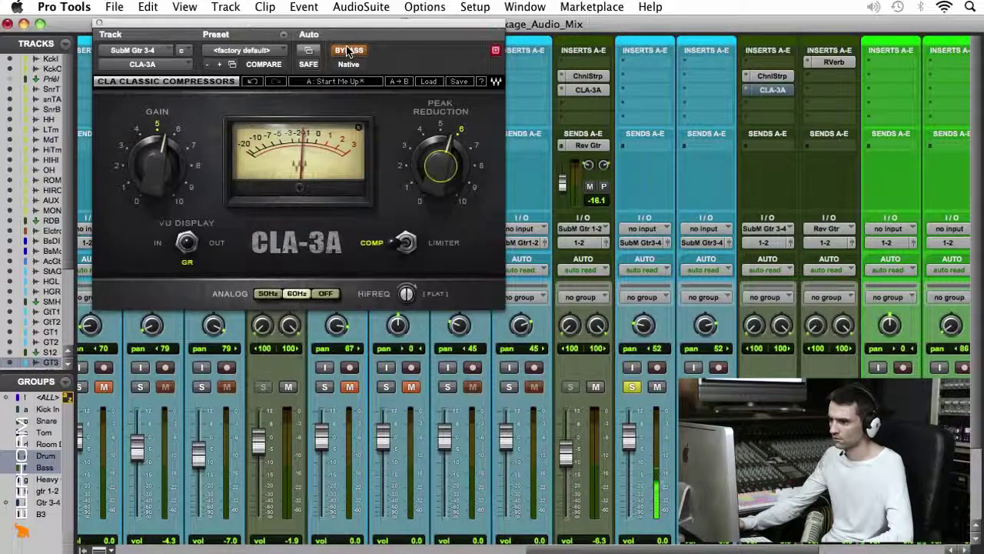
{"action": "left_click", "coordinate": [348, 51]}
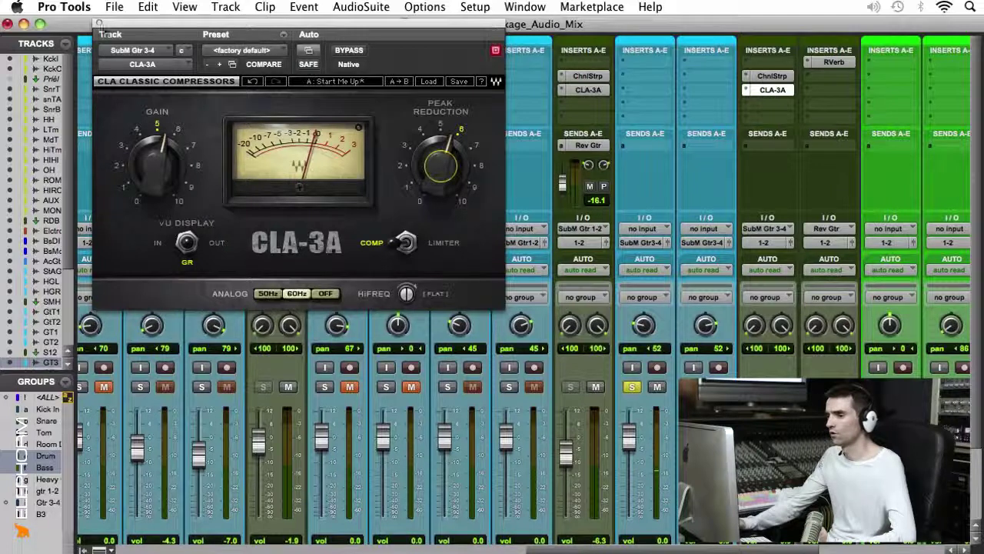
{"action": "left_click", "coordinate": [101, 26]}
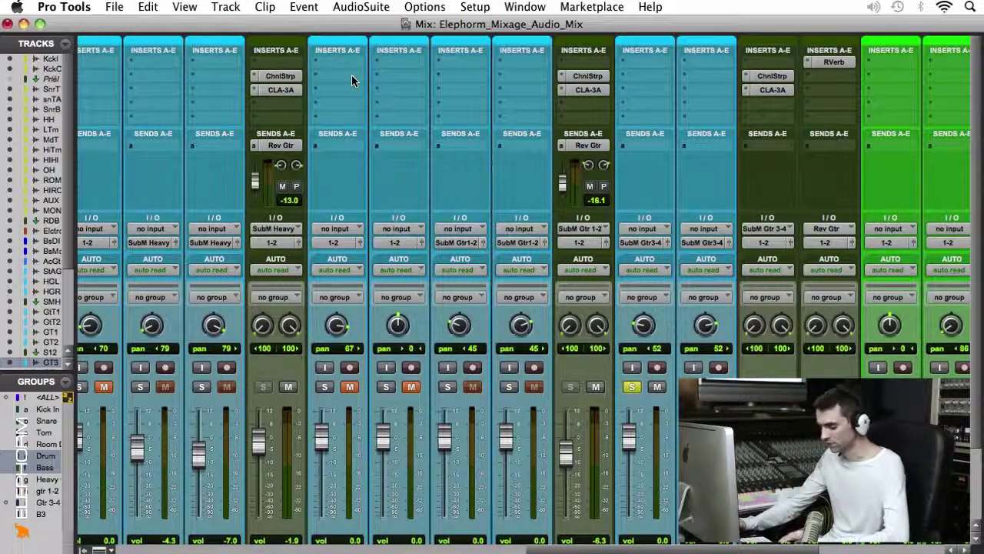
Play the soloed GTR 3 and GTR 4 clips in the Edit window from the start of Couplet 1.
{"action": "key", "text": "super+equal"}
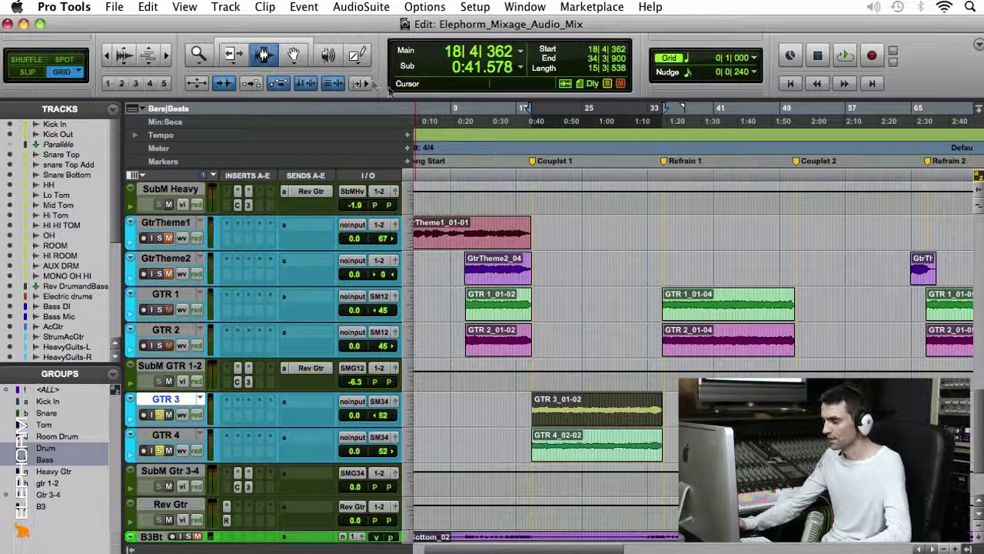
{"action": "key", "text": "space"}
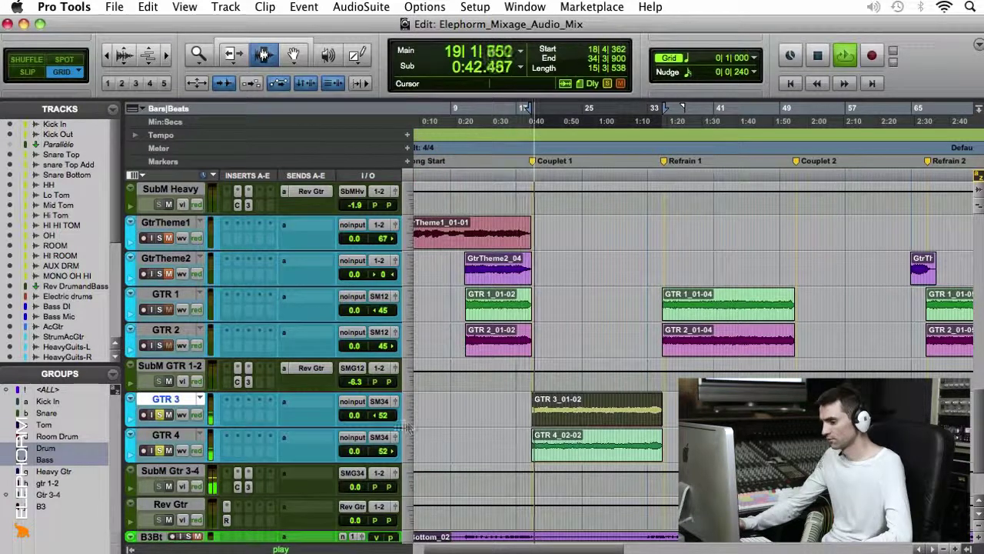
{"action": "key", "text": "space"}
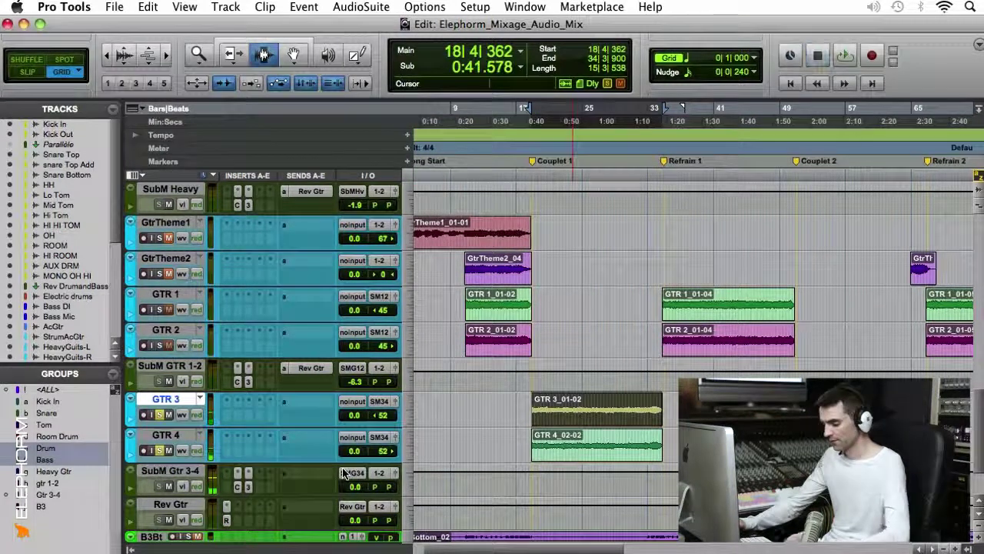
Assign send A of SubM Gtr 3-4 in the Mix window to the Rev Gtr (Stereo) bus.
{"action": "key", "text": "super+equal"}
{"action": "scroll", "coordinate": [778, 362], "scroll_direction": "down", "scroll_amount": 3}
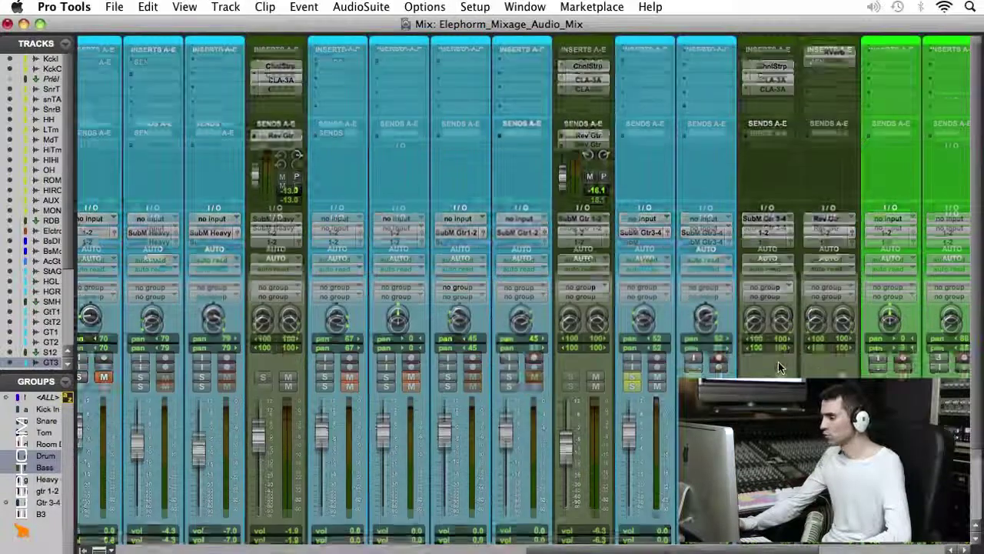
{"action": "scroll", "coordinate": [779, 361], "scroll_direction": "up", "scroll_amount": 3}
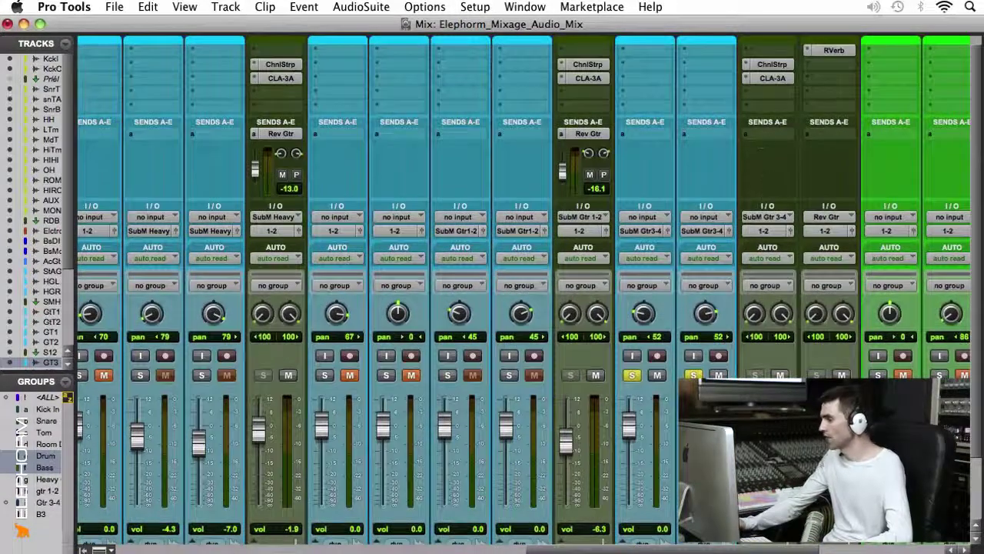
{"action": "left_click", "coordinate": [749, 136]}
{"action": "mouse_move", "coordinate": [759, 172]}
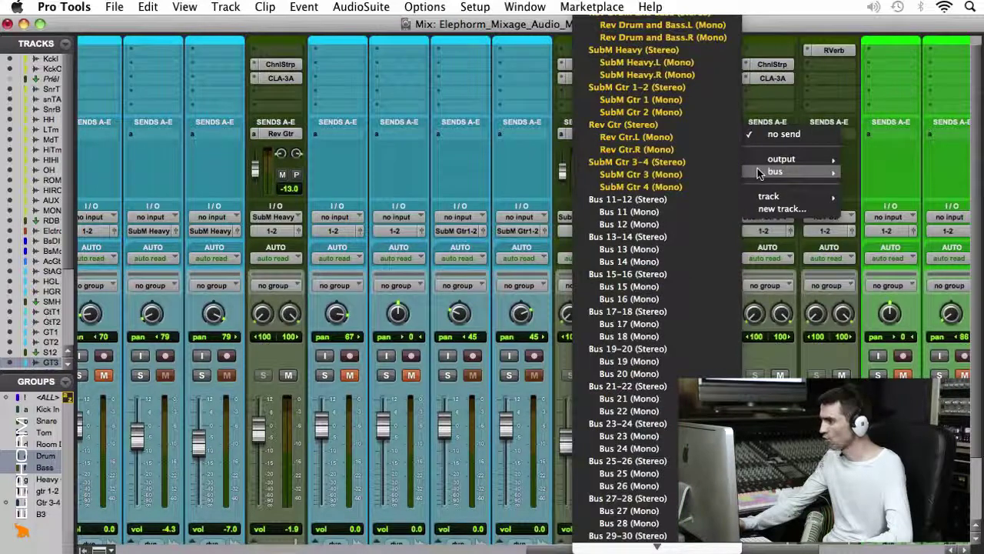
{"action": "left_click", "coordinate": [623, 124]}
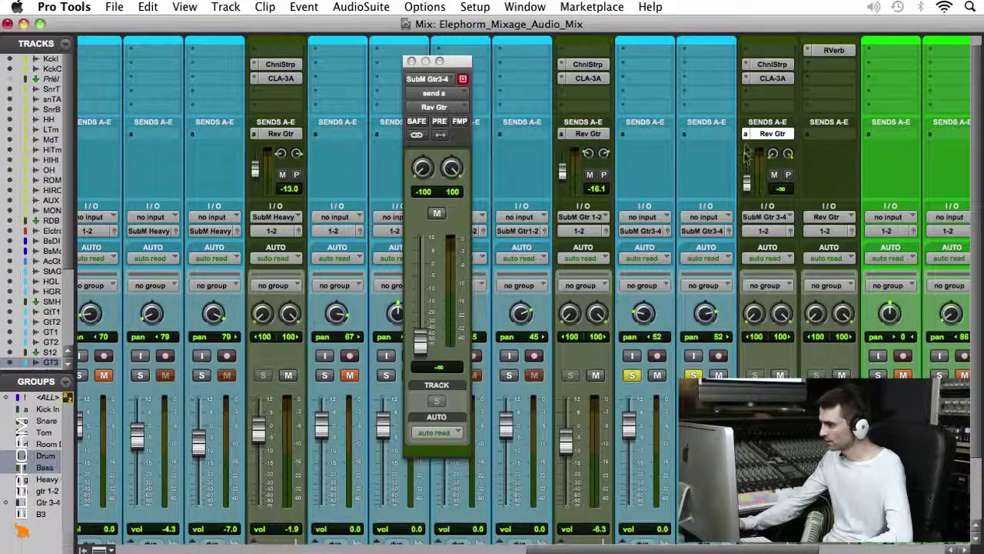
Raise the SubM Gtr 3-4 send level to Rev Gtr to -17.2 dB and close the send window.
{"action": "scroll", "coordinate": [745, 154], "scroll_direction": "down", "scroll_amount": 3}
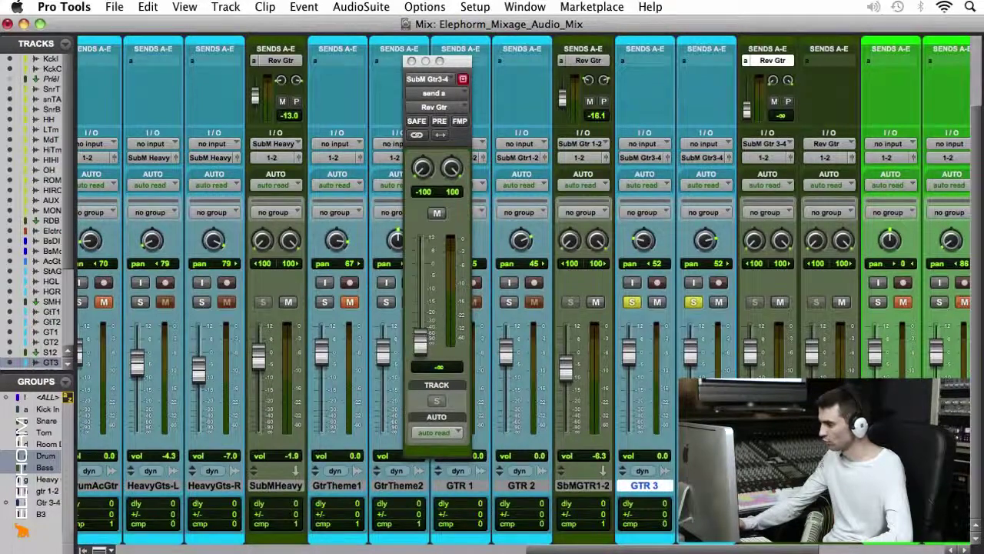
{"action": "scroll", "coordinate": [786, 323], "scroll_direction": "up", "scroll_amount": 3}
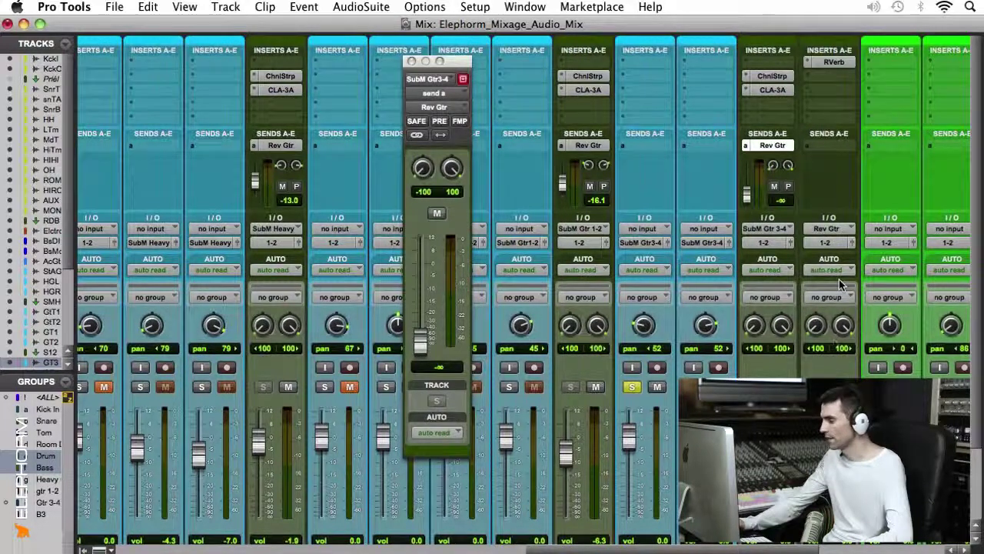
{"action": "scroll", "coordinate": [842, 286], "scroll_direction": "down", "scroll_amount": 1}
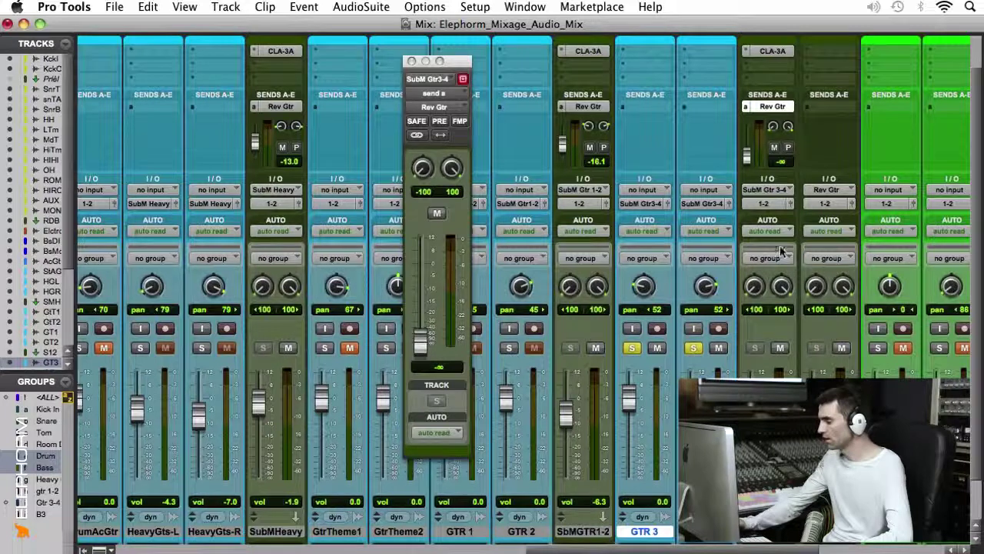
{"action": "left_click_drag", "start_coordinate": [750, 168], "coordinate": [746, 147]}
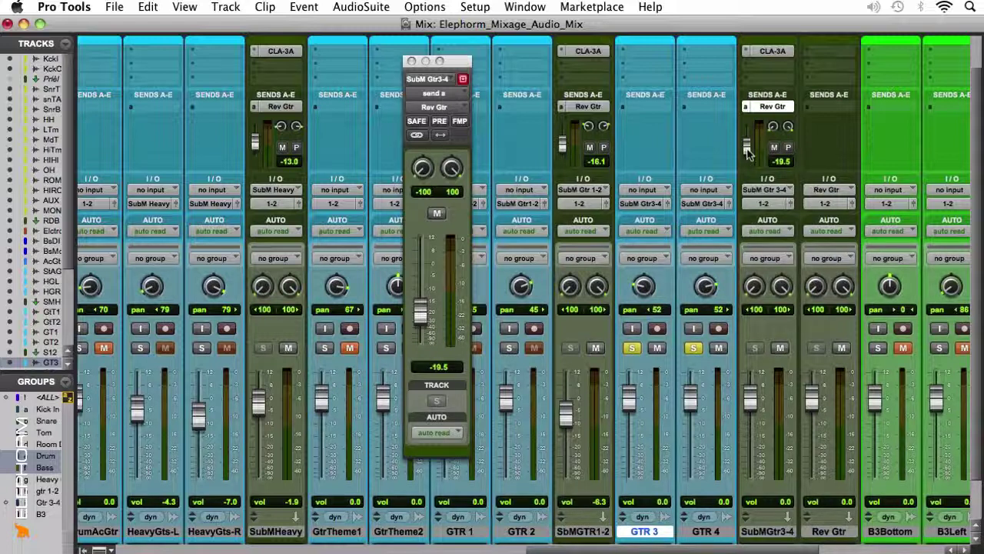
{"action": "left_click_drag", "start_coordinate": [746, 149], "coordinate": [746, 146]}
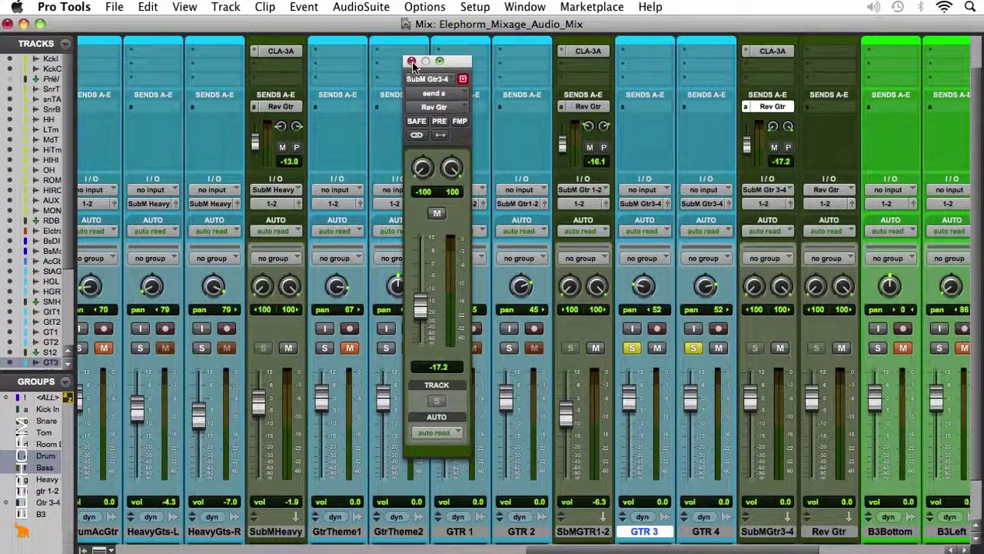
{"action": "left_click", "coordinate": [411, 60]}
Try soloing GTR 1, GTR 2 and HeavyGts-R, and clear all guitar solos to hear the full mix.
{"action": "left_click", "coordinate": [448, 348]}
{"action": "left_click", "coordinate": [509, 347]}
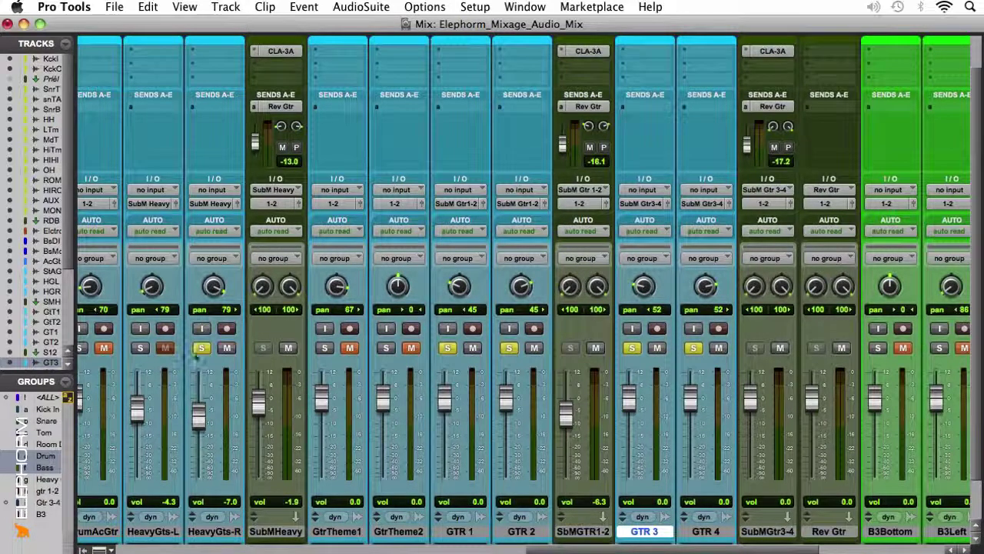
{"action": "left_click", "coordinate": [450, 348]}
{"action": "left_click", "coordinate": [508, 349]}
{"action": "left_click", "coordinate": [200, 349]}
Play the full mix from 18|3|000 in the Edit window and lower the SubM Gtr 3-4 volume to -6.7 dB.
{"action": "key", "text": "super+equal"}
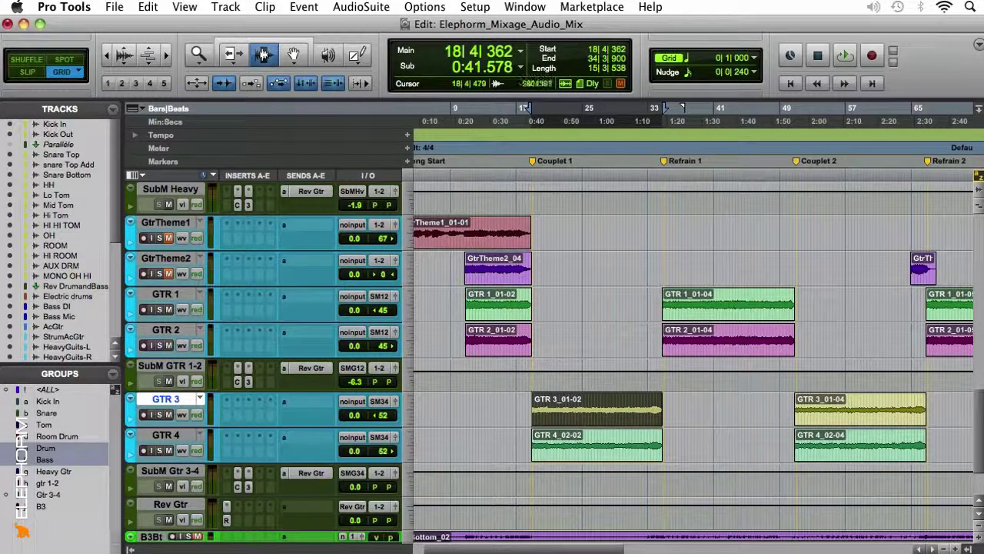
{"action": "left_click", "coordinate": [562, 415]}
{"action": "key", "text": "space"}
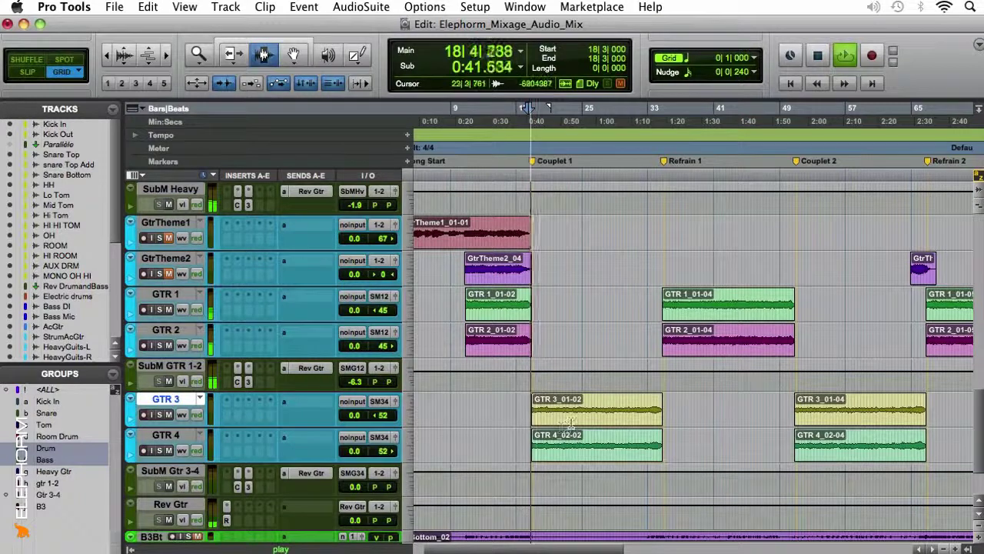
{"action": "scroll", "coordinate": [465, 450], "scroll_direction": "down", "scroll_amount": 2}
{"action": "scroll", "coordinate": [465, 451], "scroll_direction": "down", "scroll_amount": 3}
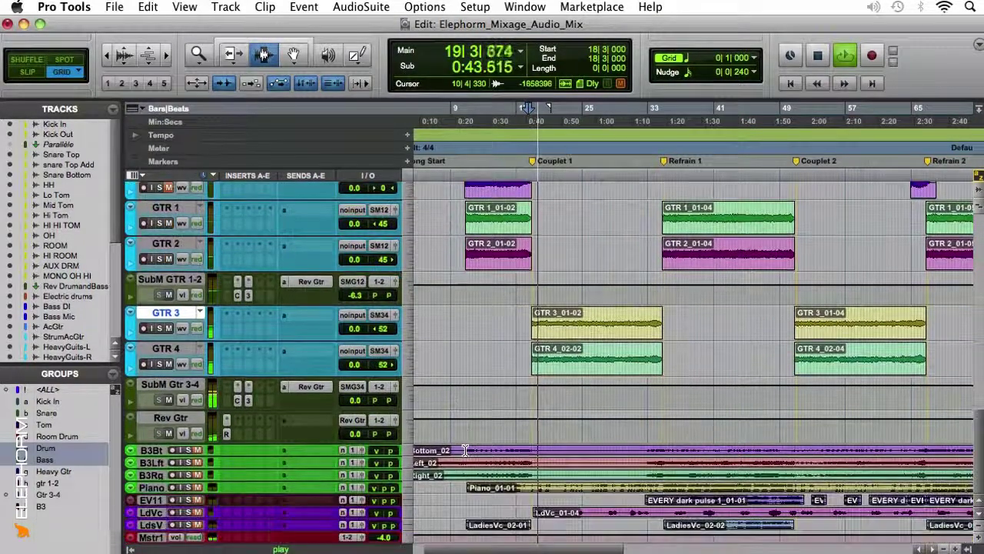
{"action": "left_click_drag", "start_coordinate": [353, 406], "coordinate": [352, 411]}
Narrow the stereo image of SubM Gtr 3-4 by setting its left pan to 84 and bringing its right pan inward.
{"action": "key", "text": "super+equal"}
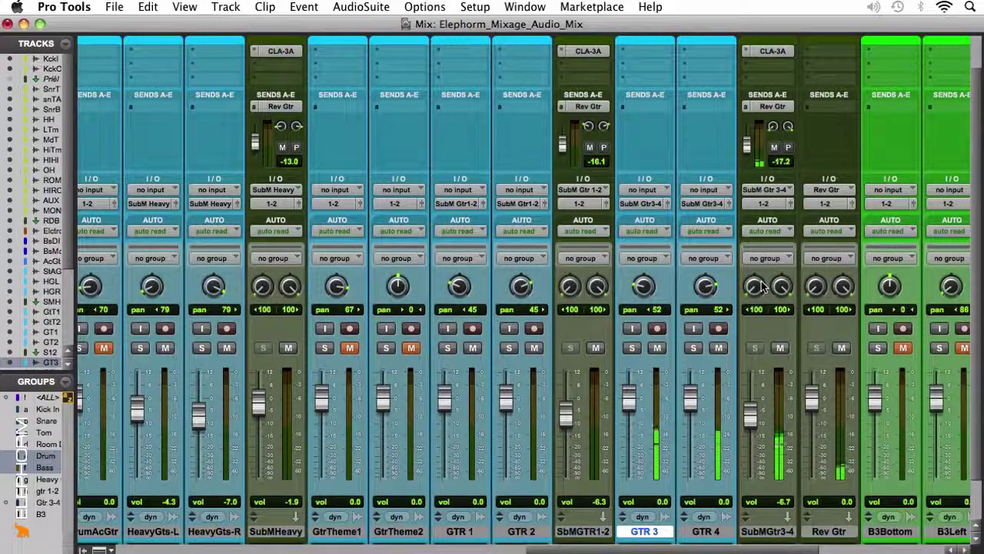
{"action": "left_click_drag", "start_coordinate": [761, 286], "coordinate": [755, 287]}
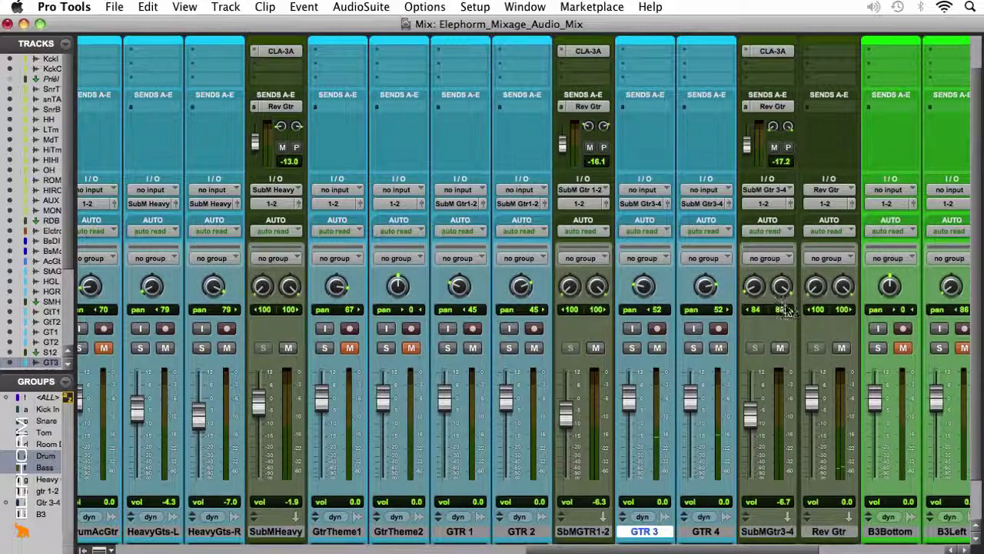
{"action": "left_click_drag", "start_coordinate": [786, 308], "coordinate": [786, 307]}
Listen to the mix from 18|3|000 in the Edit window, and move the playback start to 14|3|000 on HeavyGts-L.
{"action": "key", "text": "super+equal"}
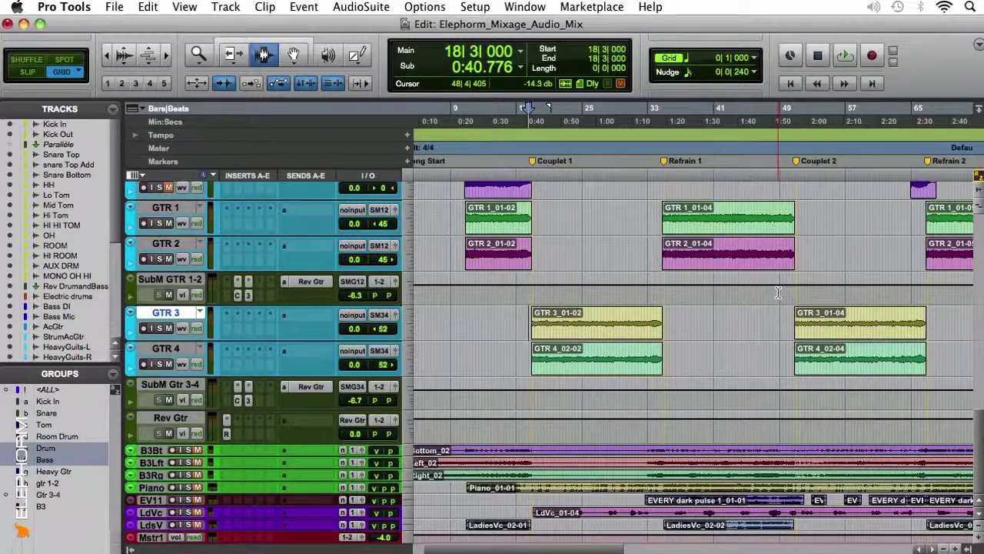
{"action": "key", "text": "space"}
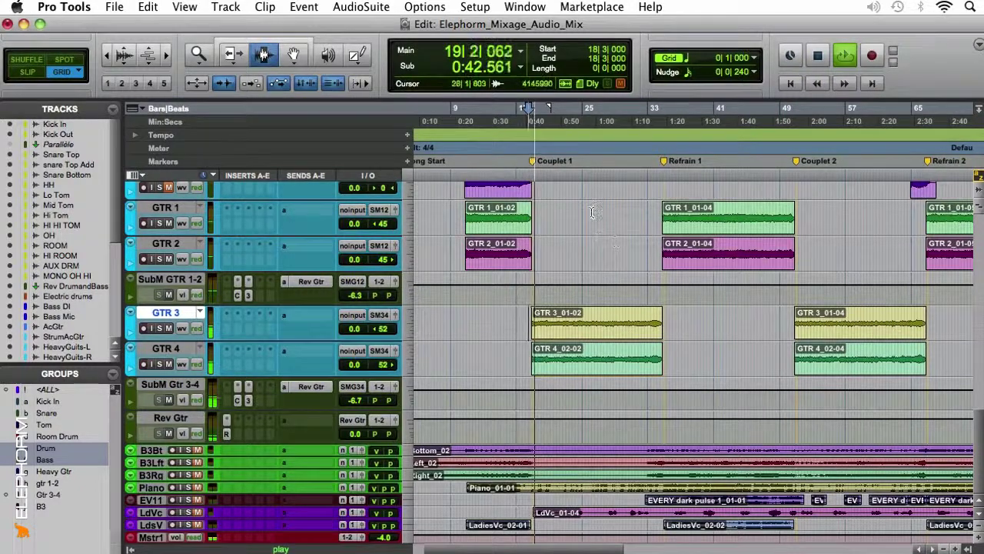
{"action": "scroll", "coordinate": [592, 213], "scroll_direction": "up", "scroll_amount": 5}
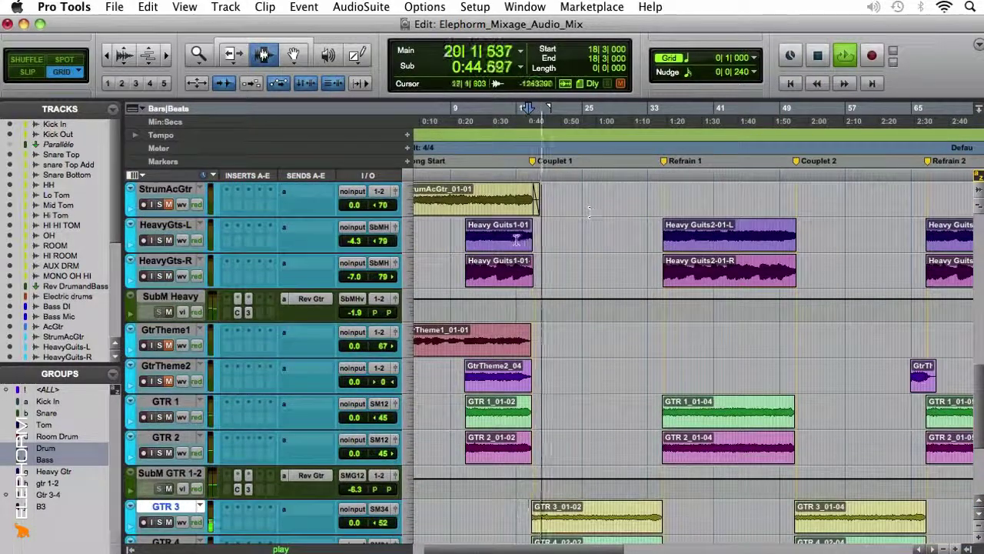
{"action": "left_click", "coordinate": [510, 246]}
{"action": "key", "text": "space"}
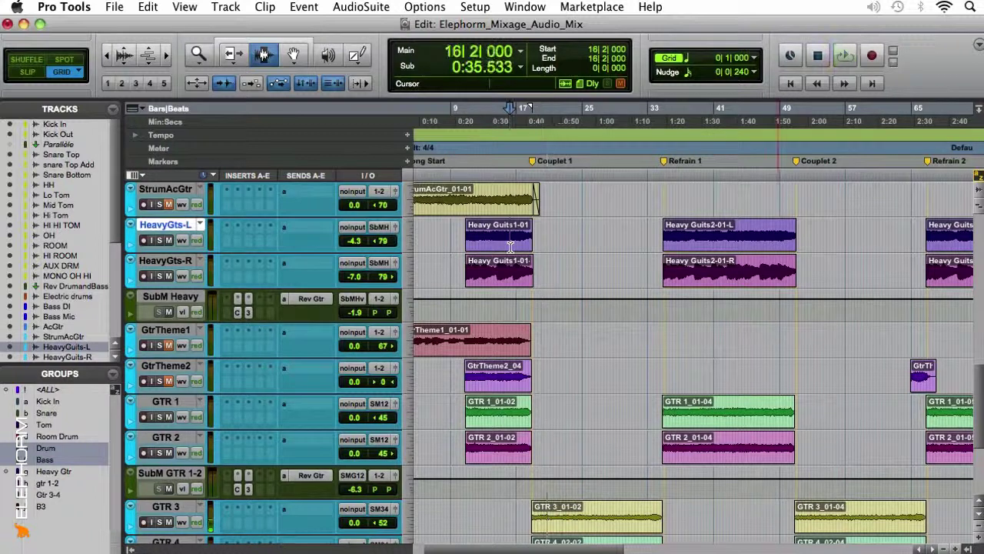
{"action": "left_click", "coordinate": [496, 243]}
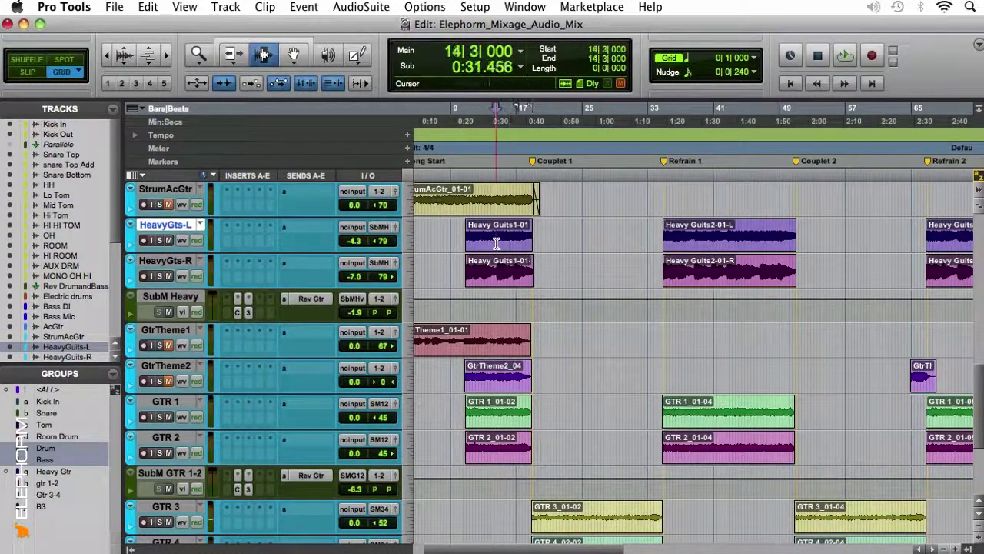
Play the full mix from 14|3|000 and lower the SubM Heavy volume to -6.0 dB while listening into Couplet 1.
{"action": "key", "text": "space"}
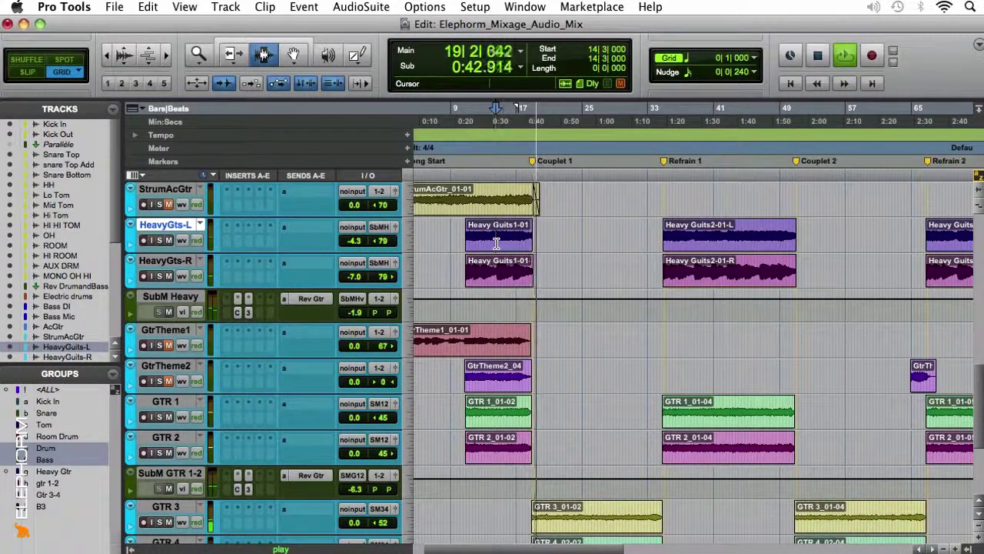
{"action": "left_click_drag", "start_coordinate": [355, 313], "coordinate": [356, 322]}
{"action": "key", "text": "space"}
{"action": "key", "text": "space"}
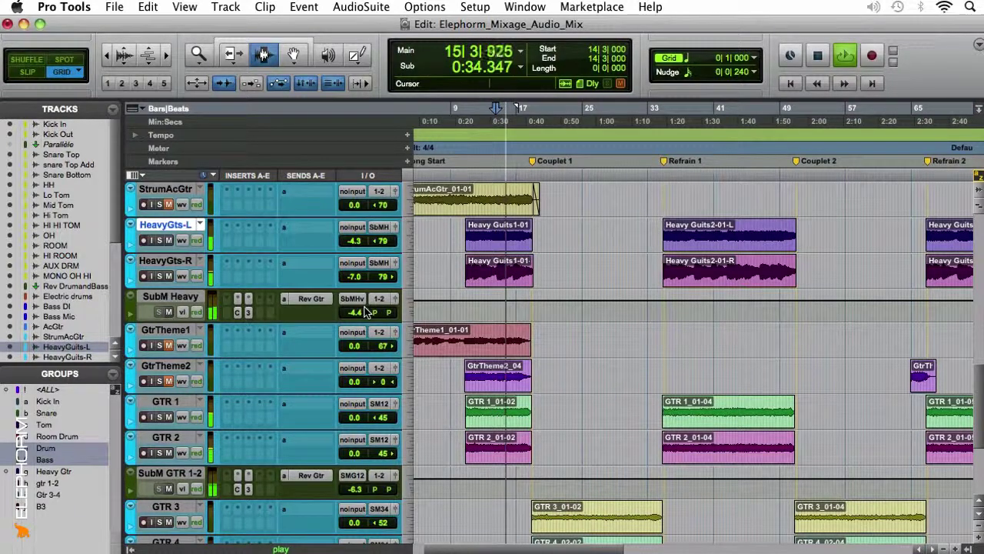
{"action": "left_click_drag", "start_coordinate": [356, 312], "coordinate": [358, 318]}
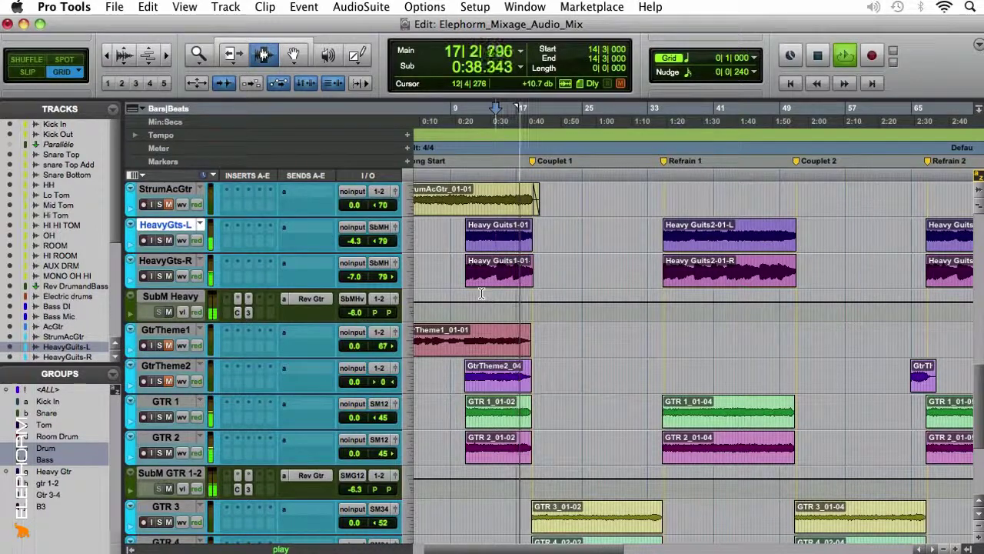
{"action": "scroll", "coordinate": [481, 293], "scroll_direction": "down", "scroll_amount": 2}
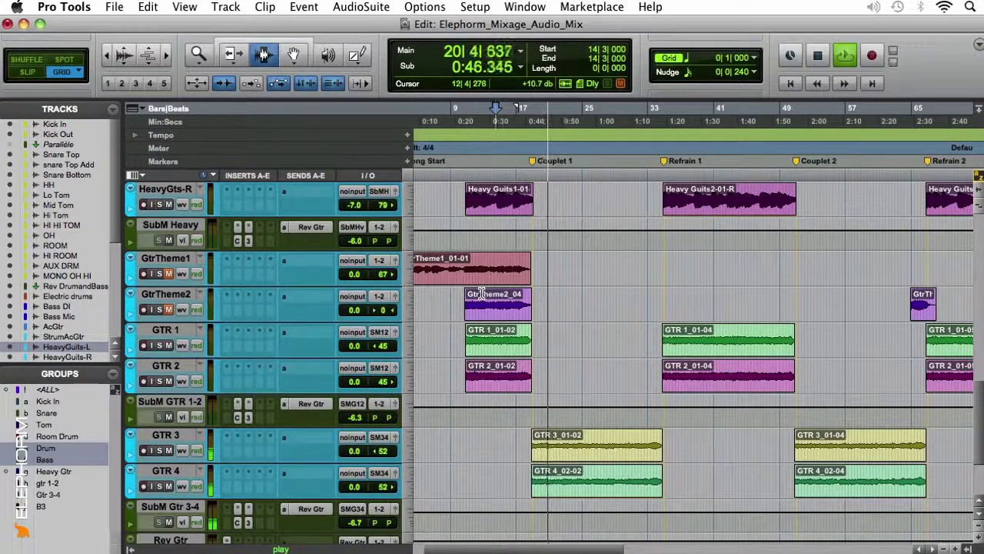
{"action": "scroll", "coordinate": [481, 293], "scroll_direction": "down", "scroll_amount": 2}
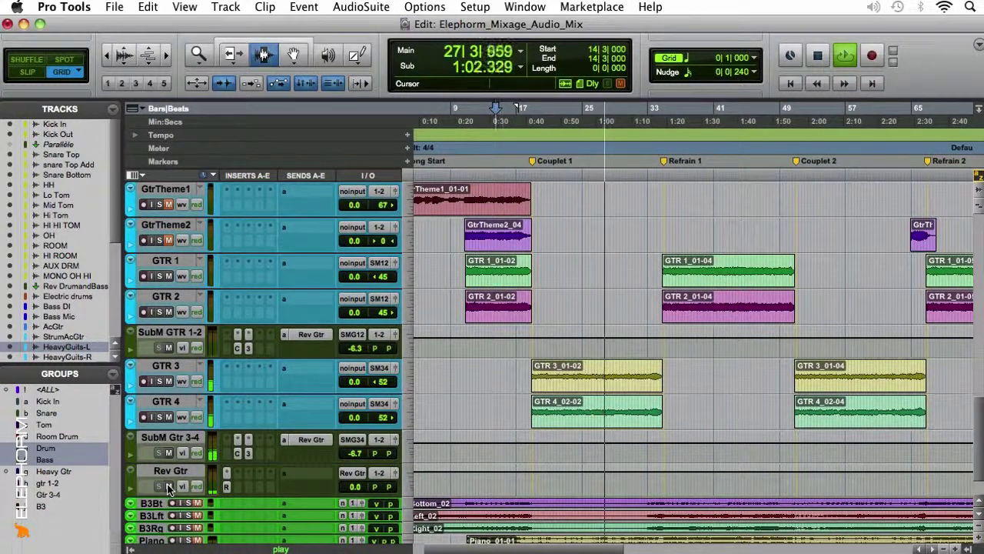
{"action": "key", "text": "space"}
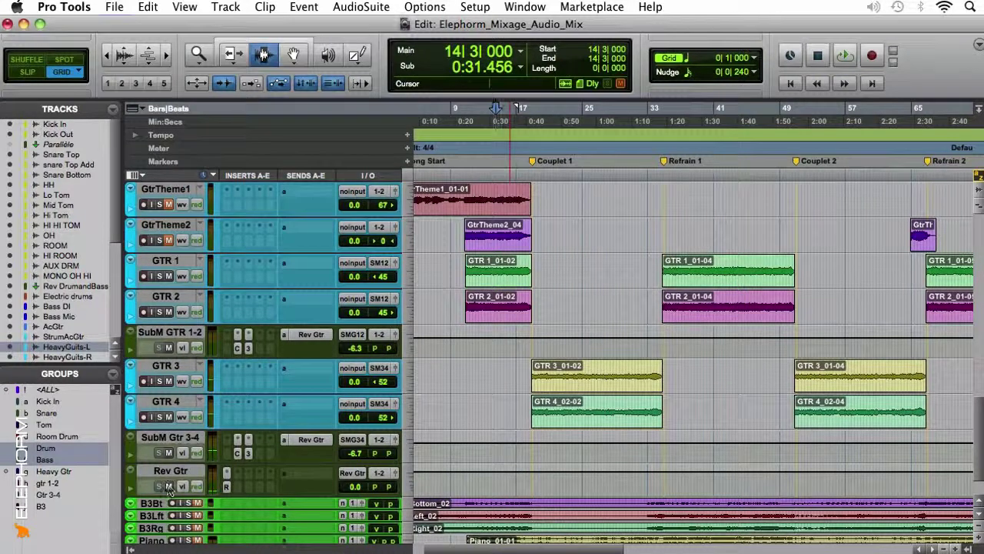
Examine how the guitar clips are arranged from Song Start through Refrain 1 in the Edit window.
{"action": "left_click_drag", "start_coordinate": [486, 549], "coordinate": [467, 549]}
{"action": "scroll", "coordinate": [466, 549], "scroll_direction": "up", "scroll_amount": 4}
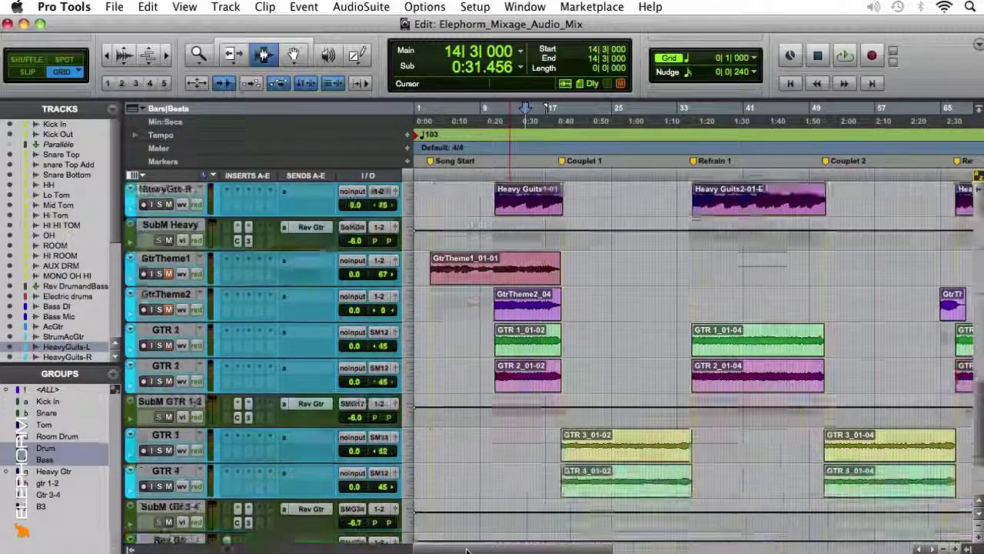
{"action": "scroll", "coordinate": [466, 549], "scroll_direction": "down", "scroll_amount": 1}
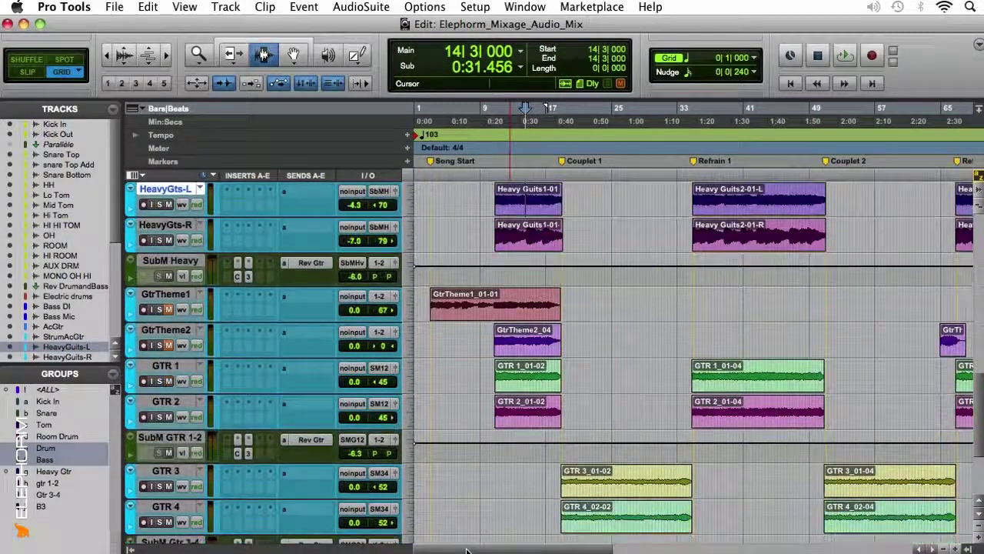
{"action": "left_click_drag", "start_coordinate": [488, 377], "coordinate": [717, 511]}
{"action": "scroll", "coordinate": [717, 510], "scroll_direction": "up", "scroll_amount": 2}
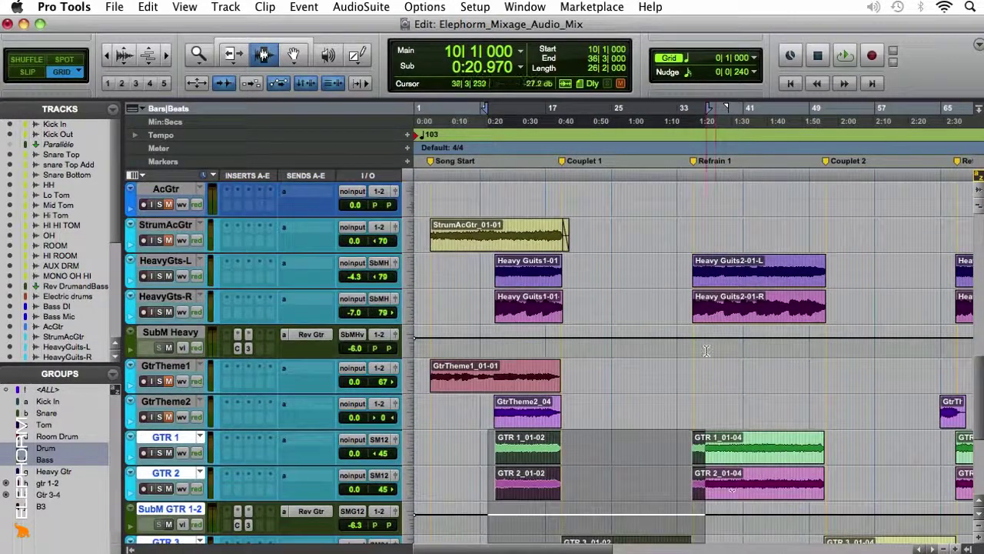
{"action": "scroll", "coordinate": [598, 358], "scroll_direction": "down", "scroll_amount": 1}
{"action": "key", "text": "super+bracketleft"}
{"action": "left_click", "coordinate": [435, 348]}
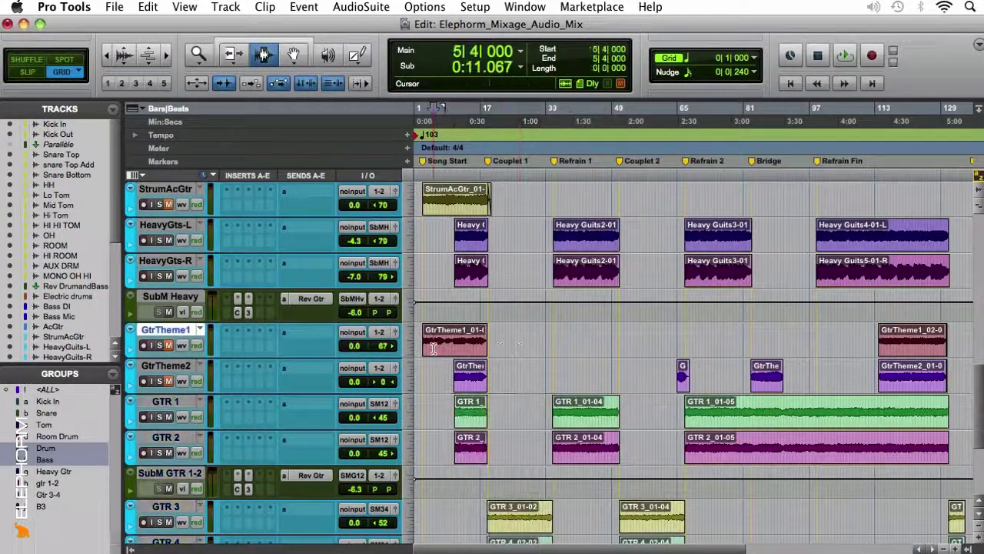
Solo GtrTheme1 and select the opening passages of GtrTheme1 and StrumAcGtr from 2|4|000 to compare them.
{"action": "key", "text": "super+bracketright"}
{"action": "key", "text": "super+bracketright"}
{"action": "scroll", "coordinate": [475, 378], "scroll_direction": "up", "scroll_amount": 1}
{"action": "left_click", "coordinate": [475, 379]}
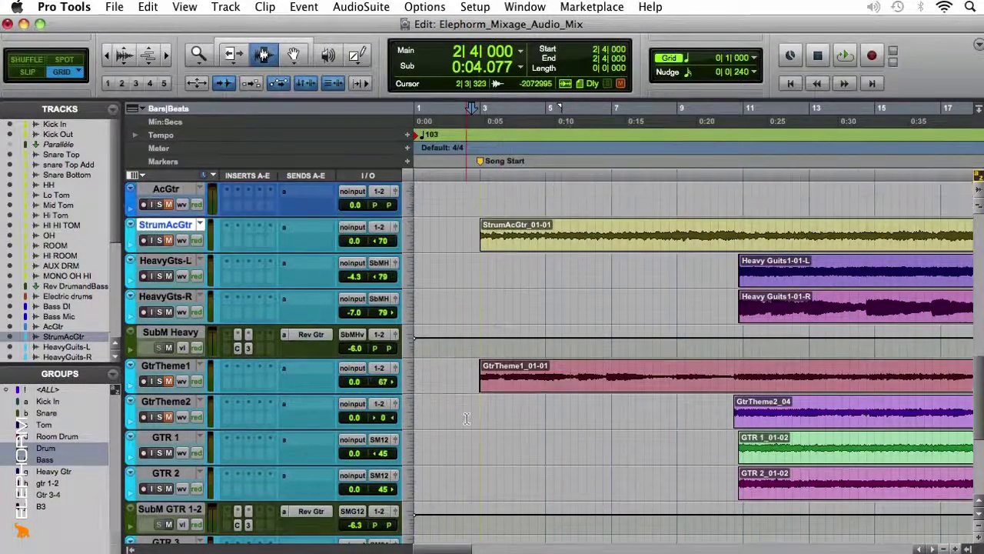
{"action": "left_click", "coordinate": [477, 378]}
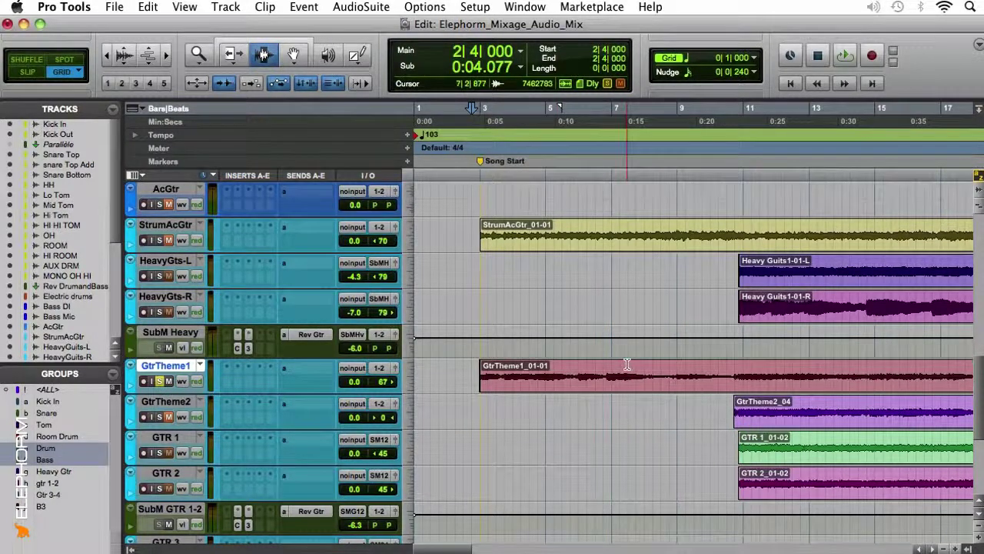
{"action": "left_click_drag", "start_coordinate": [472, 380], "coordinate": [729, 368]}
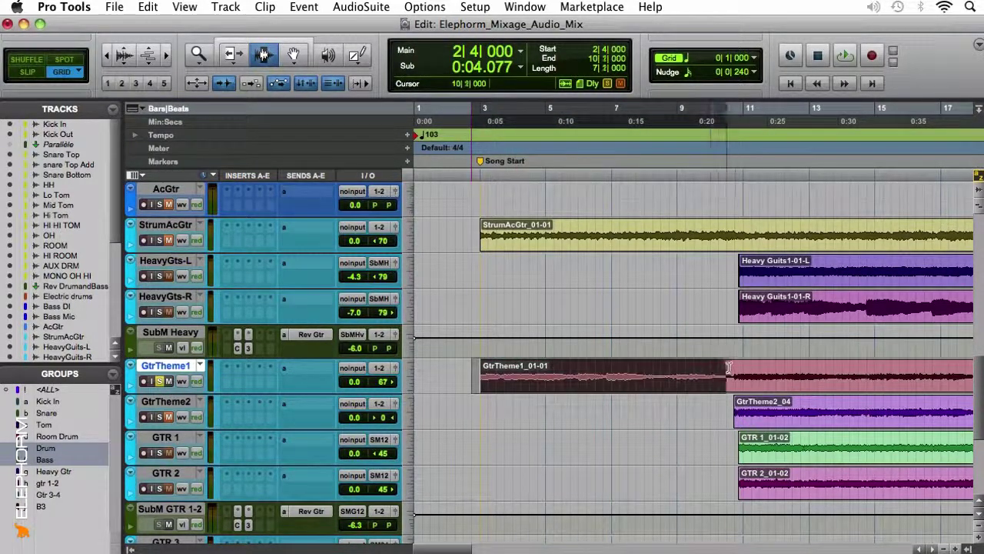
{"action": "left_click_drag", "start_coordinate": [474, 235], "coordinate": [740, 235]}
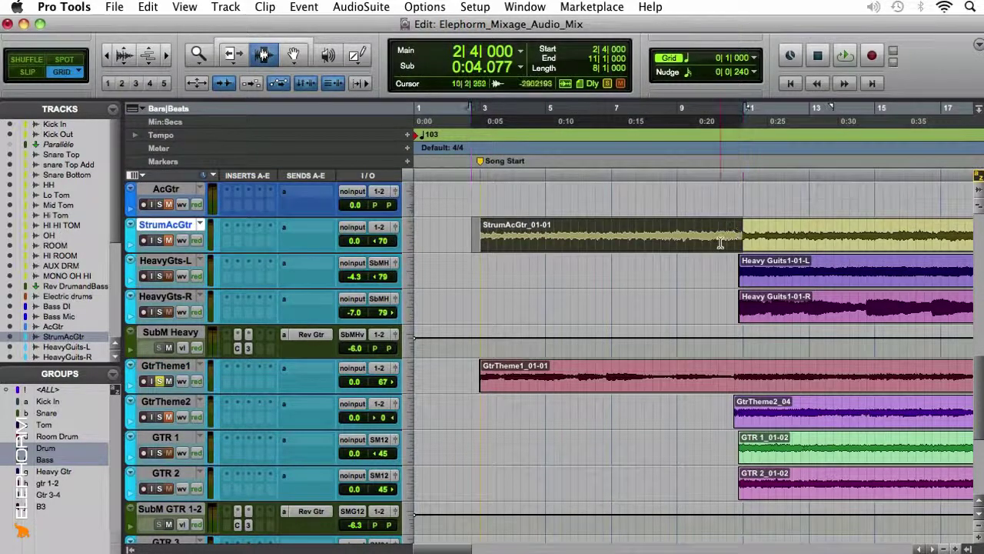
Solo StrumAcGtr and GtrTheme2 along with GtrTheme1, and listen to them from 3|1|000.
{"action": "left_click", "coordinate": [477, 382]}
{"action": "key", "text": "space"}
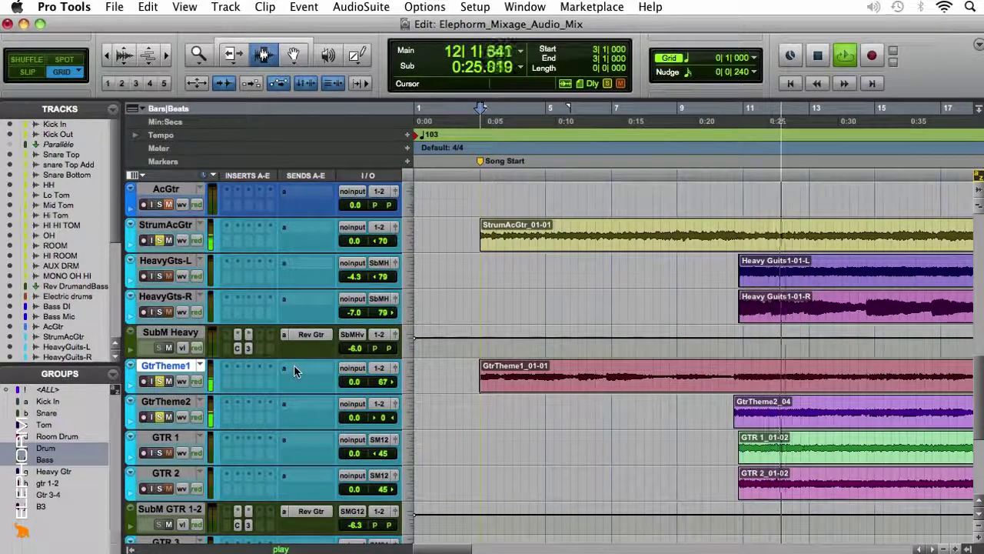
{"action": "key", "text": "space"}
Inspect where GtrTheme2 enters over GtrTheme1 around 10|1|000, and take StrumAcGtr out of solo.
{"action": "left_click_drag", "start_coordinate": [711, 372], "coordinate": [770, 400]}
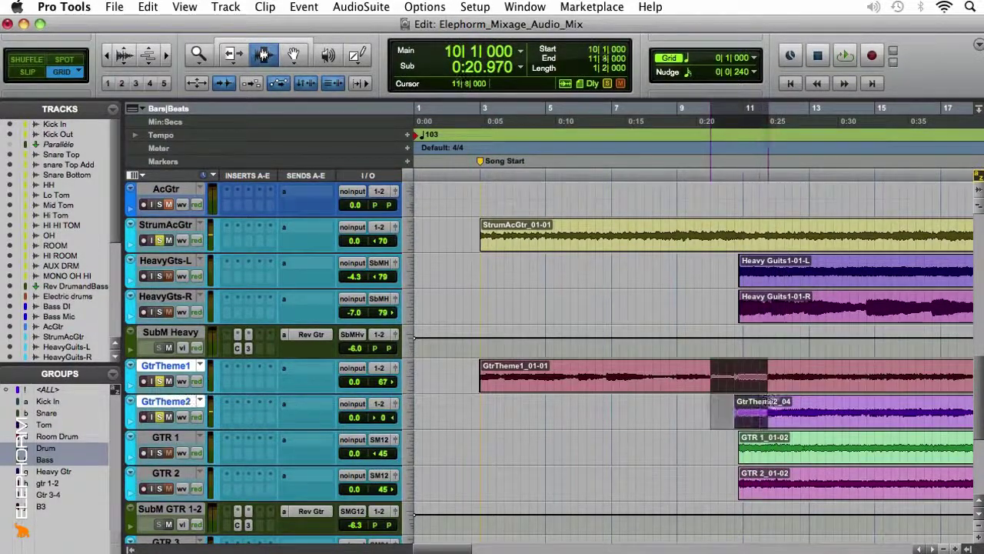
{"action": "left_click", "coordinate": [723, 416]}
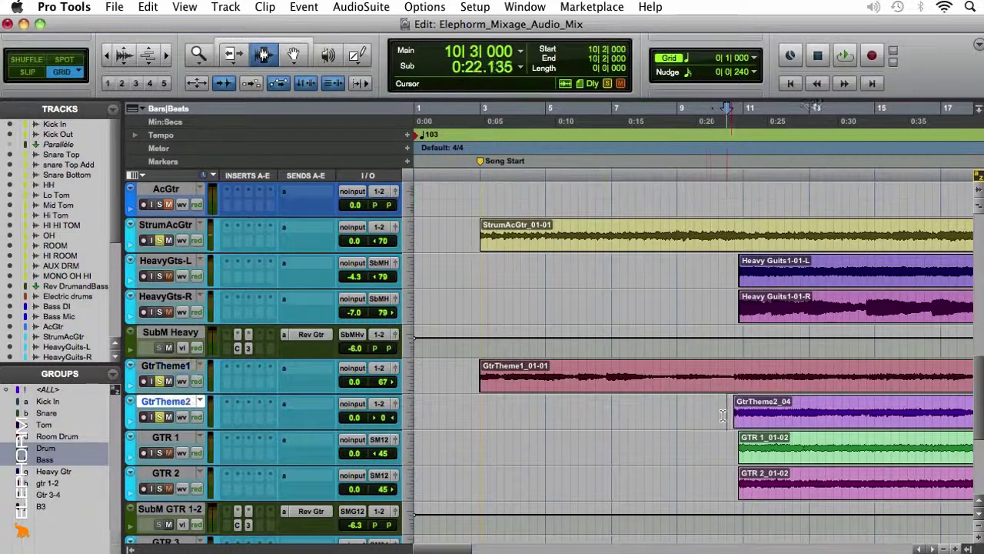
{"action": "key", "text": "super+bracketleft"}
{"action": "key", "text": "super+bracketleft"}
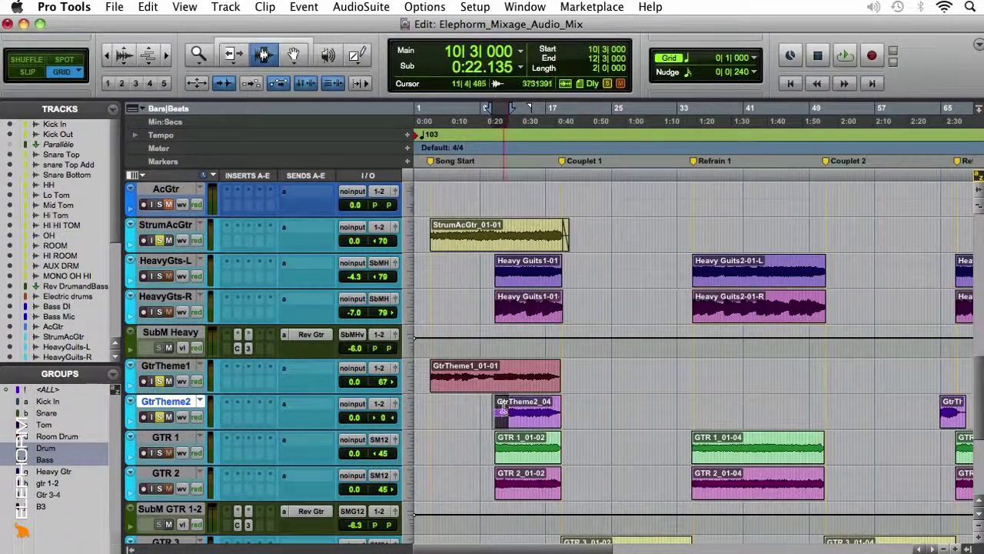
{"action": "left_click", "coordinate": [490, 407]}
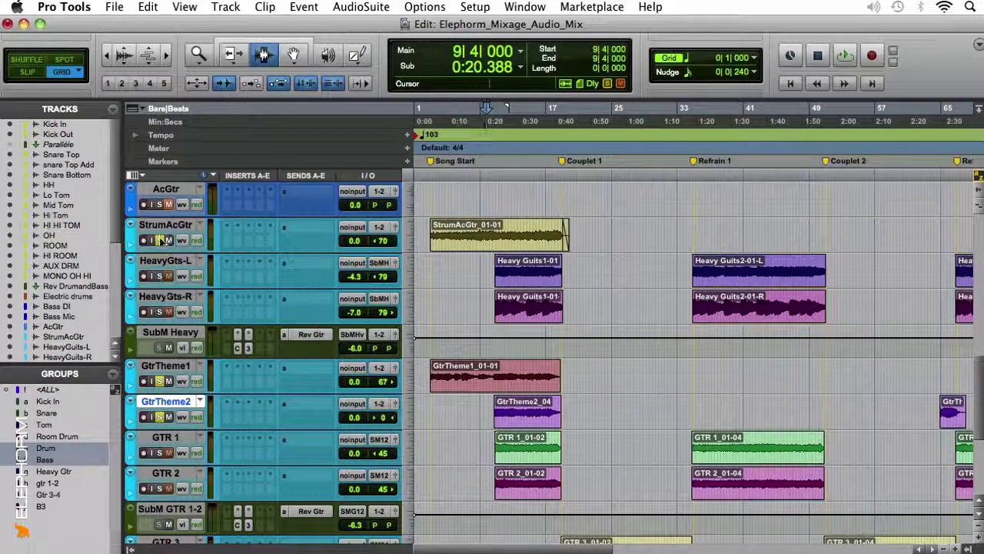
Play the first GtrTheme1 clip and pan GtrTheme2 to 65 on the right side.
{"action": "left_click", "coordinate": [481, 373]}
{"action": "key", "text": "space"}
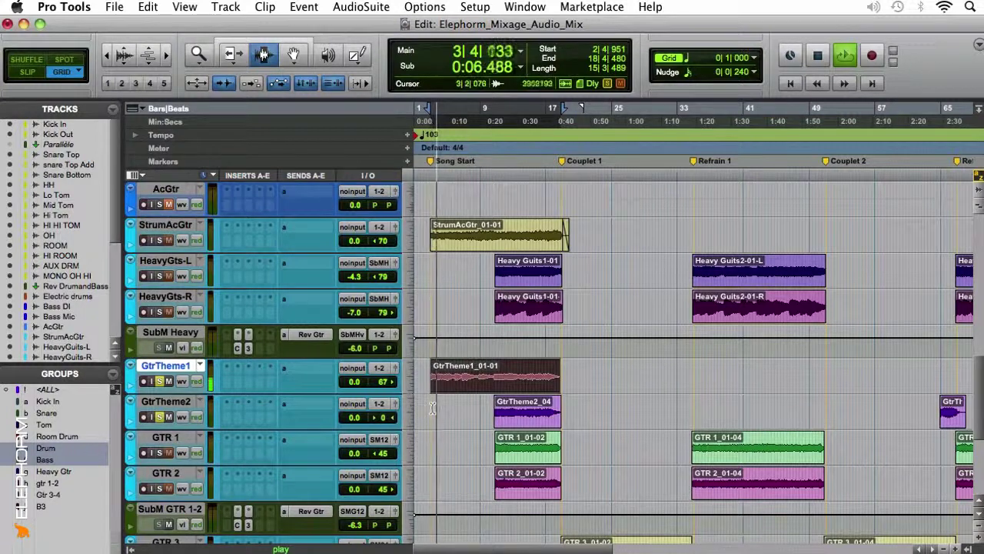
{"action": "left_click_drag", "start_coordinate": [383, 419], "coordinate": [403, 420]}
{"action": "key", "text": "space"}
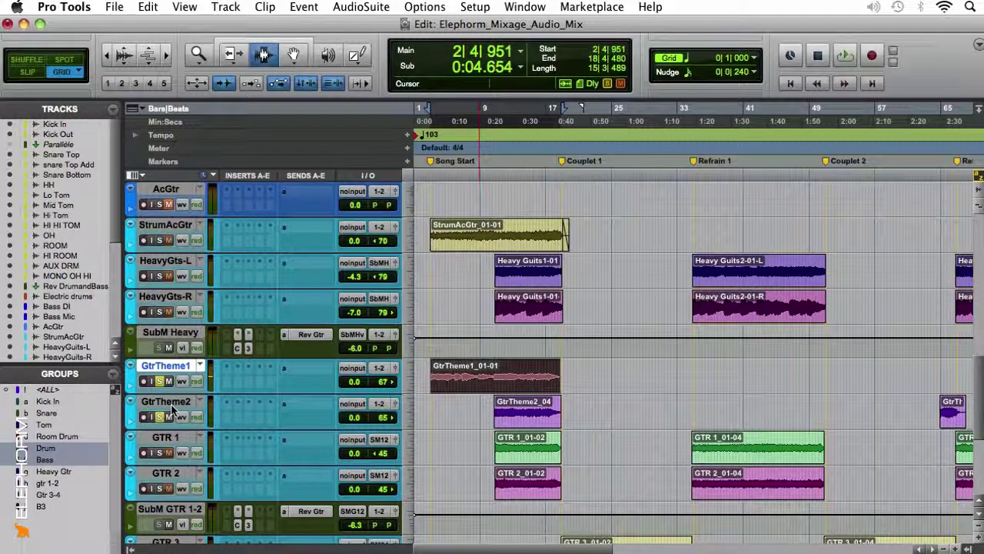
Create one stereo Aux Input track directly below GtrTheme2 and name it SubM Gtr Th.
{"action": "left_click", "coordinate": [166, 401], "text": "shift"}
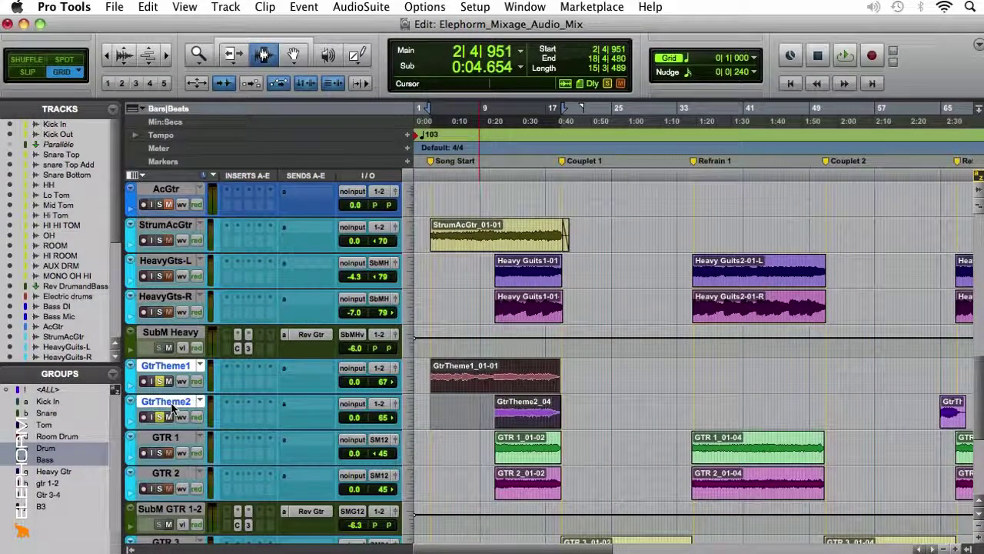
{"action": "key", "text": "super+shift+n"}
{"action": "key", "text": "super+Down"}
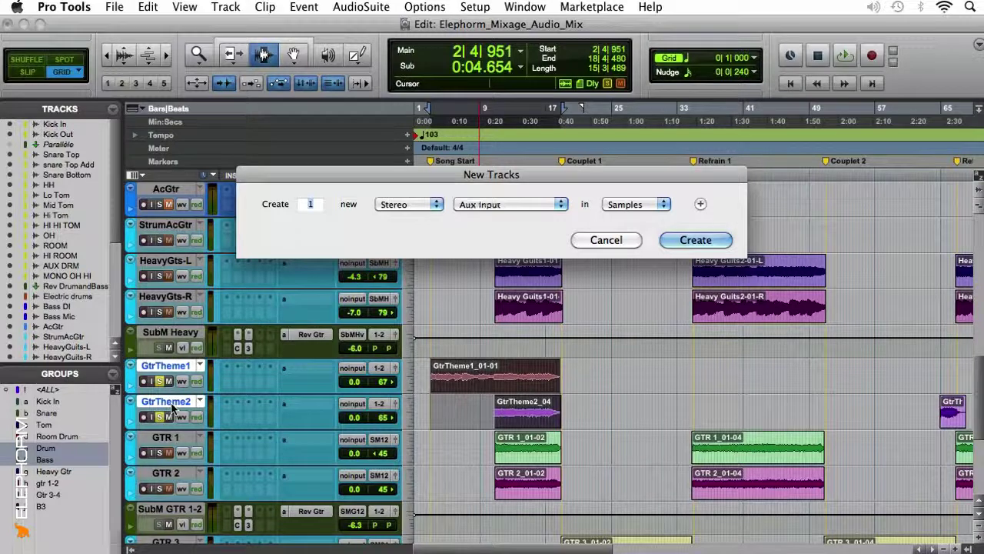
{"action": "key", "text": "Return"}
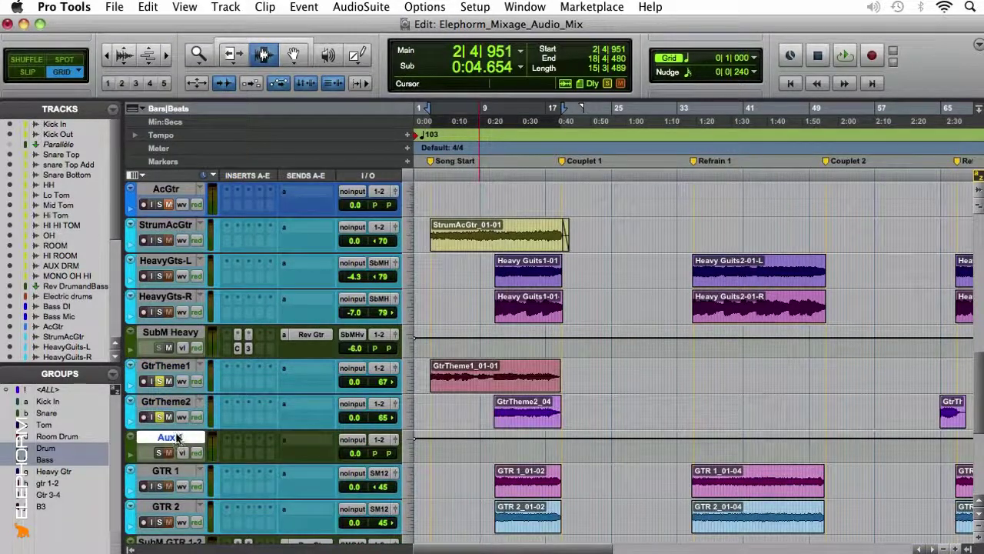
{"action": "double_click", "coordinate": [177, 437]}
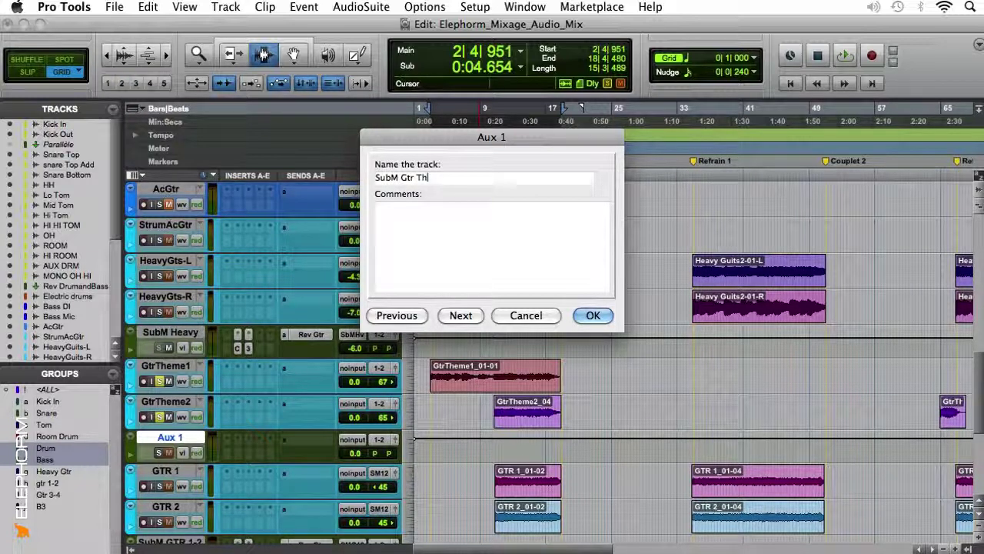
{"action": "type", "text": "SubM Gtr Th"}
{"action": "left_click", "coordinate": [591, 316]}
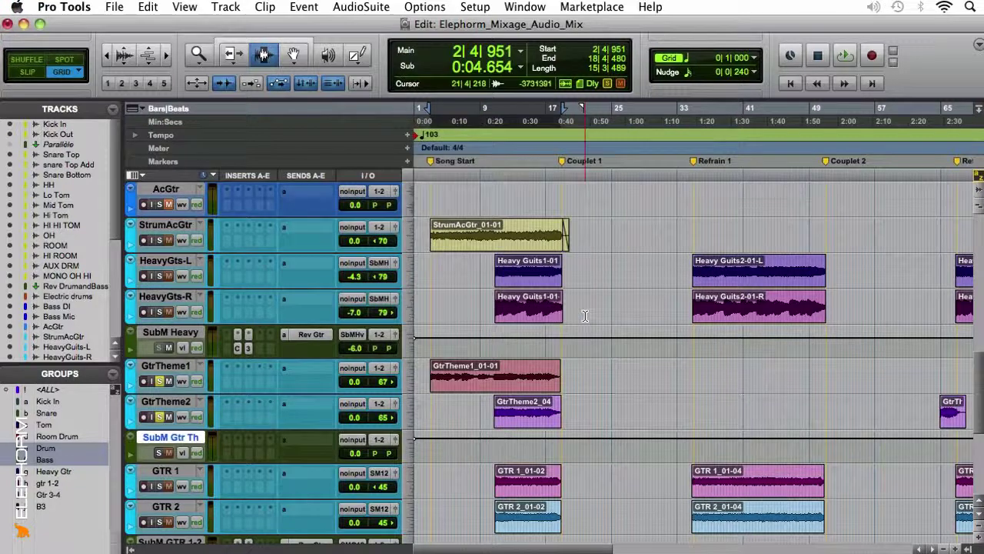
In the Mix window, route the outputs of GtrTheme1 and GtrTheme2 to Bus 11-12 and set it as SubM GtrTh's input.
{"action": "key", "text": "super+equal"}
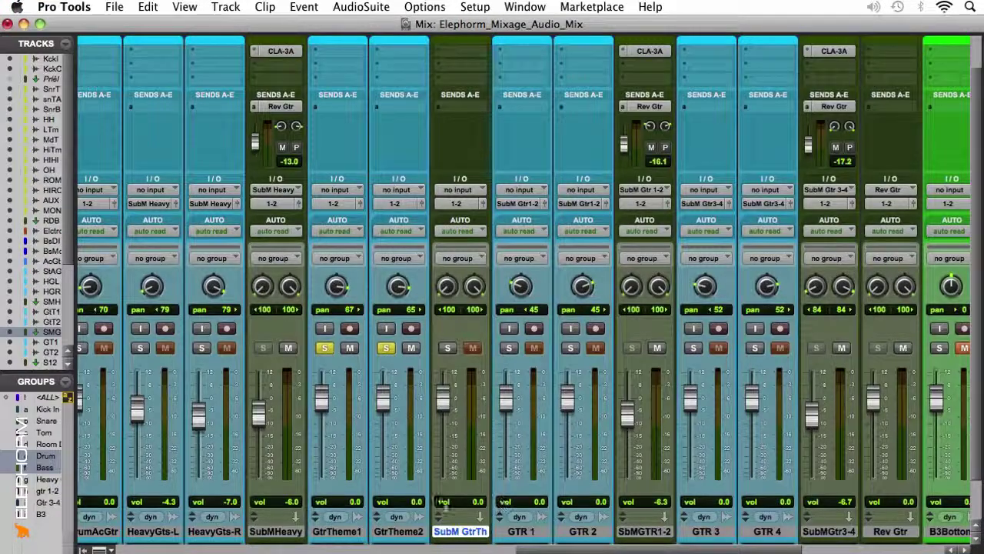
{"action": "left_click", "coordinate": [346, 532]}
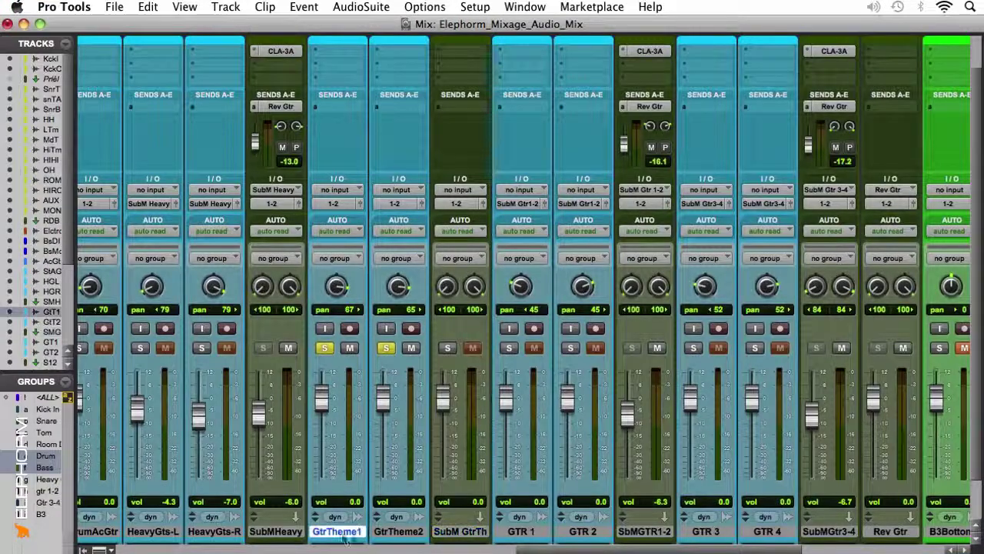
{"action": "left_click", "coordinate": [406, 536], "text": "shift"}
{"action": "left_click", "coordinate": [332, 203]}
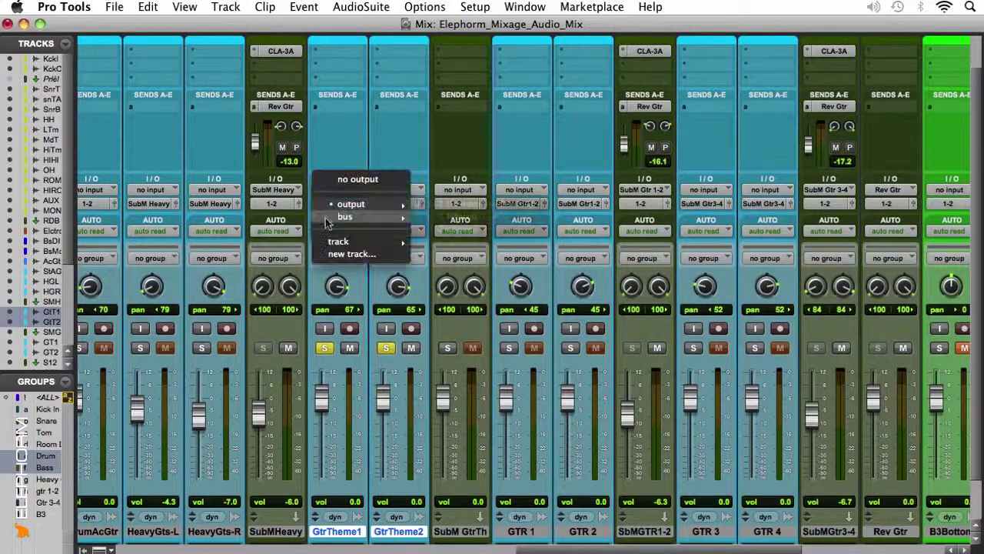
{"action": "mouse_move", "coordinate": [345, 216]}
{"action": "left_click", "coordinate": [496, 201]}
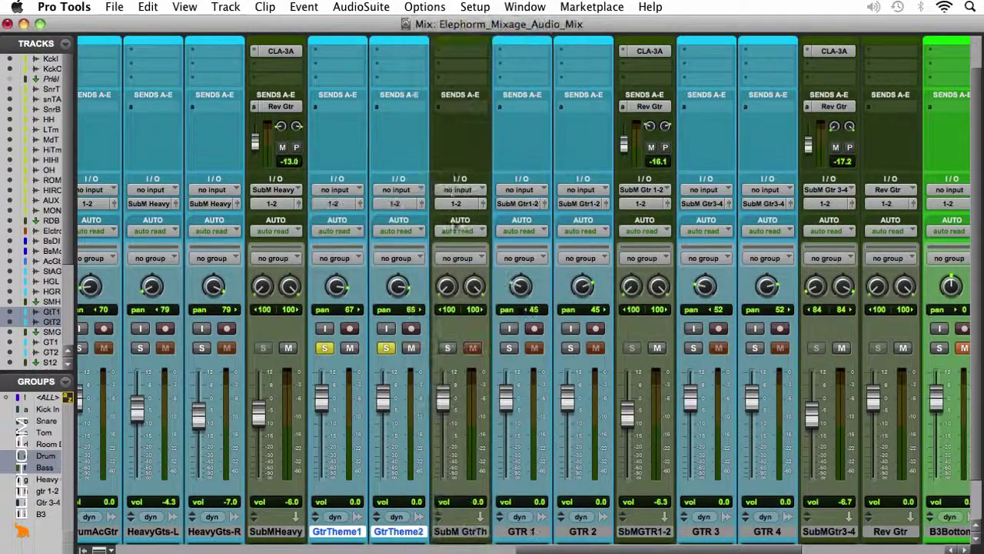
{"action": "left_click", "coordinate": [458, 191]}
{"action": "mouse_move", "coordinate": [467, 227]}
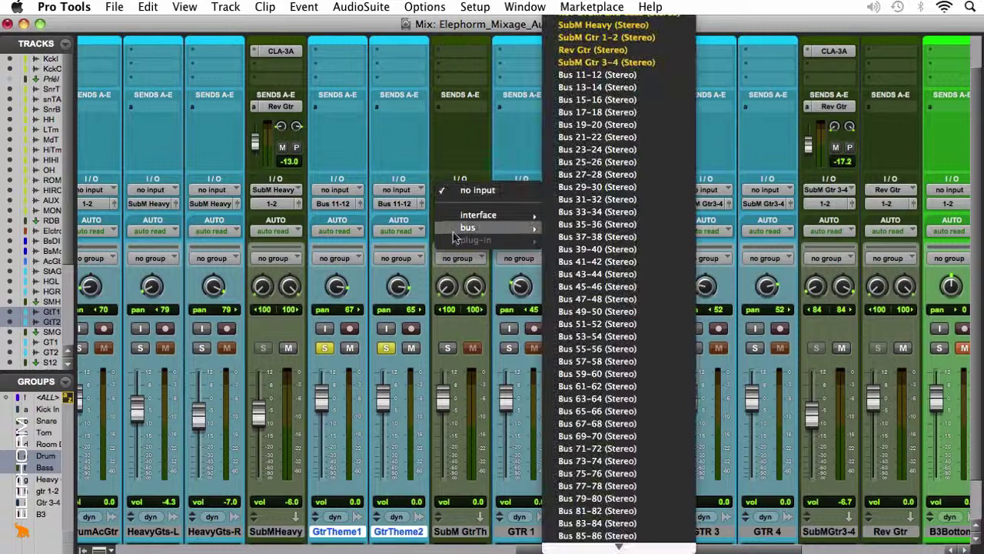
{"action": "left_click", "coordinate": [608, 75]}
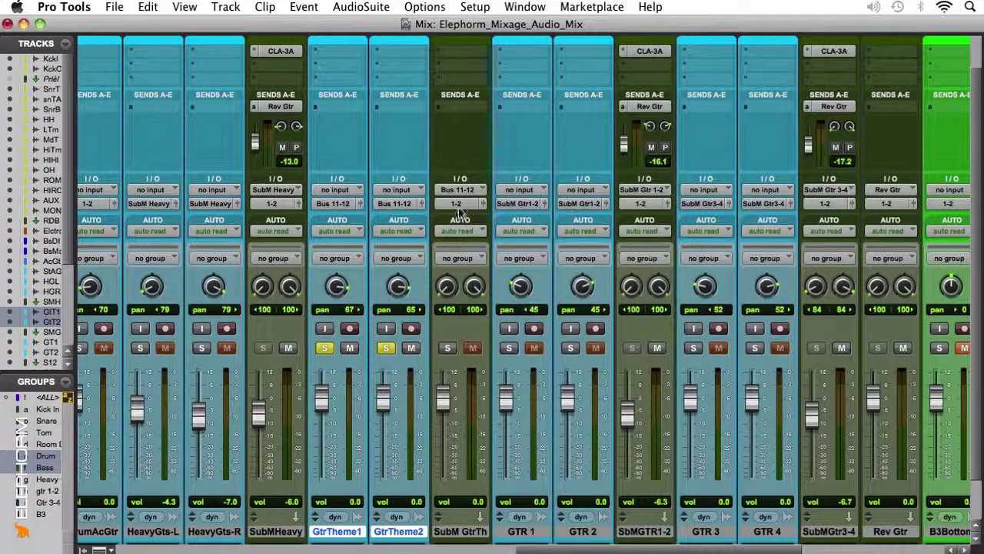
Rename Bus 11-12 as SubM Gtr Th and make the SubM GtrTh track solo safe.
{"action": "right_click", "coordinate": [460, 190]}
{"action": "left_click", "coordinate": [492, 215]}
{"action": "type", "text": "SubM G"}
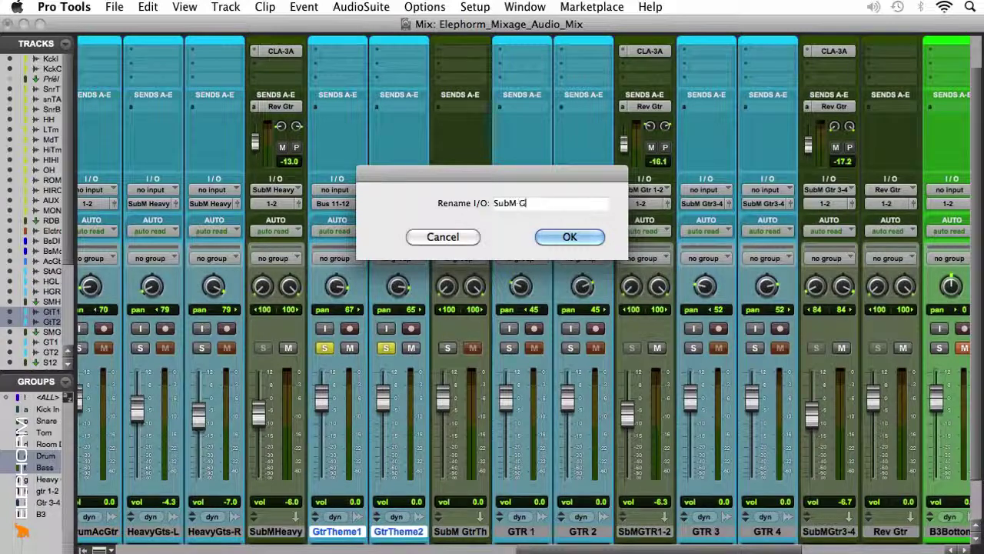
{"action": "type", "text": "tr Th"}
{"action": "key", "text": "Return"}
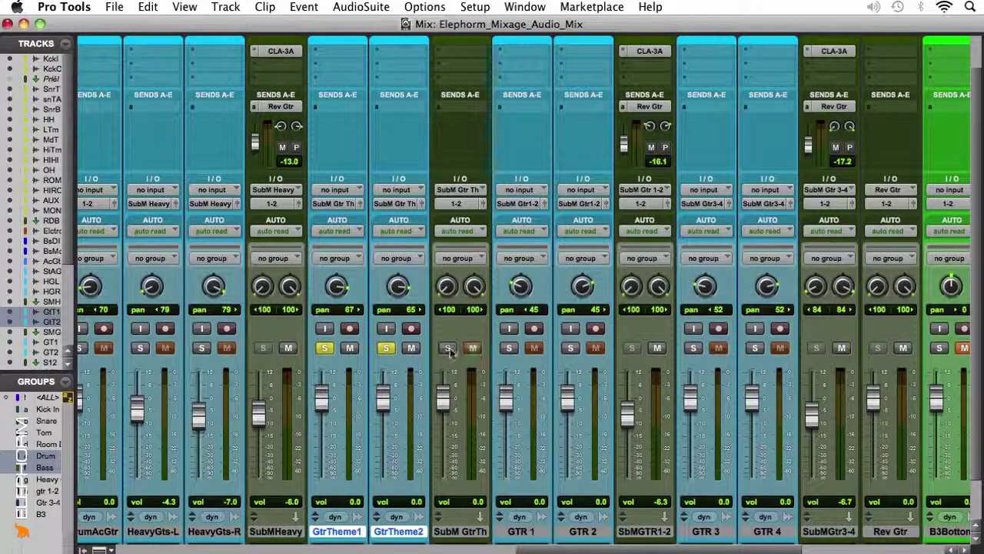
{"action": "scroll", "coordinate": [450, 347], "scroll_direction": "up", "scroll_amount": 2}
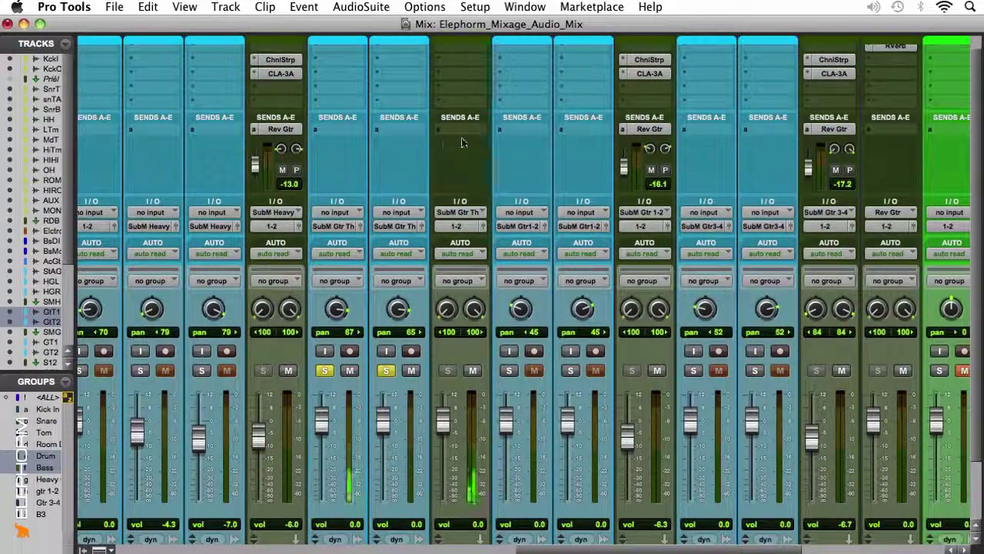
Insert a stereo Channel Strip on SubM Gtr Th and set its high-pass filter to 159.5 Hz with a 12 dB/O slope.
{"action": "scroll", "coordinate": [466, 138], "scroll_direction": "up", "scroll_amount": 1}
{"action": "left_click", "coordinate": [440, 73]}
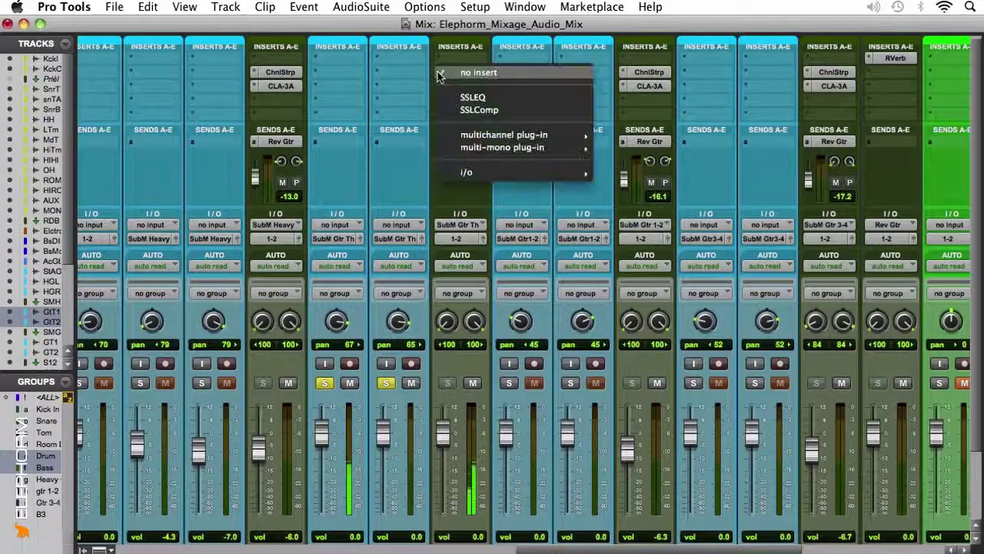
{"action": "mouse_move", "coordinate": [507, 135]}
{"action": "mouse_move", "coordinate": [711, 148]}
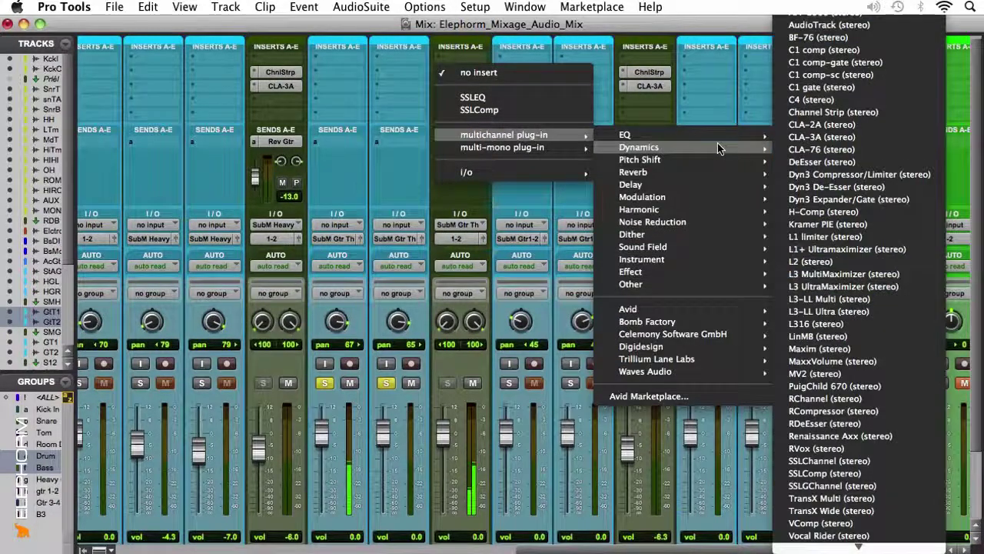
{"action": "mouse_move", "coordinate": [740, 135]}
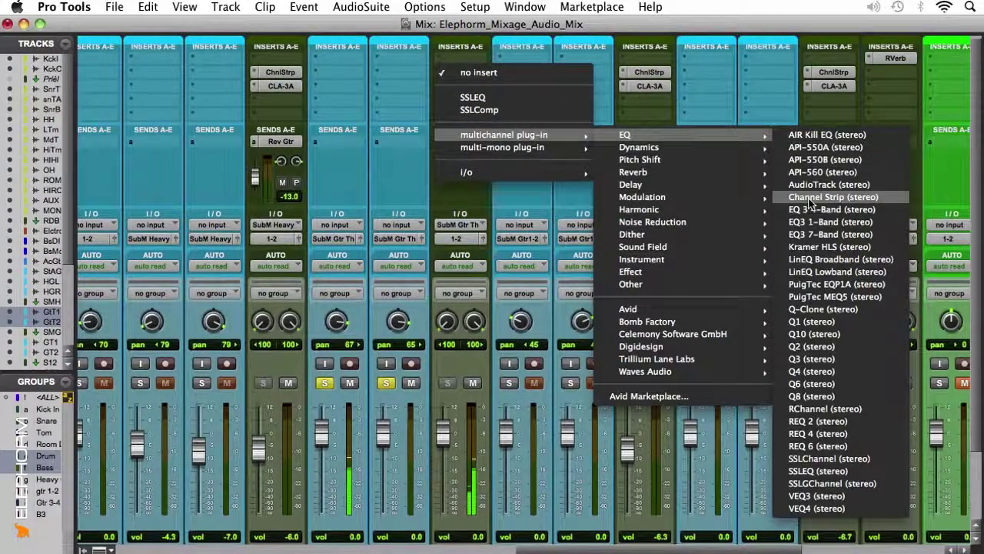
{"action": "left_click", "coordinate": [811, 197]}
{"action": "left_click_drag", "start_coordinate": [134, 360], "coordinate": [216, 372]}
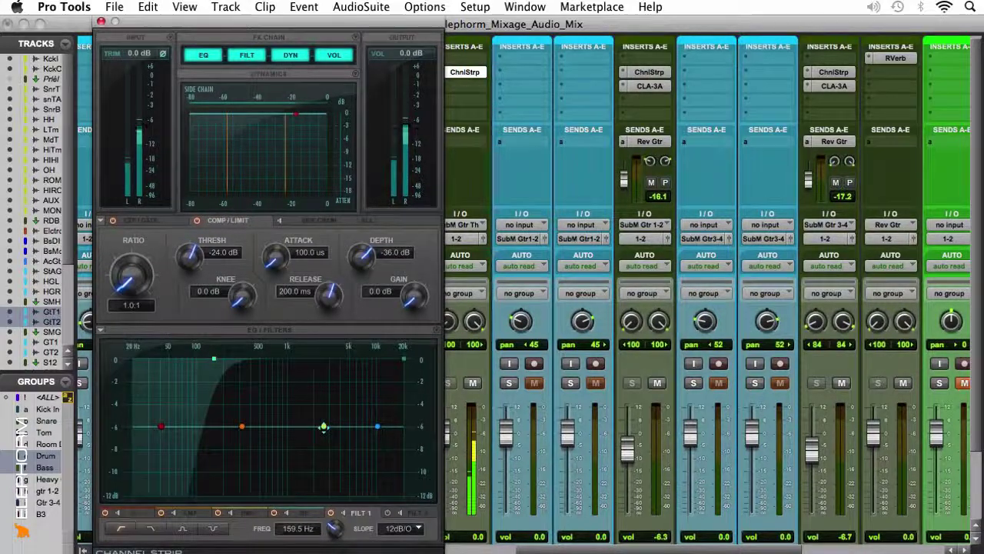
Play from the start of the GtrTheme2_04 clip and set the Channel Strip's HMF band to 7.0 kHz, -2.8 dB and Q 1.60.
{"action": "left_click", "coordinate": [324, 427]}
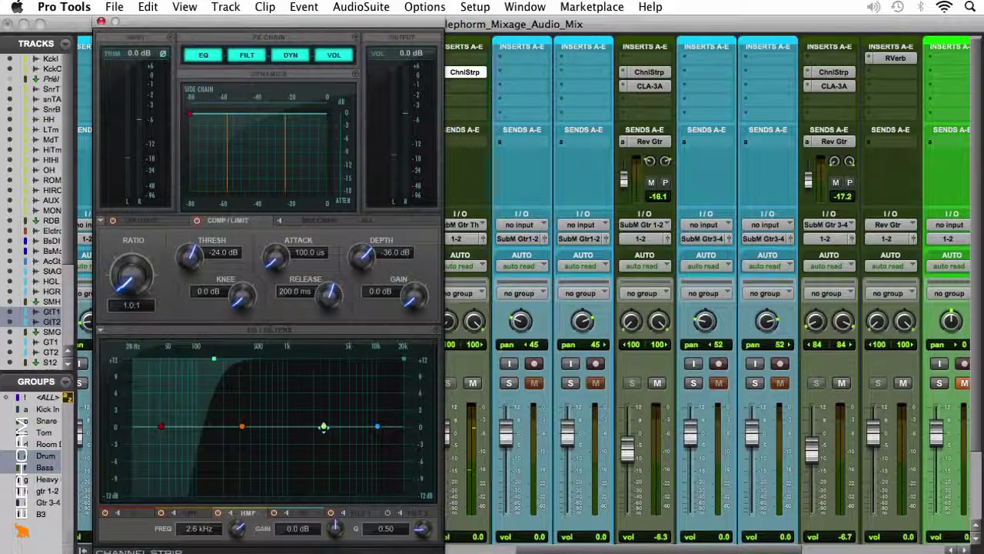
{"action": "key", "text": "super+equal"}
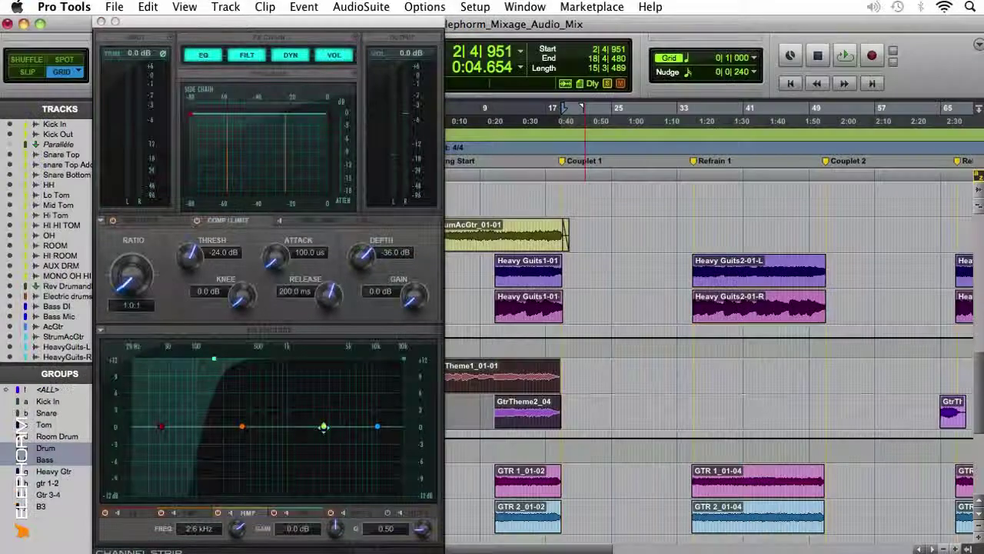
{"action": "left_click", "coordinate": [489, 415]}
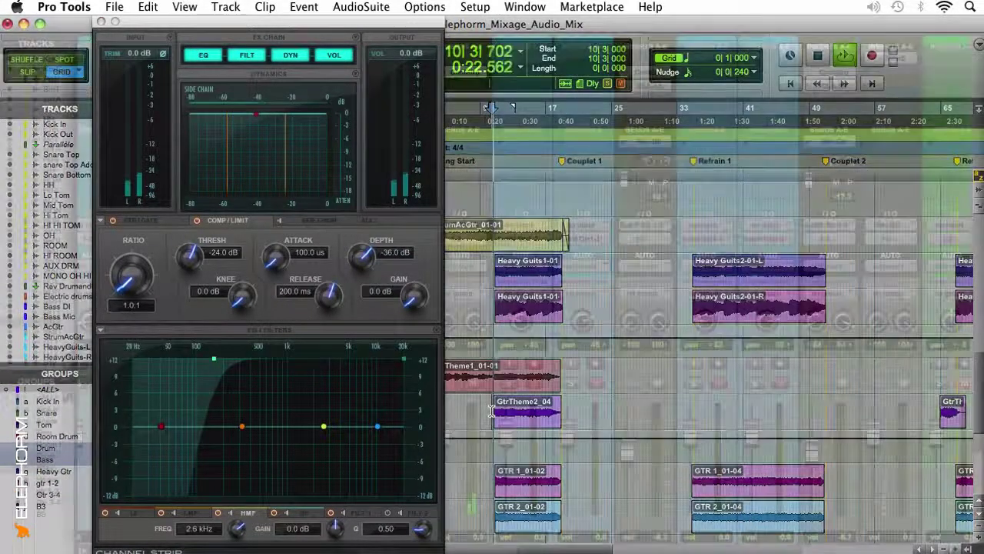
{"action": "key", "text": "super+equal"}
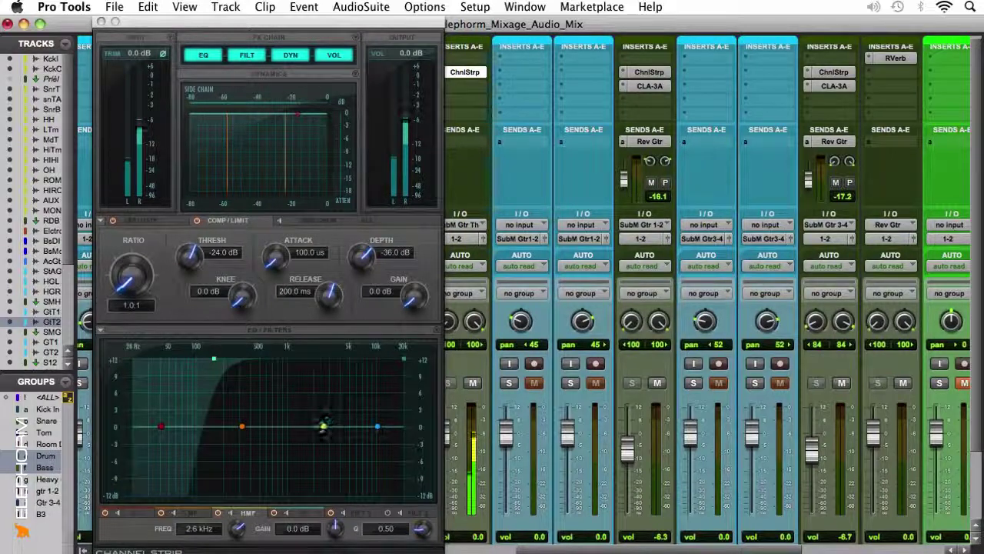
{"action": "left_click_drag", "start_coordinate": [323, 427], "coordinate": [362, 445]}
{"action": "left_click_drag", "start_coordinate": [421, 539], "coordinate": [421, 524]}
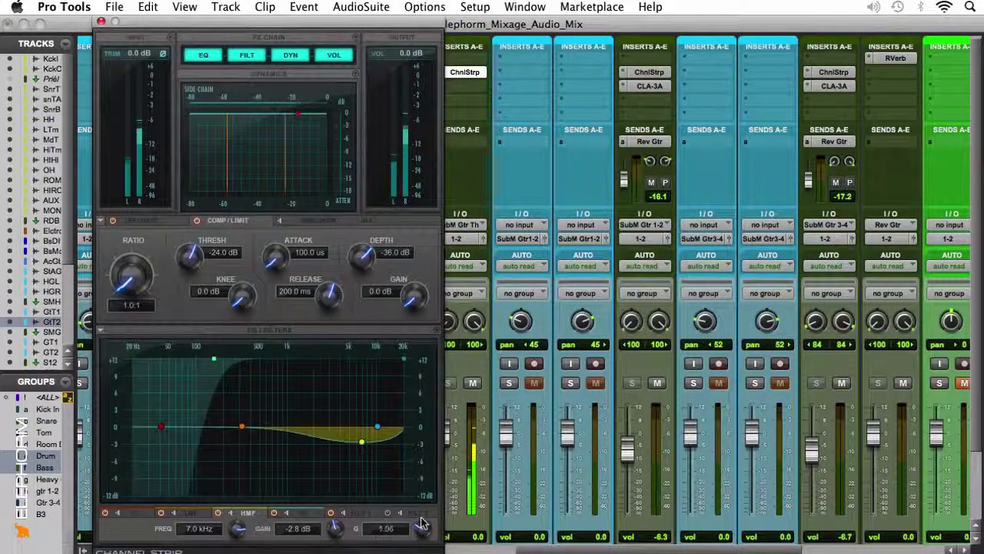
Audition the HMF band in isolation, retune it to 6.2 kHz and set its gain to -3.8 dB.
{"action": "left_click", "coordinate": [231, 513]}
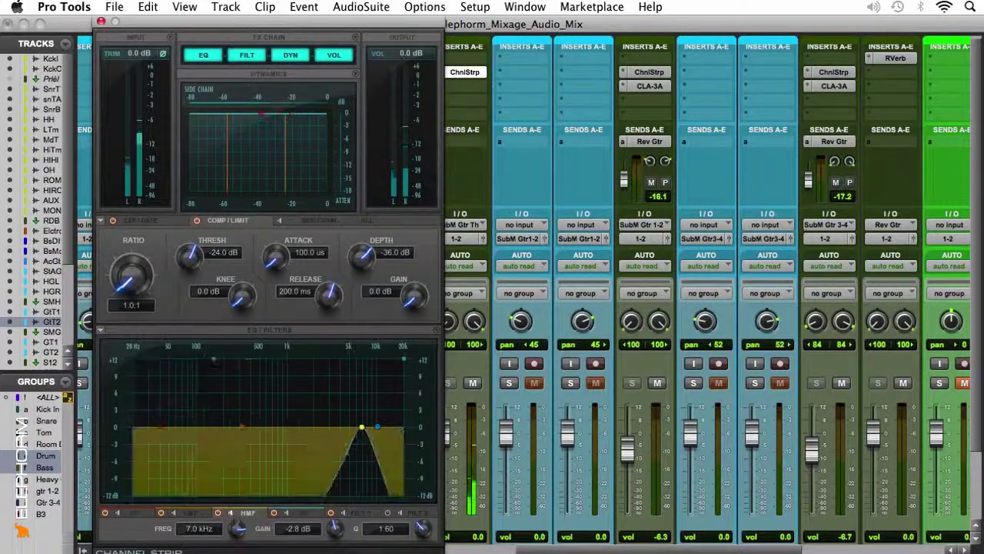
{"action": "left_click_drag", "start_coordinate": [364, 428], "coordinate": [359, 426]}
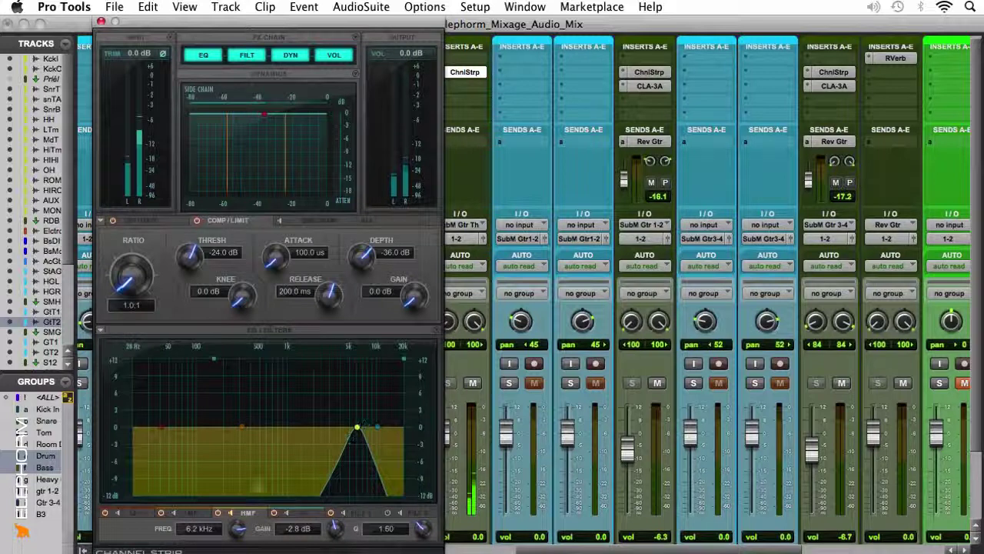
{"action": "left_click", "coordinate": [231, 514]}
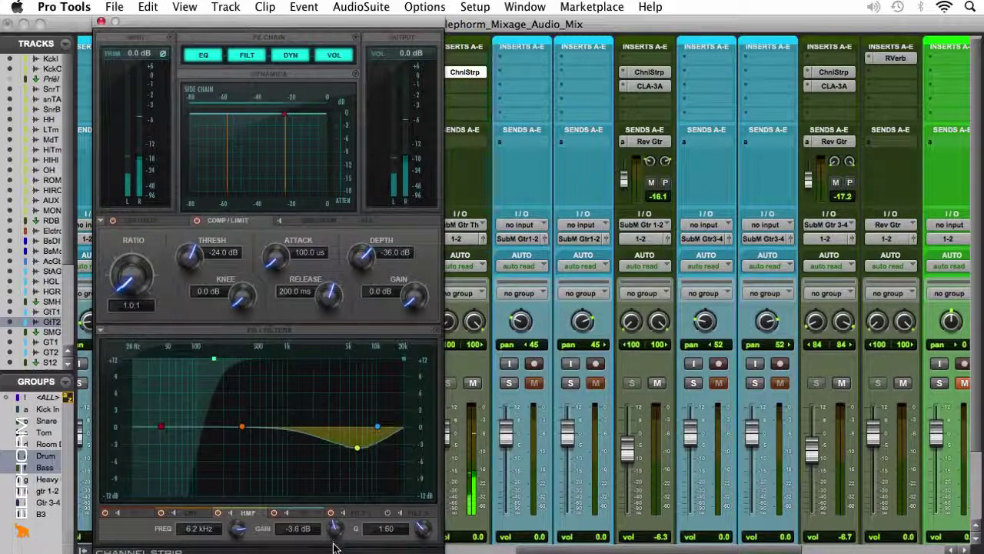
Replay from bar 10 and compare the sound with the HMF band switched off and back on.
{"action": "key", "text": "super+equal"}
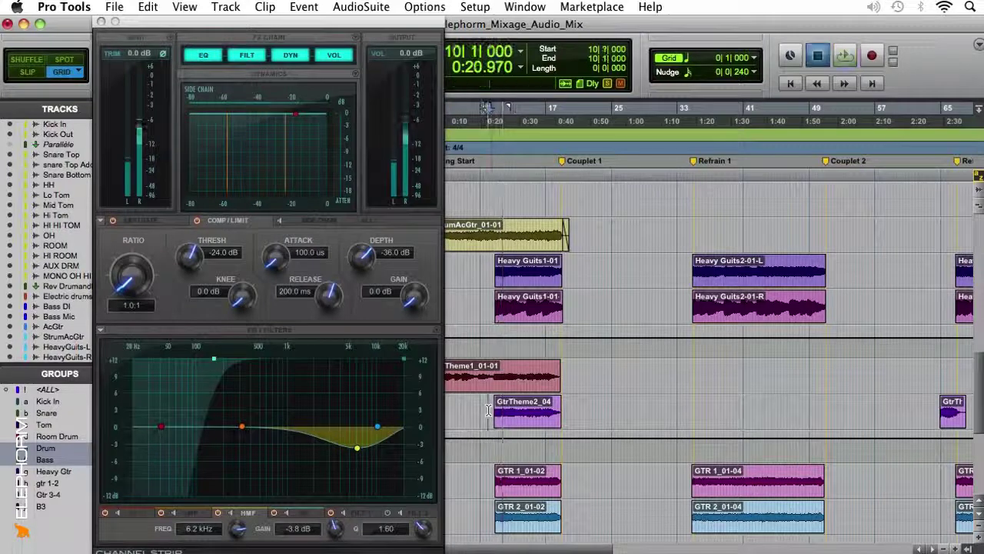
{"action": "key", "text": "super+equal"}
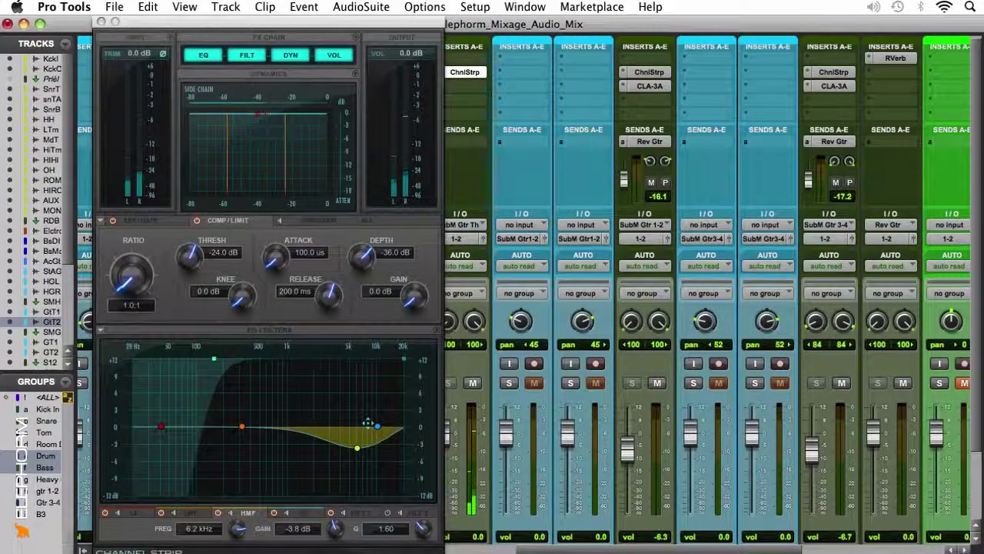
{"action": "left_click", "coordinate": [219, 513]}
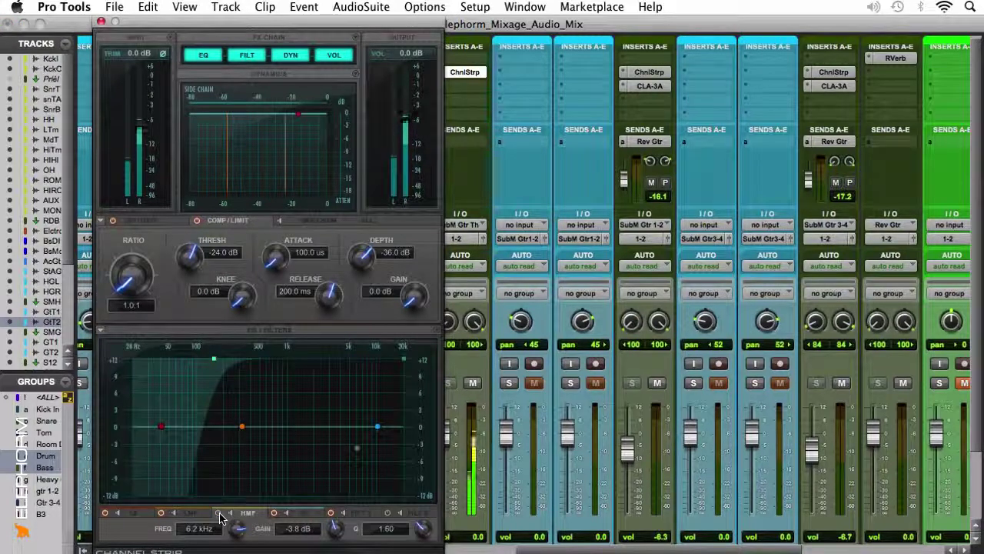
{"action": "left_click", "coordinate": [219, 514]}
Audition the LMF band in isolation, set it to 658.9 Hz, -2.6 dB and Q 7.35, and close the Channel Strip.
{"action": "left_click_drag", "start_coordinate": [240, 428], "coordinate": [269, 441]}
{"action": "left_click_drag", "start_coordinate": [401, 529], "coordinate": [426, 479]}
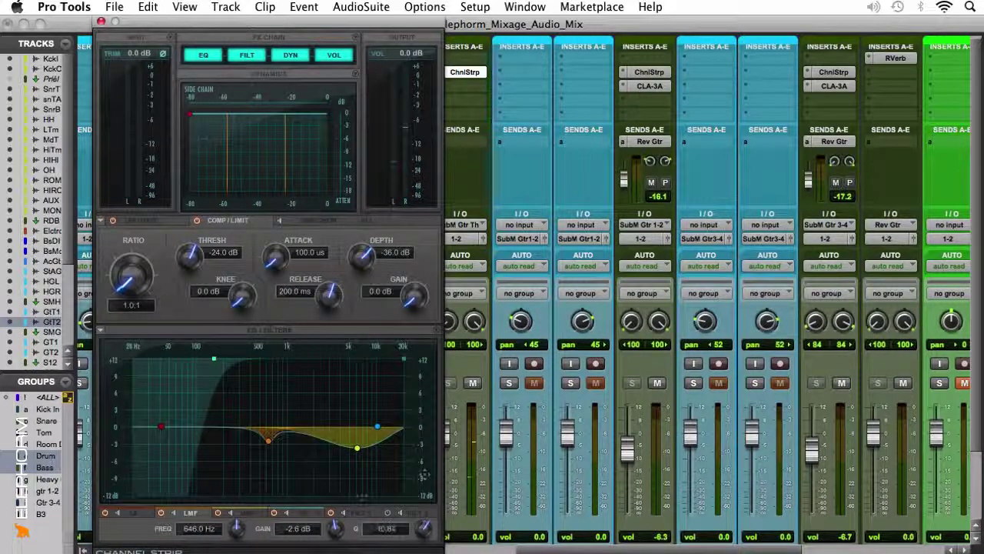
{"action": "left_click", "coordinate": [175, 515]}
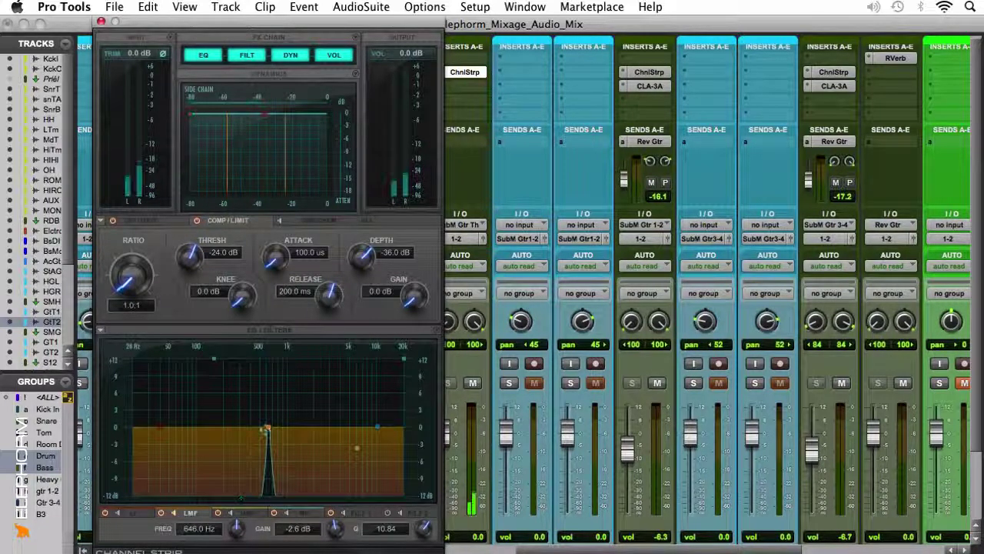
{"action": "left_click_drag", "start_coordinate": [265, 427], "coordinate": [268, 428]}
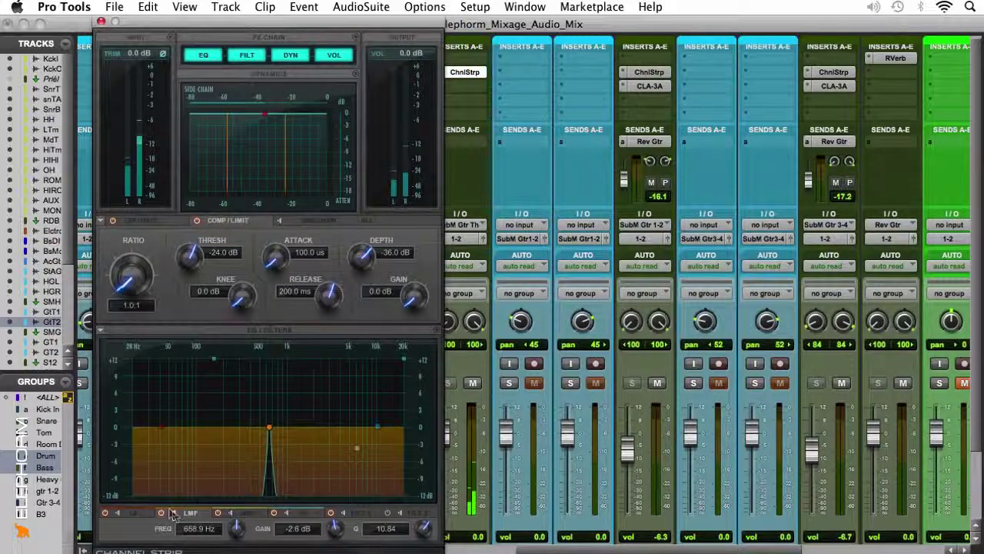
{"action": "left_click_drag", "start_coordinate": [422, 531], "coordinate": [420, 546]}
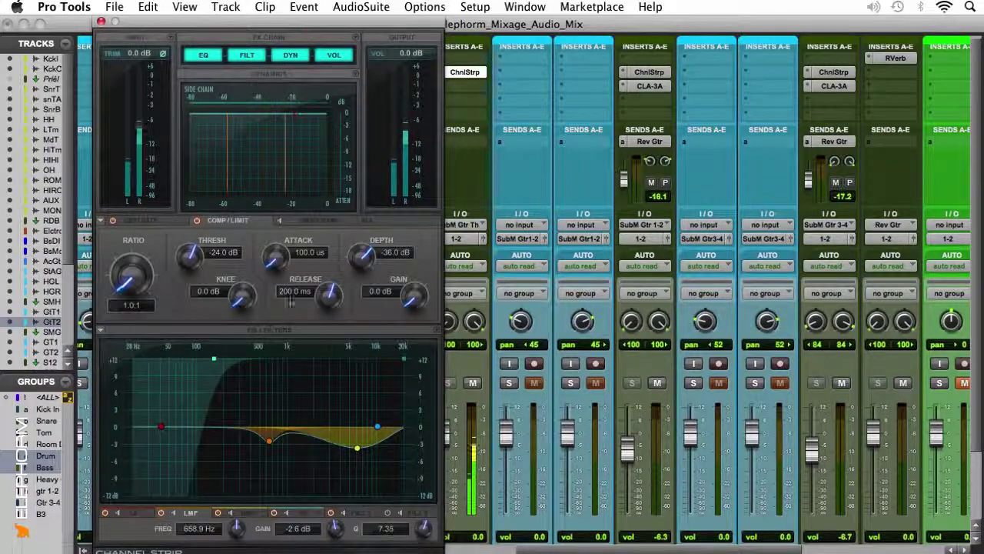
{"action": "left_click", "coordinate": [101, 21]}
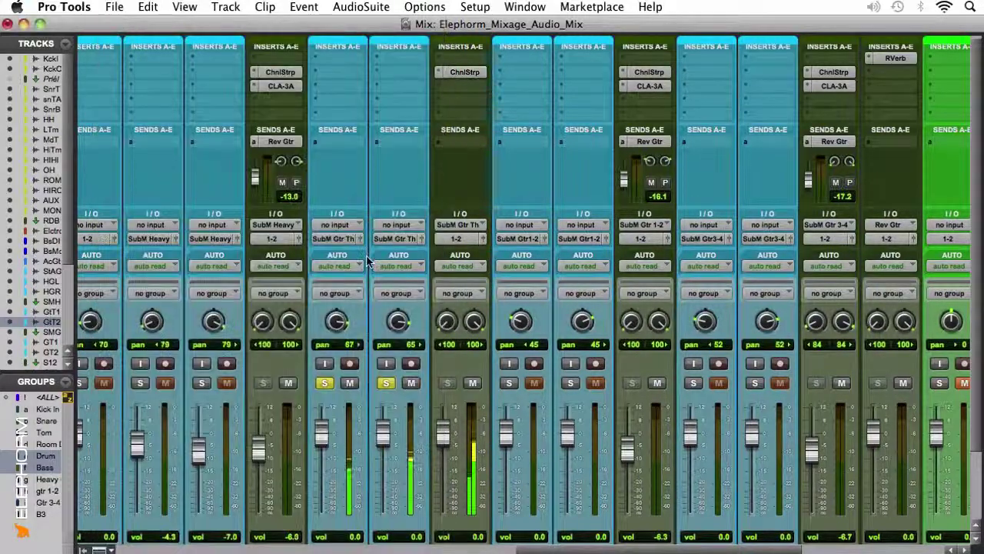
Reopen SubM Gtr Th's Channel Strip to review the HMF band settings and close it.
{"action": "left_click", "coordinate": [463, 75]}
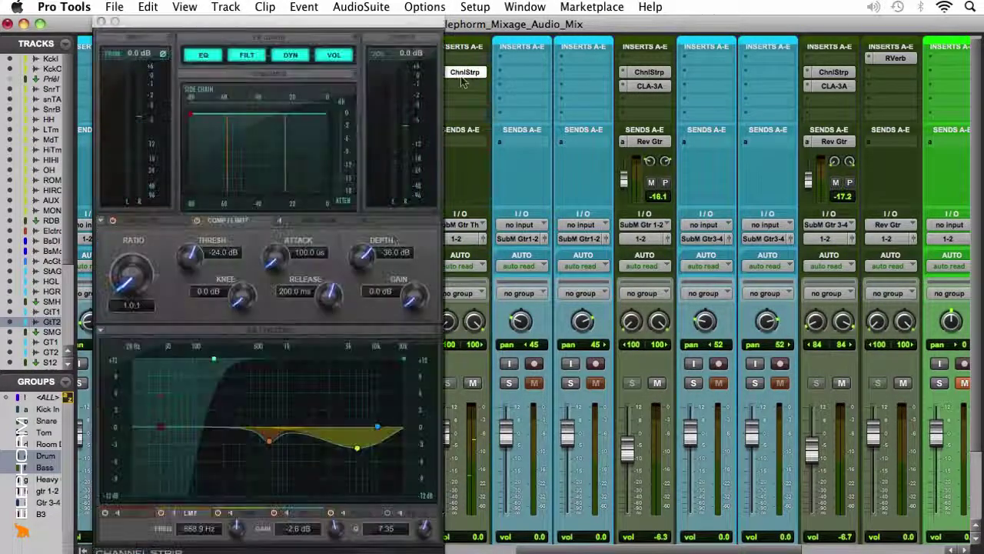
{"action": "left_click", "coordinate": [355, 449]}
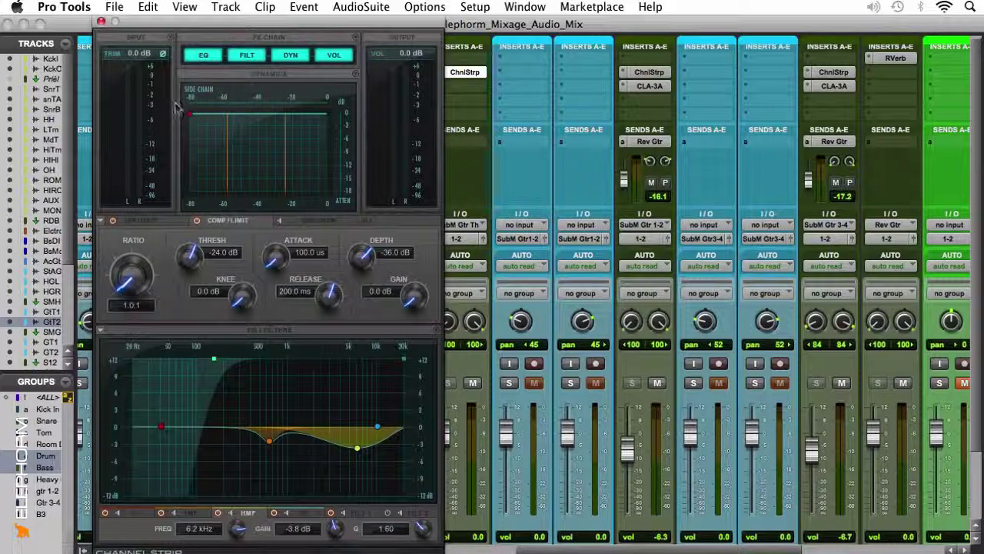
{"action": "left_click", "coordinate": [101, 23]}
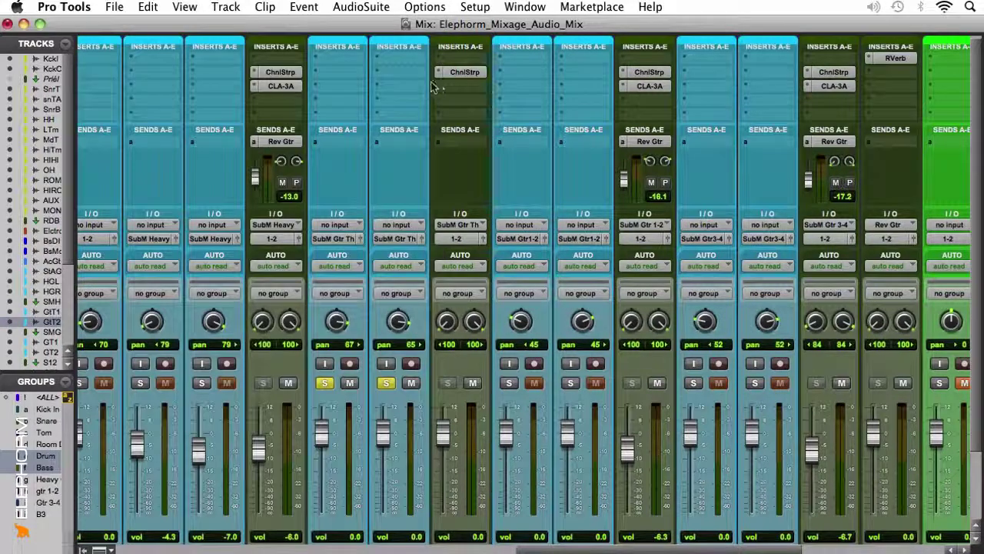
Insert a stereo RCompressor on SubM Gtr Th directly after the Channel Strip.
{"action": "left_click", "coordinate": [436, 90]}
{"action": "mouse_move", "coordinate": [504, 149]}
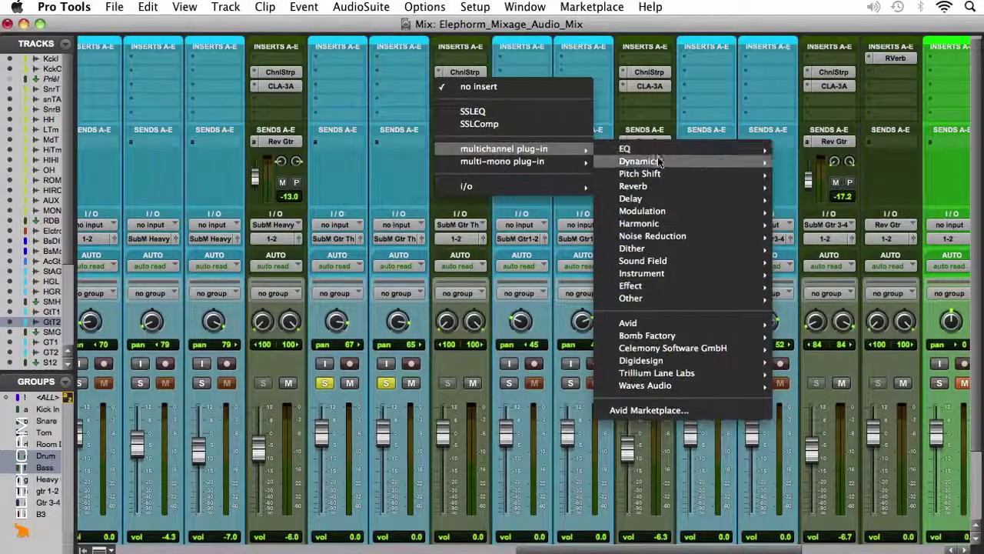
{"action": "mouse_move", "coordinate": [659, 165]}
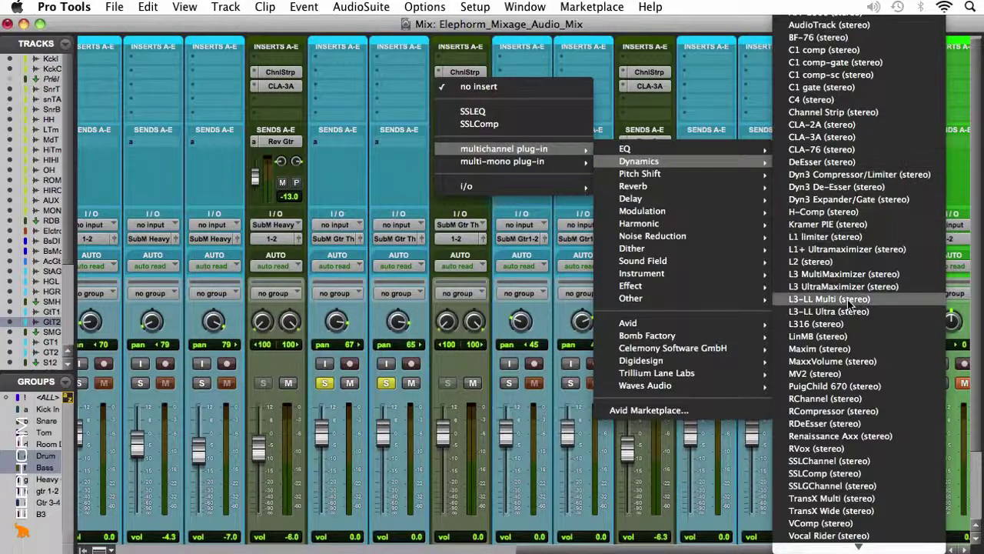
{"action": "left_click", "coordinate": [832, 410]}
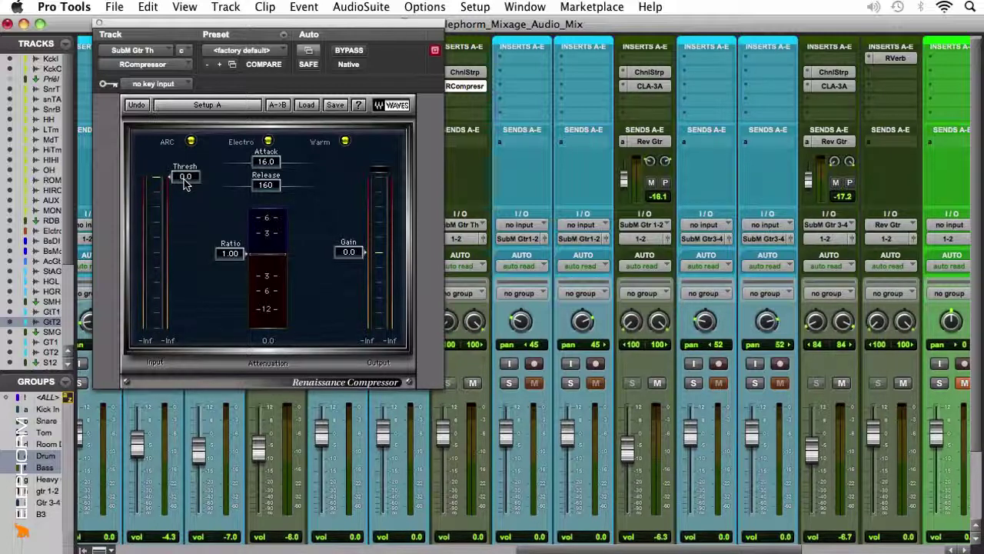
During playback, set the RCompressor to threshold -18.1, ratio 2.62, attack 38.3 and release 6.59, and close it.
{"action": "key", "text": "space"}
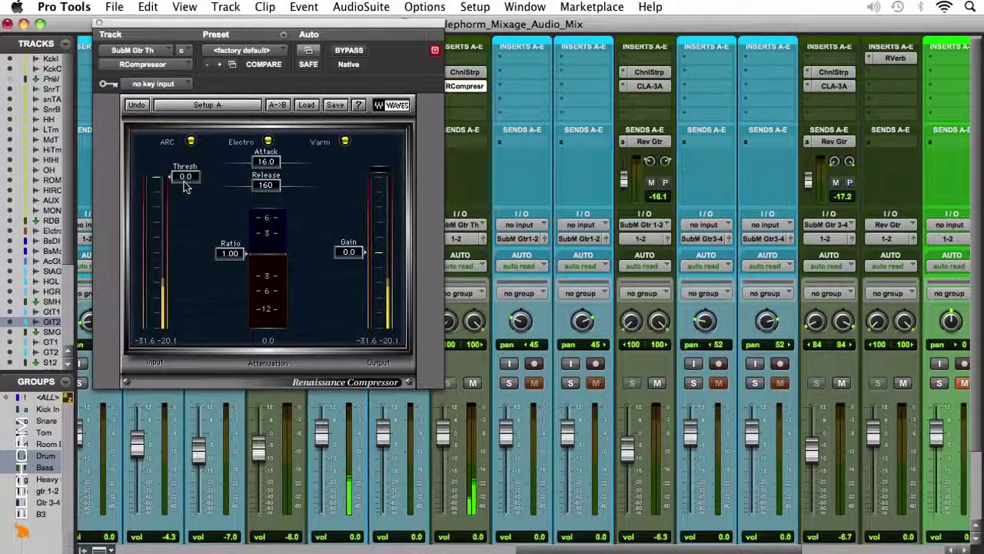
{"action": "left_click_drag", "start_coordinate": [188, 180], "coordinate": [187, 224]}
{"action": "left_click_drag", "start_coordinate": [243, 253], "coordinate": [228, 279]}
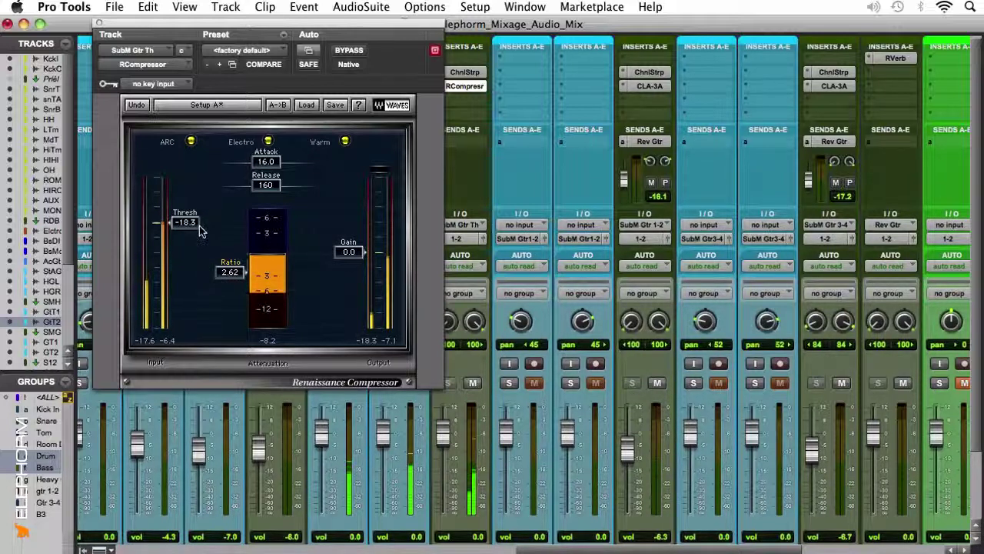
{"action": "left_click_drag", "start_coordinate": [266, 161], "coordinate": [229, 186]}
{"action": "left_click_drag", "start_coordinate": [186, 223], "coordinate": [185, 221]}
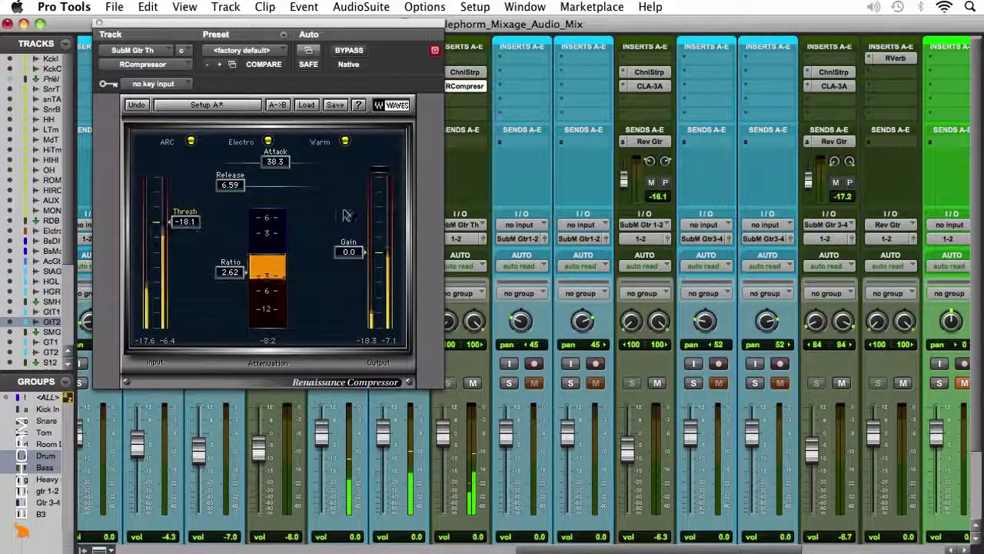
{"action": "left_click", "coordinate": [98, 23]}
In the Edit window, open SubM Gtr Th's RCompressor and check its action while playing from 7|2|000 and from 10|1|000.
{"action": "key", "text": "super+equal"}
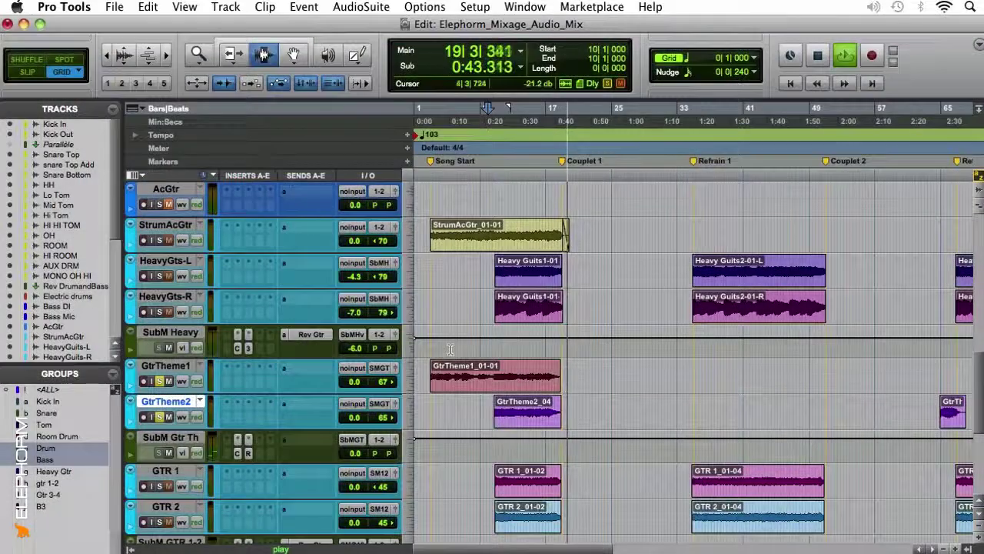
{"action": "left_click", "coordinate": [465, 391]}
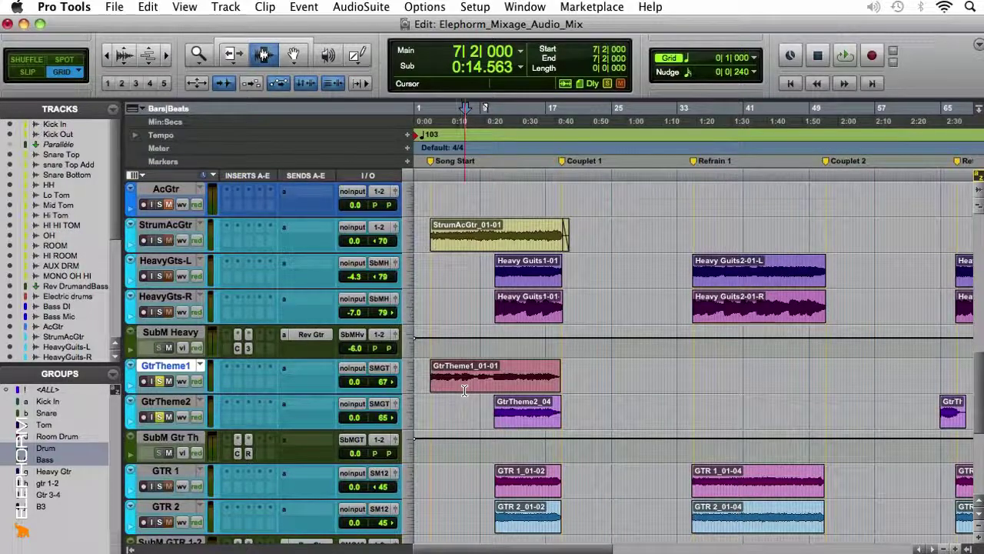
{"action": "left_click", "coordinate": [249, 453]}
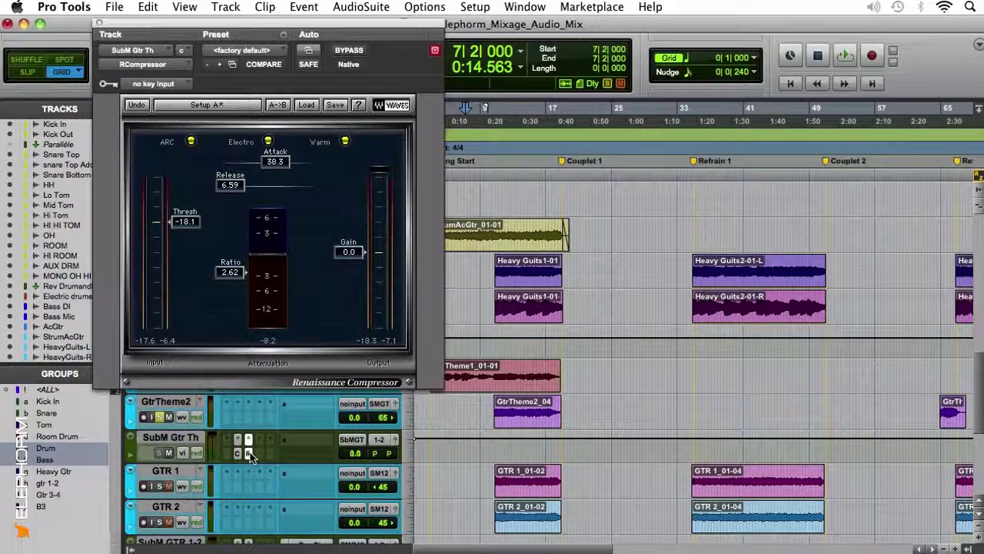
{"action": "key", "text": "space"}
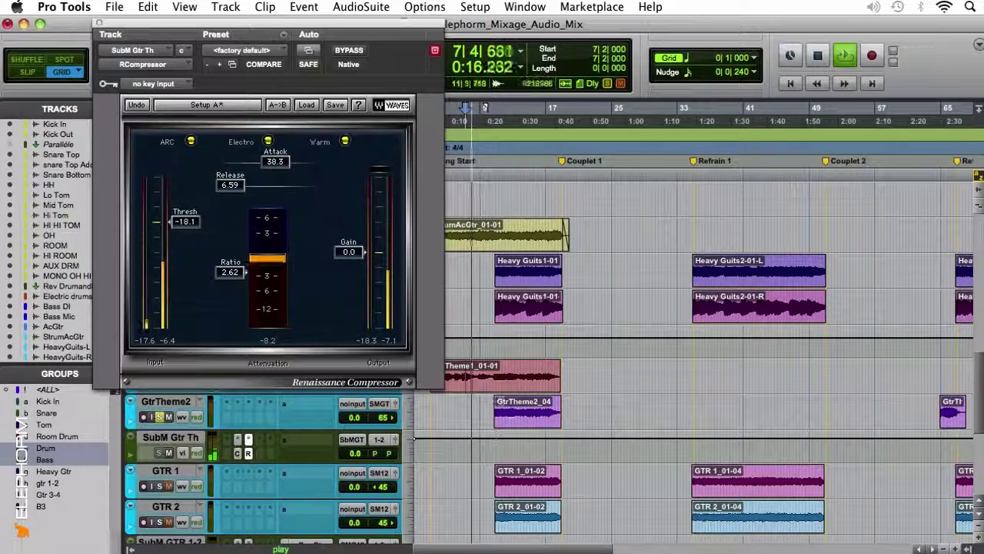
{"action": "left_click", "coordinate": [487, 403]}
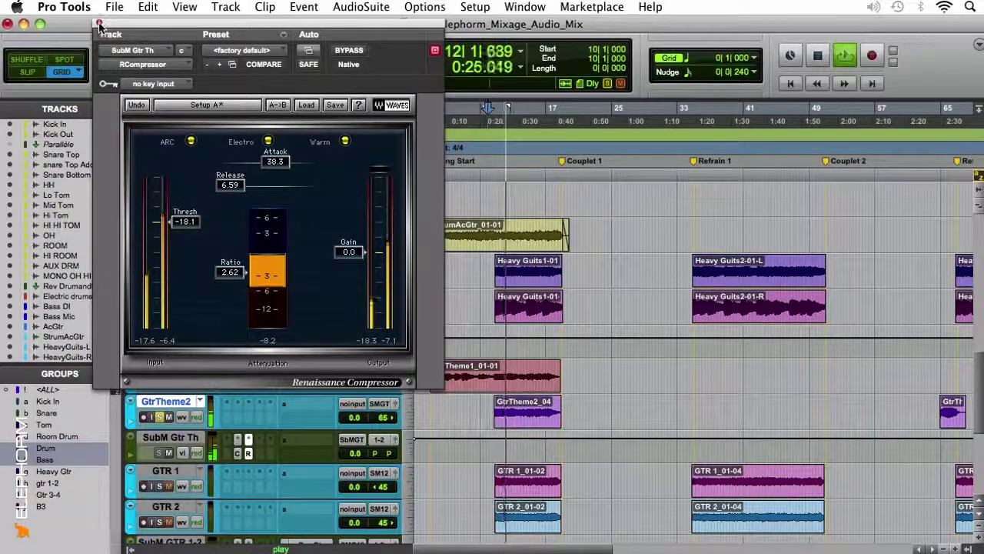
{"action": "key", "text": "space"}
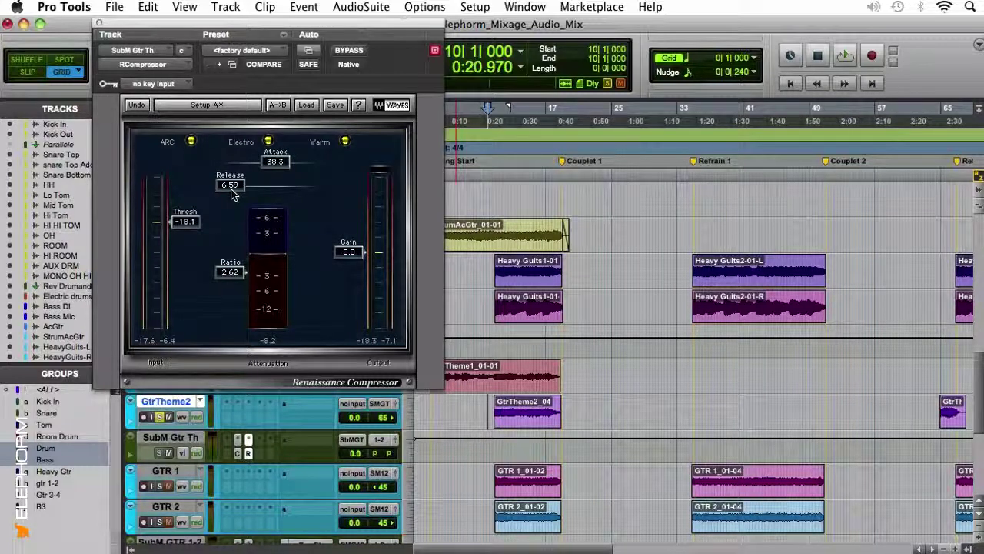
Close the RCompressor, place the playback start at 9|1|000, and add a send from SubM Gtr Th to the Rev Gtr bus.
{"action": "left_click", "coordinate": [98, 25]}
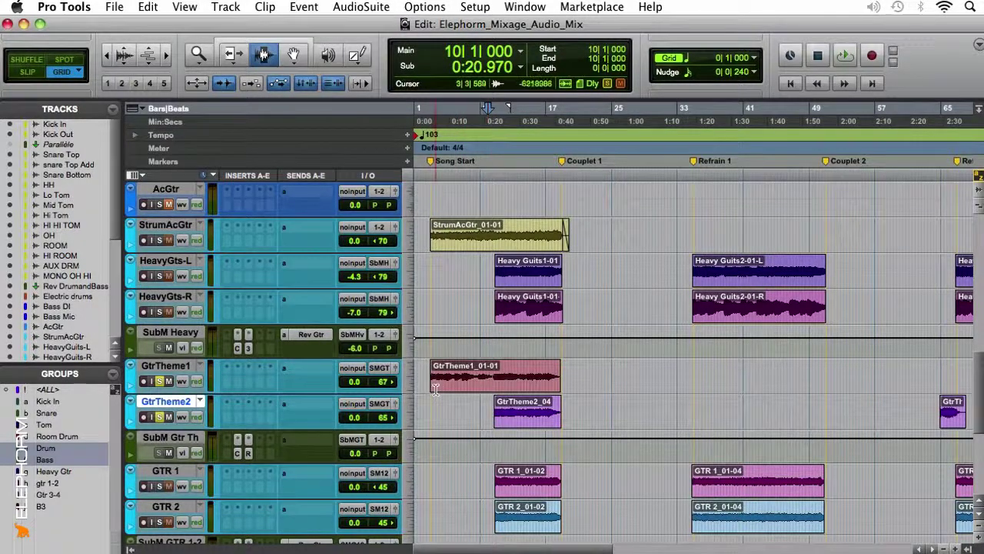
{"action": "left_click", "coordinate": [479, 383]}
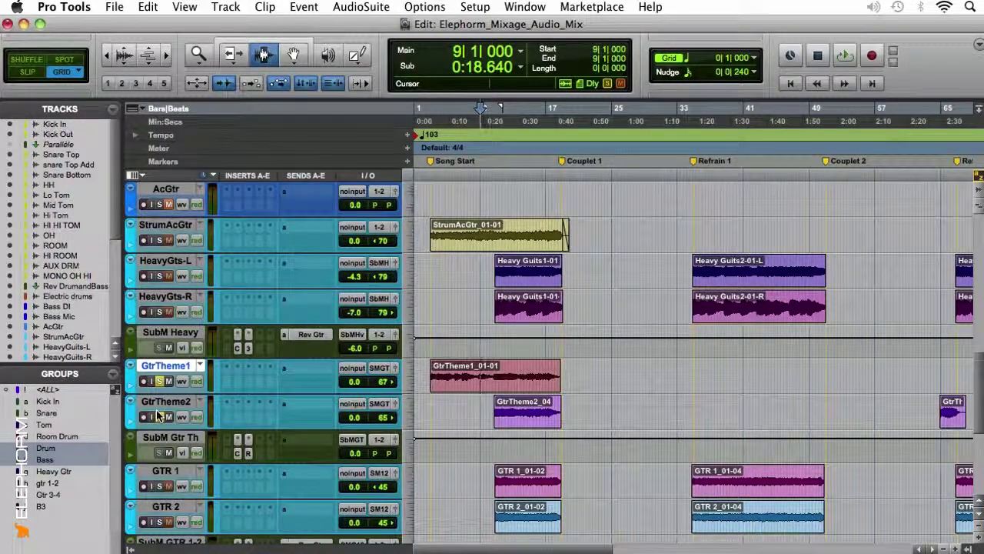
{"action": "left_click", "coordinate": [293, 440]}
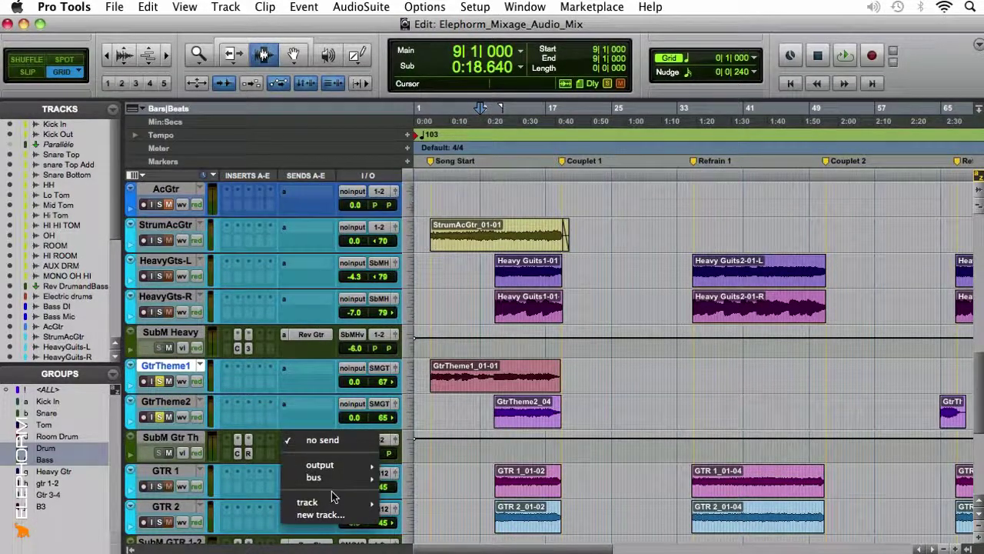
{"action": "mouse_move", "coordinate": [331, 479]}
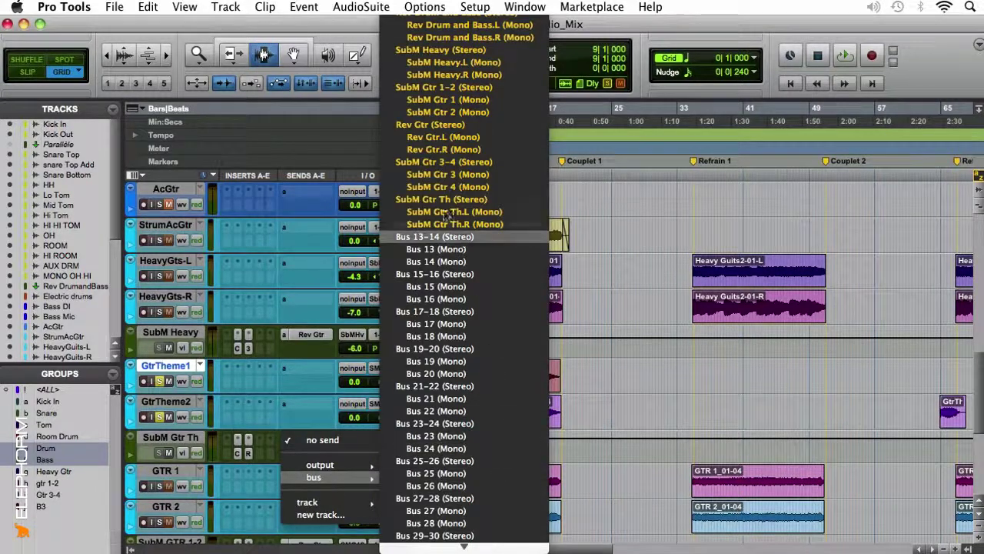
{"action": "left_click", "coordinate": [413, 127]}
During playback from 9|1|000, set the Rev Gtr send level to -13.9 and its pans to -41 and 85, and close the send window.
{"action": "key", "text": "space"}
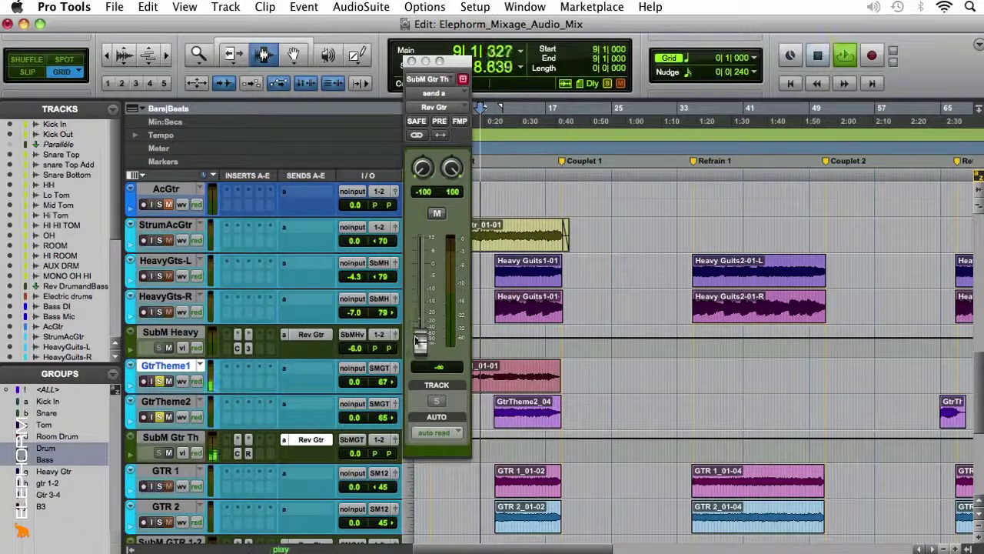
{"action": "left_click_drag", "start_coordinate": [419, 342], "coordinate": [419, 302]}
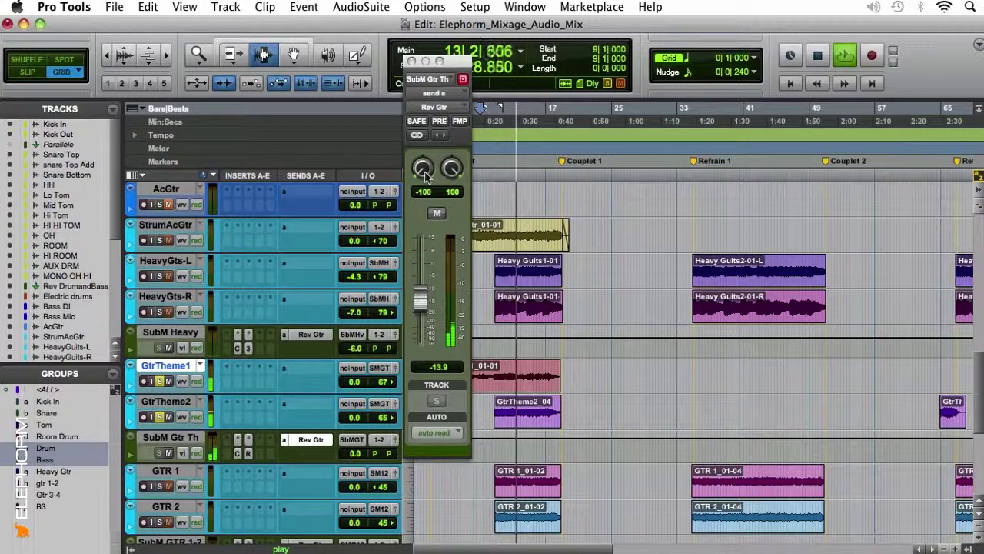
{"action": "left_click_drag", "start_coordinate": [424, 175], "coordinate": [423, 141]}
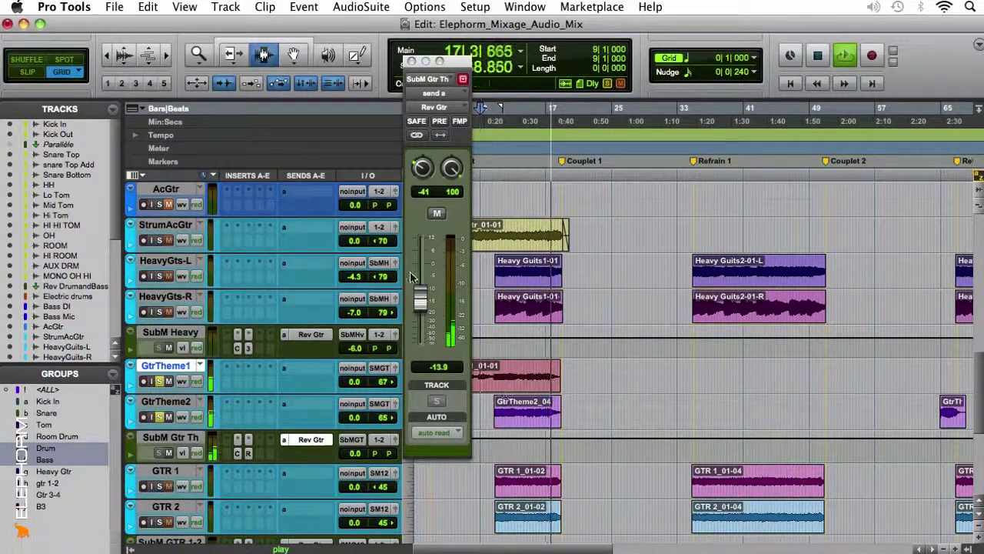
{"action": "key", "text": "space"}
{"action": "key", "text": "space"}
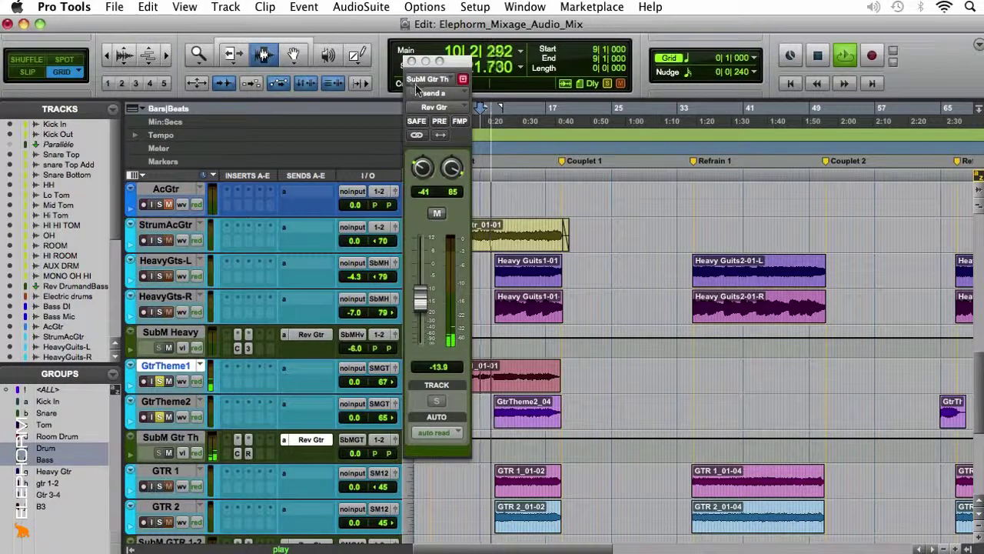
{"action": "left_click", "coordinate": [412, 61]}
{"action": "key", "text": "space"}
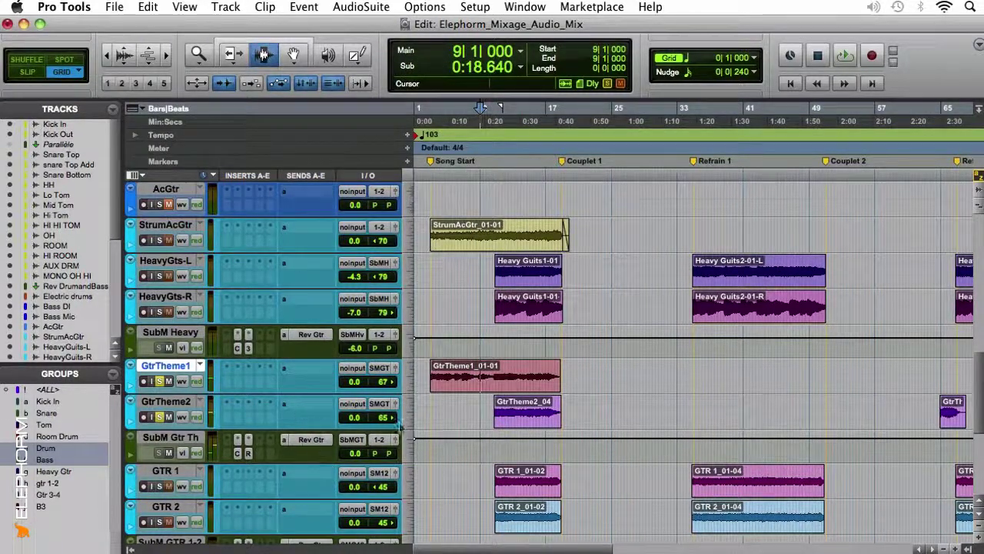
Open the RVerb on the Rev Gtr track to review its settings, and close it.
{"action": "scroll", "coordinate": [421, 422], "scroll_direction": "down", "scroll_amount": 4}
{"action": "scroll", "coordinate": [266, 410], "scroll_direction": "down", "scroll_amount": 2}
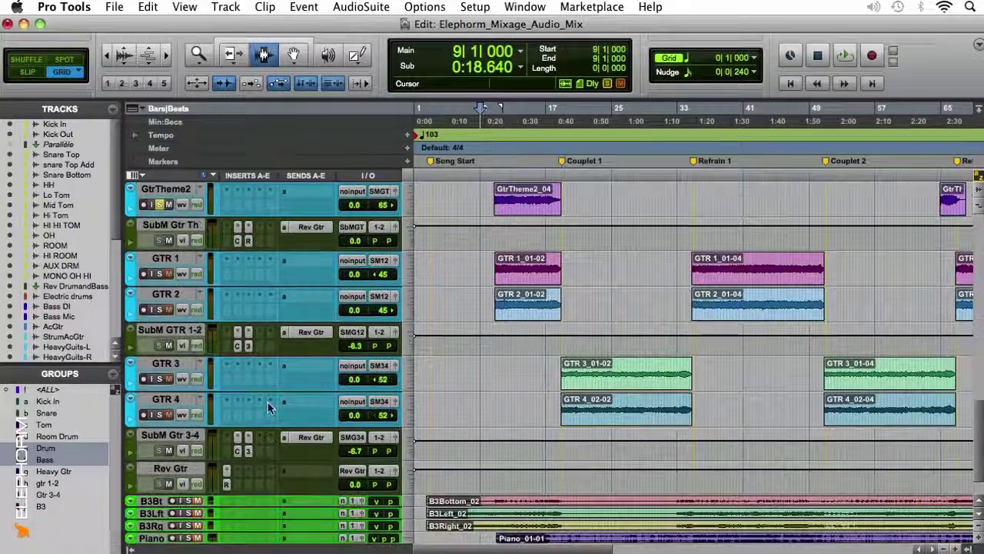
{"action": "left_click", "coordinate": [225, 486]}
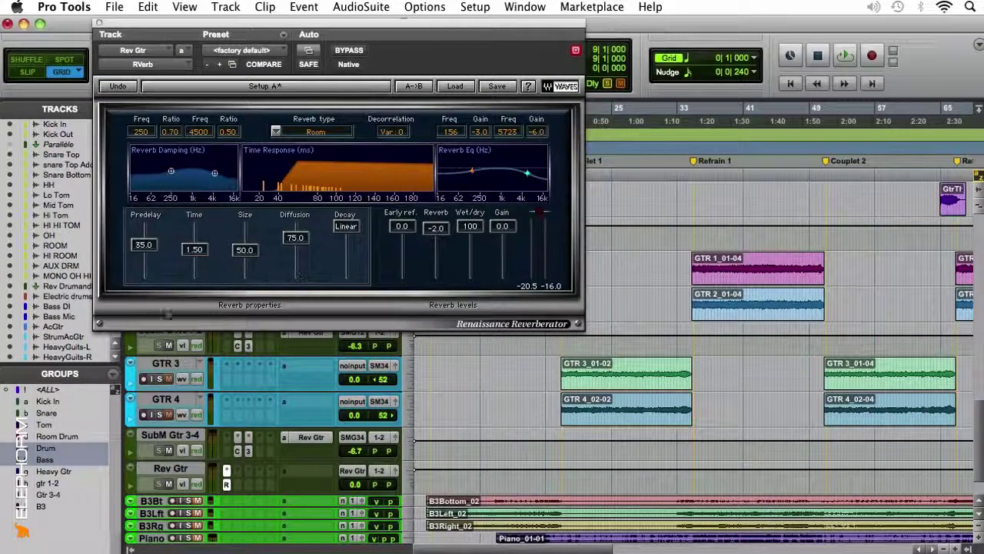
{"action": "left_click", "coordinate": [99, 25]}
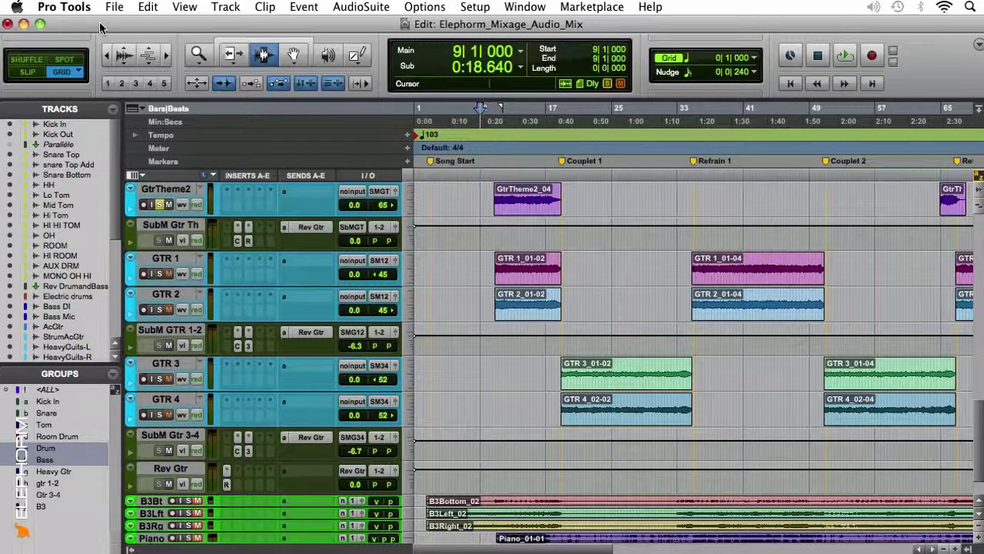
Clear the solos on GtrTheme1 and GtrTheme2 and play the full mix from 2|3|000.
{"action": "scroll", "coordinate": [160, 275], "scroll_direction": "up", "scroll_amount": 3}
{"action": "left_click", "coordinate": [163, 262]}
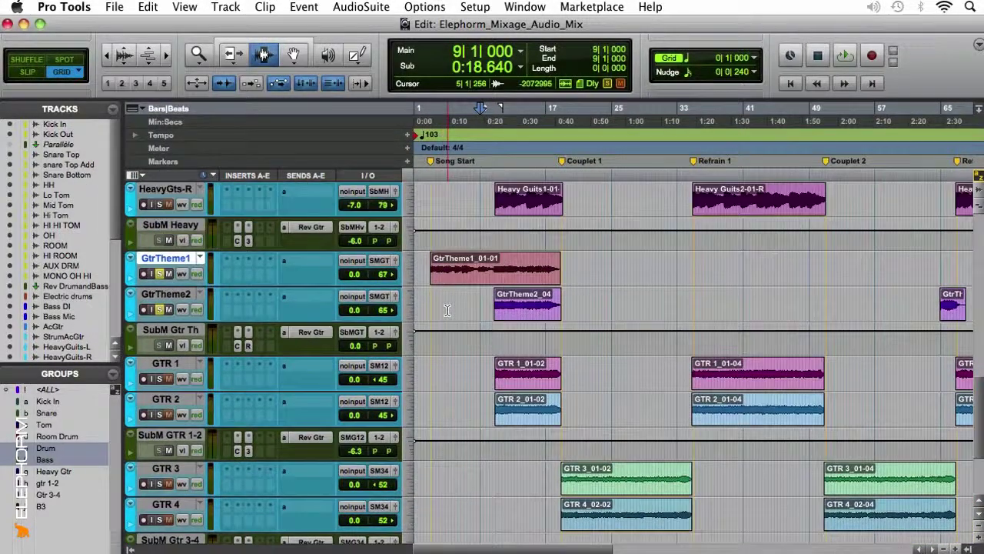
{"action": "left_click", "coordinate": [159, 273], "text": "alt"}
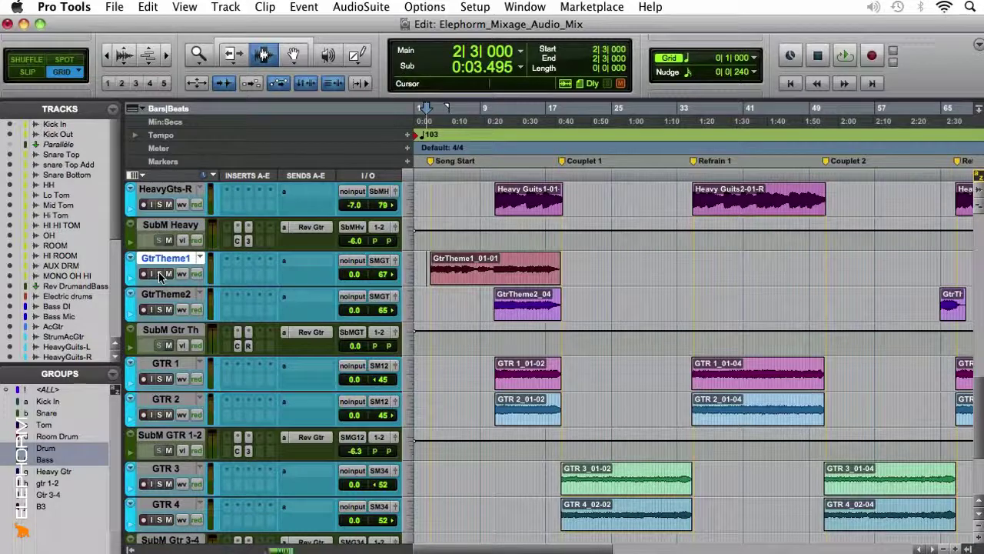
{"action": "scroll", "coordinate": [537, 358], "scroll_direction": "up", "scroll_amount": 3}
{"action": "key", "text": "space"}
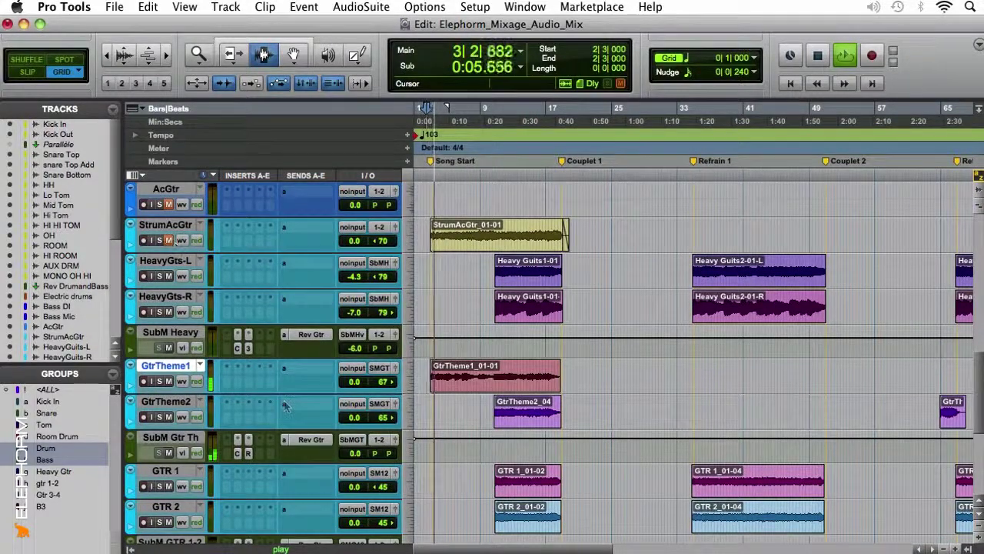
{"action": "scroll", "coordinate": [284, 405], "scroll_direction": "down", "scroll_amount": 6}
{"action": "scroll", "coordinate": [283, 400], "scroll_direction": "up", "scroll_amount": 5}
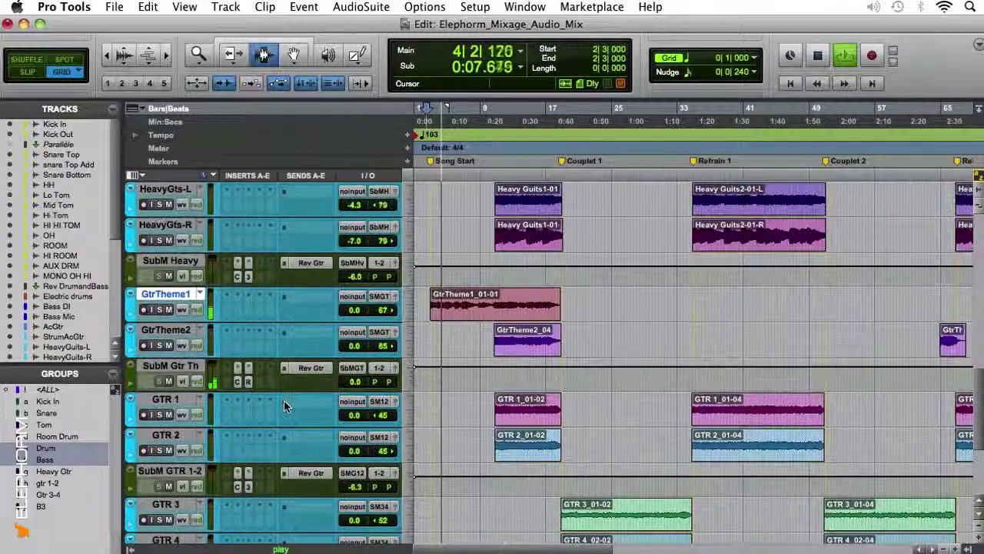
Play the full mix from 10|1|000 and check how the theme guitars sit against the other tracks.
{"action": "left_click", "coordinate": [488, 342]}
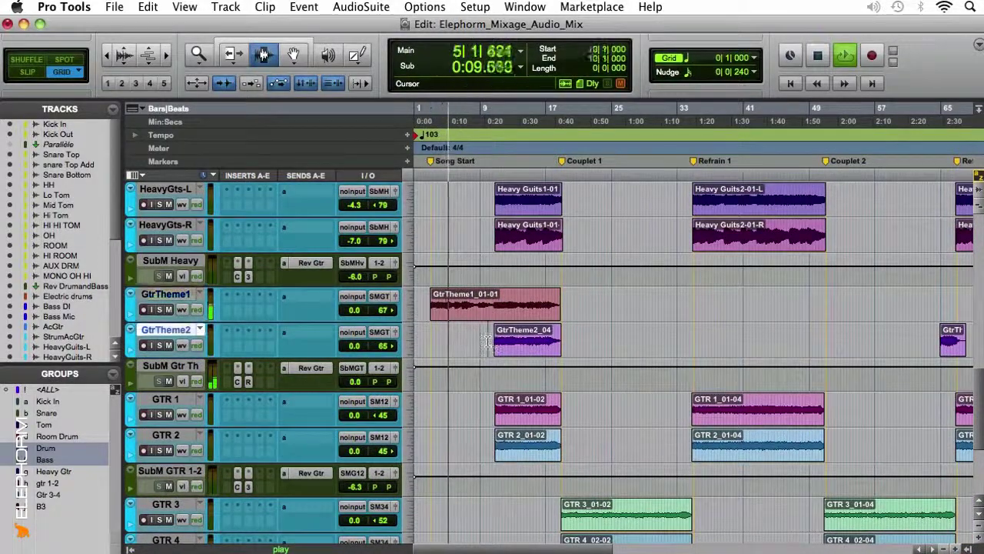
{"action": "scroll", "coordinate": [488, 341], "scroll_direction": "up", "scroll_amount": 4}
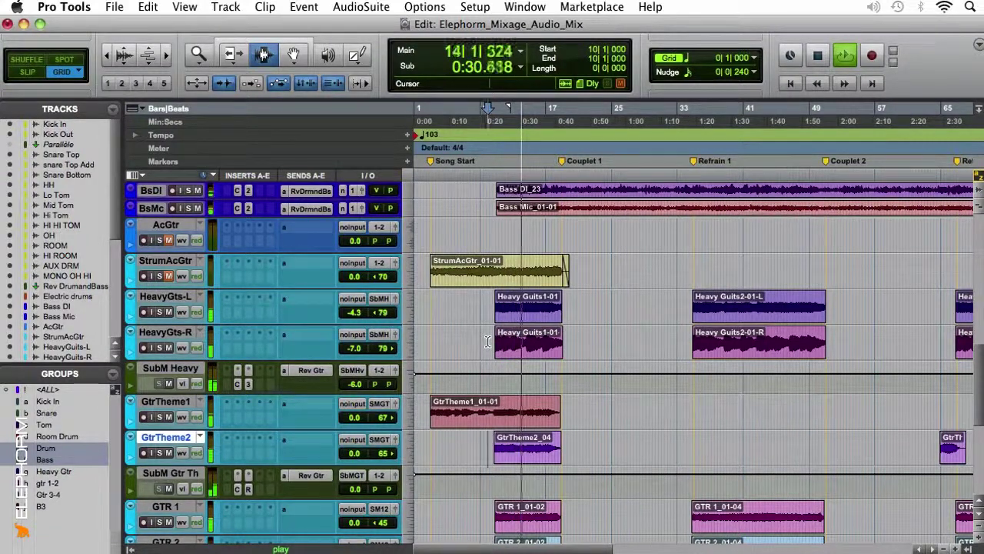
{"action": "scroll", "coordinate": [488, 341], "scroll_direction": "down", "scroll_amount": 8}
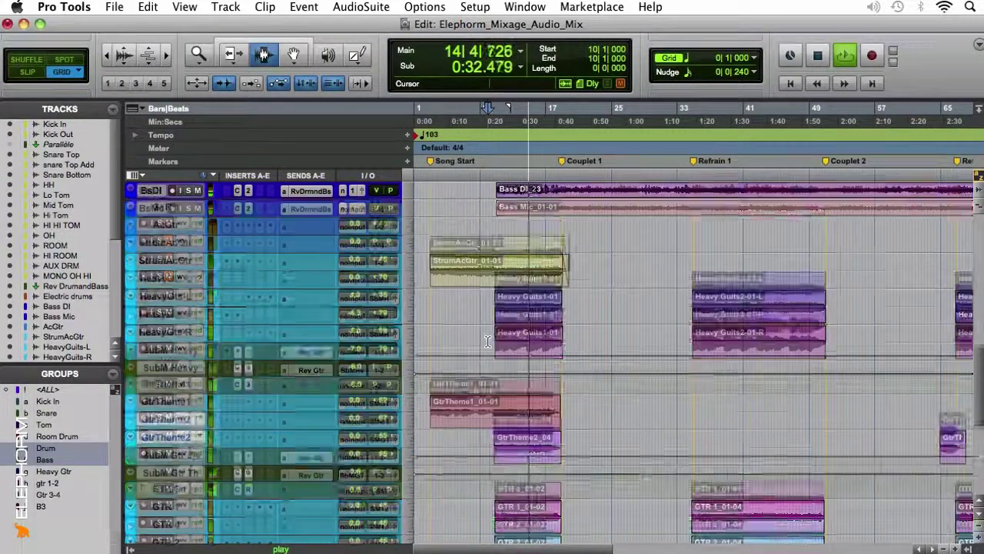
{"action": "scroll", "coordinate": [487, 341], "scroll_direction": "up", "scroll_amount": 10}
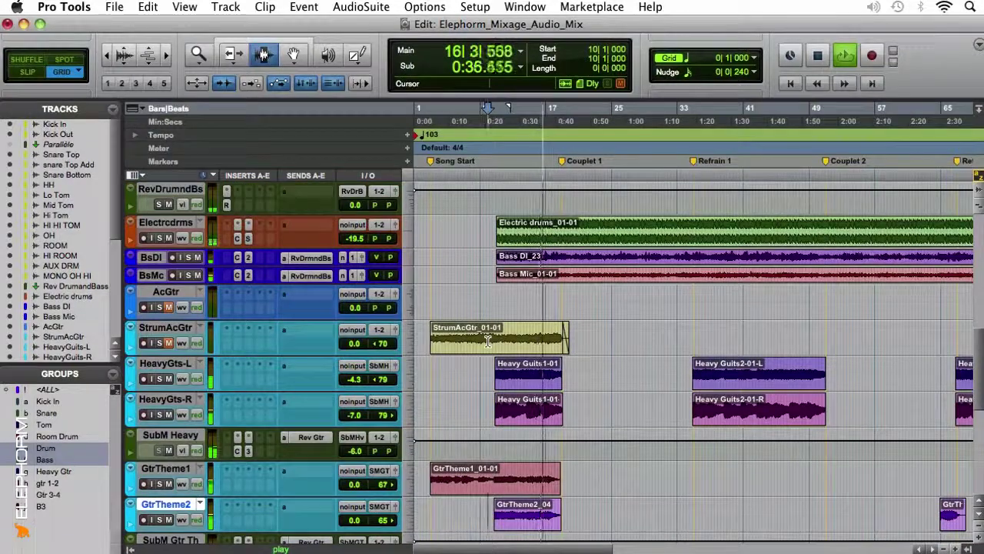
{"action": "scroll", "coordinate": [487, 341], "scroll_direction": "down", "scroll_amount": 6}
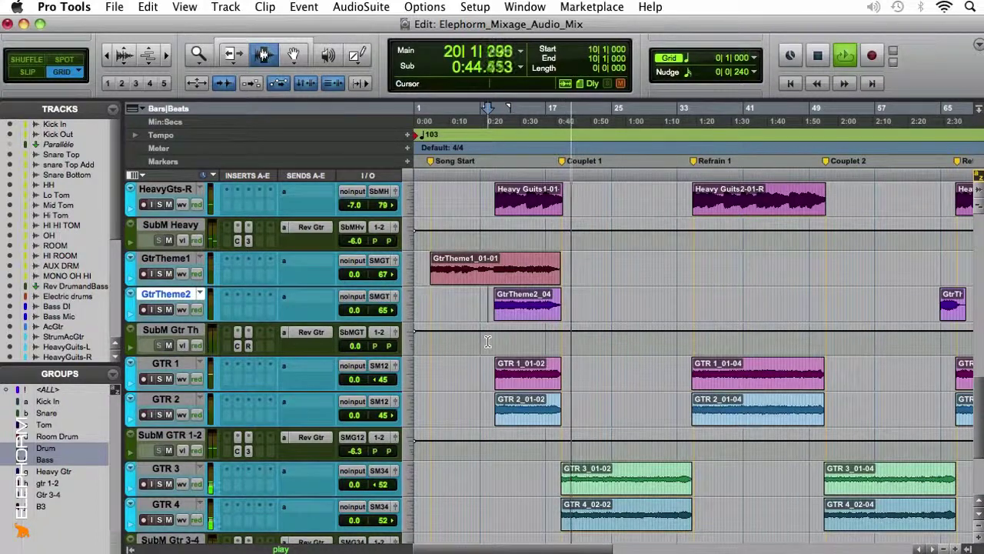
{"action": "key", "text": "space"}
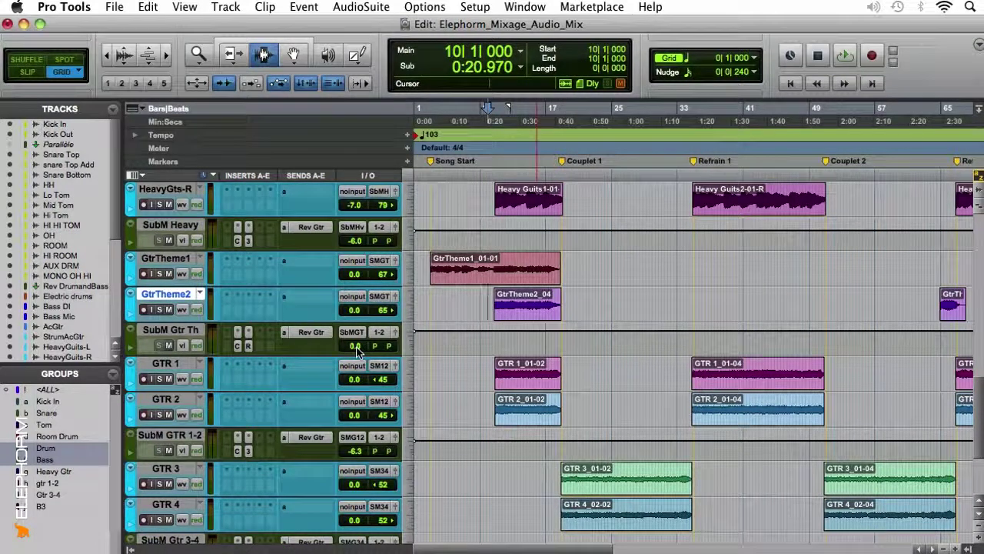
While playing from 10|3|000, set SubM Gtr Th's volume to -0.5, and review its Channel Strip EQ.
{"action": "left_click", "coordinate": [492, 304]}
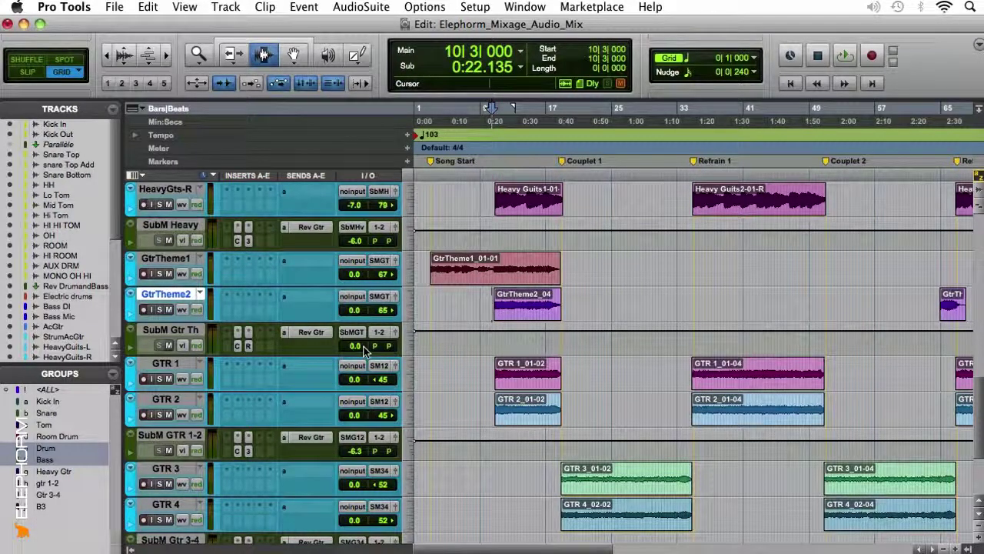
{"action": "key", "text": "space"}
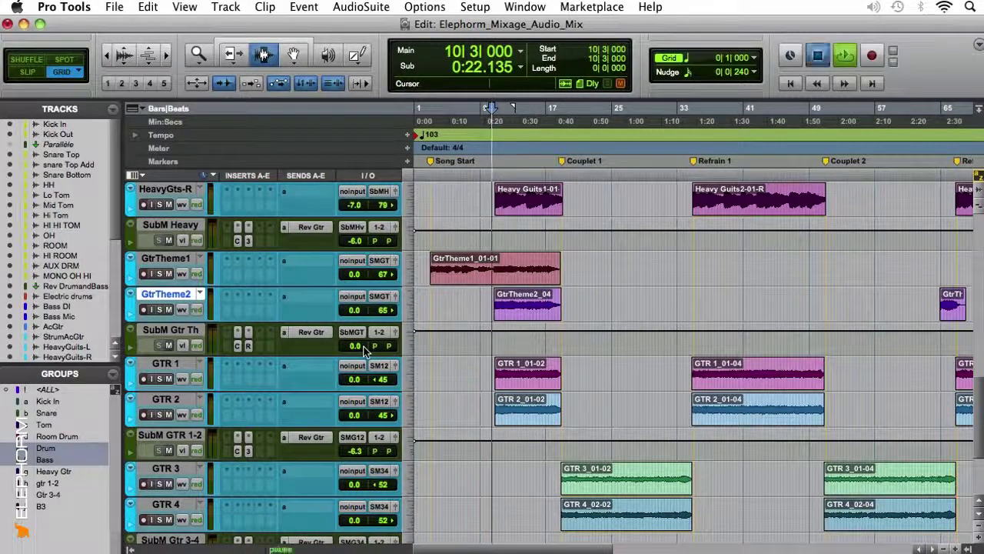
{"action": "left_click", "coordinate": [355, 348]}
{"action": "left_click_drag", "start_coordinate": [354, 347], "coordinate": [354, 350]}
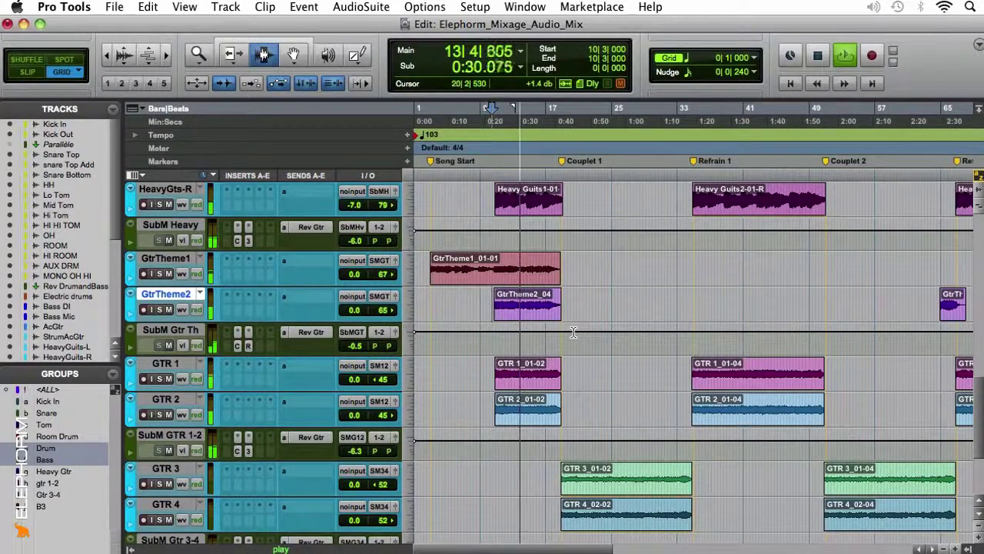
{"action": "key", "text": "space"}
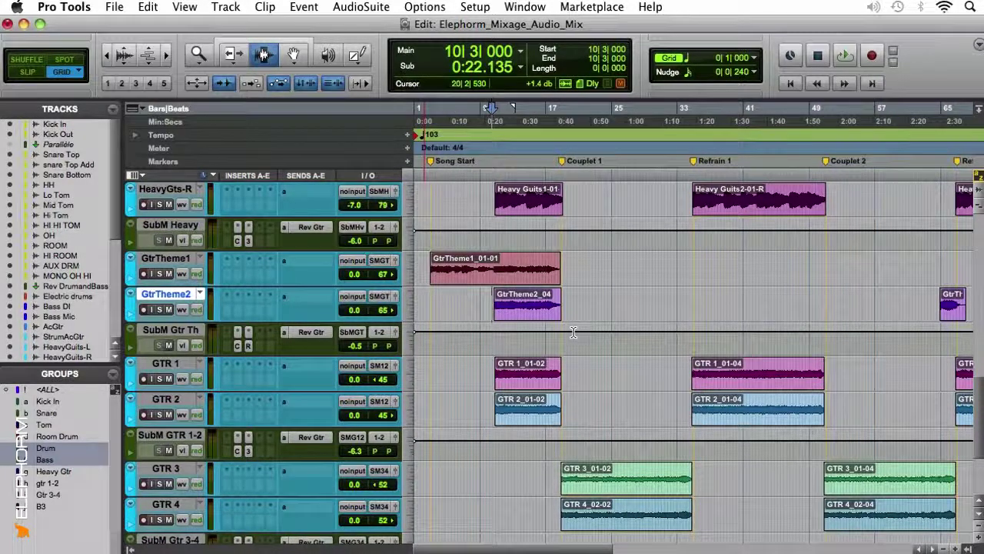
{"action": "left_click", "coordinate": [222, 353]}
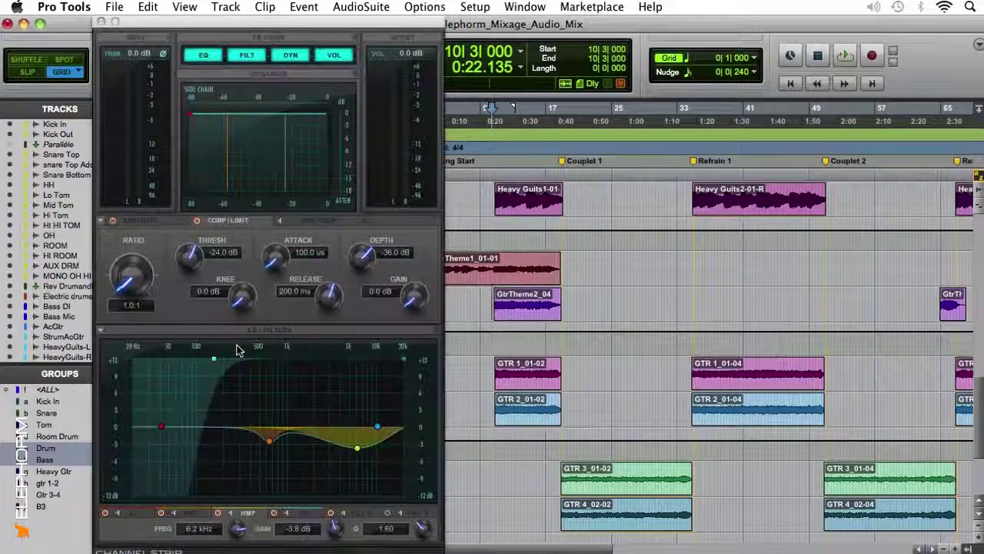
{"action": "left_click", "coordinate": [102, 23]}
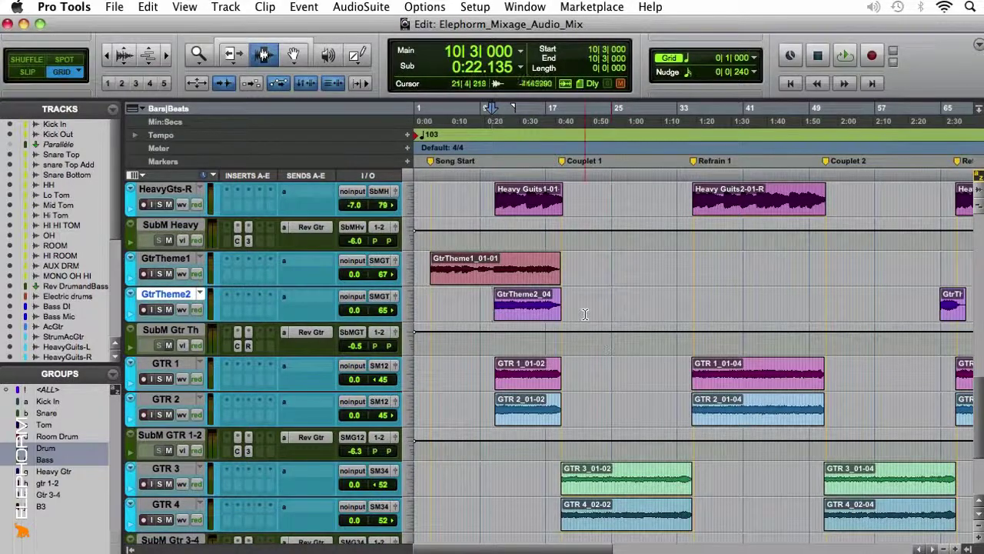
Select the StrumAcGtr_01-01 clip, solo the StrumAcGtr track, and start playback.
{"action": "scroll", "coordinate": [585, 314], "scroll_direction": "down", "scroll_amount": 1}
{"action": "scroll", "coordinate": [584, 314], "scroll_direction": "up", "scroll_amount": 2}
{"action": "scroll", "coordinate": [584, 313], "scroll_direction": "up", "scroll_amount": 1}
{"action": "left_click_drag", "start_coordinate": [433, 202], "coordinate": [477, 204]}
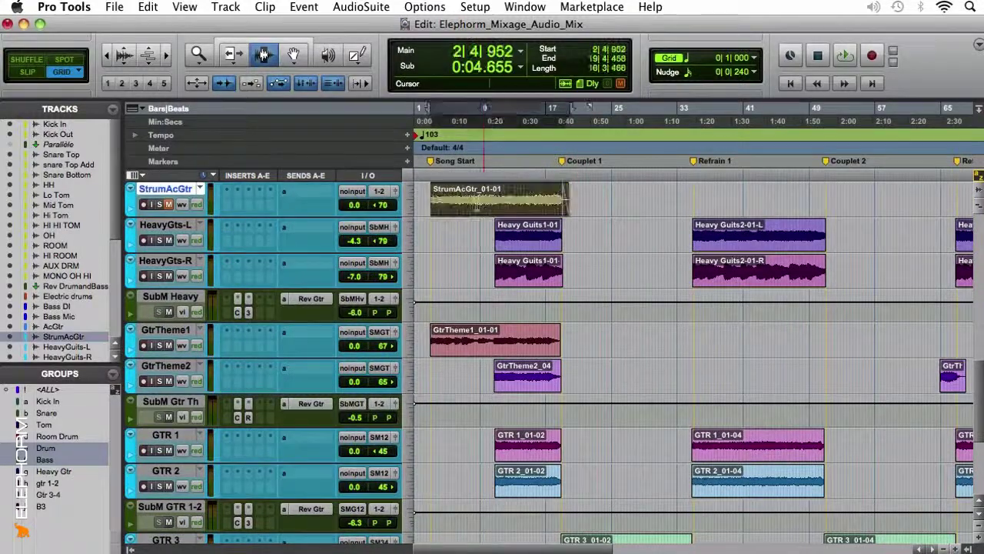
{"action": "left_click", "coordinate": [159, 204]}
{"action": "key", "text": "space"}
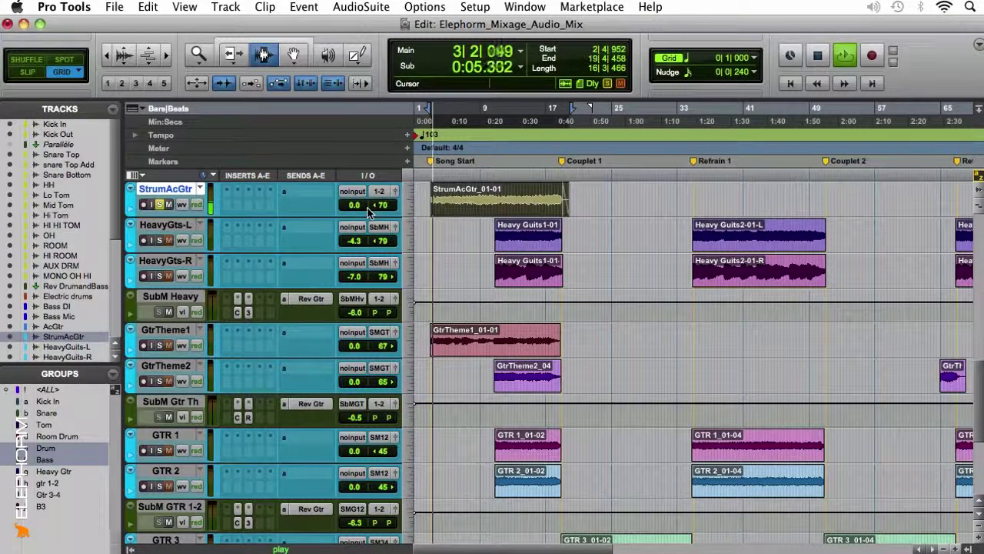
Insert a mono Channel Strip EQ on StrumAcGtr and set its high-pass filter to 141.5 Hz.
{"action": "left_click", "coordinate": [237, 195]}
{"action": "mouse_move", "coordinate": [277, 254]}
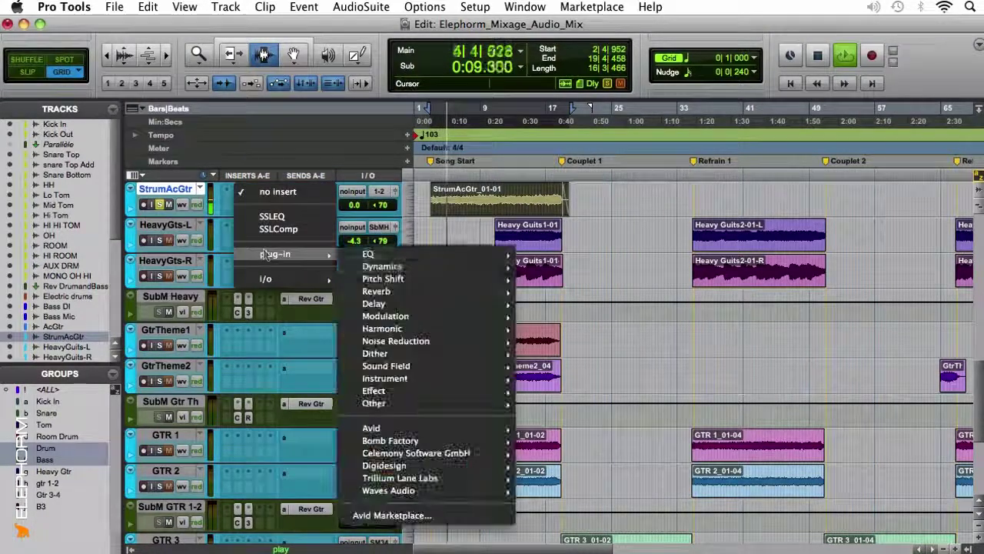
{"action": "mouse_move", "coordinate": [382, 266]}
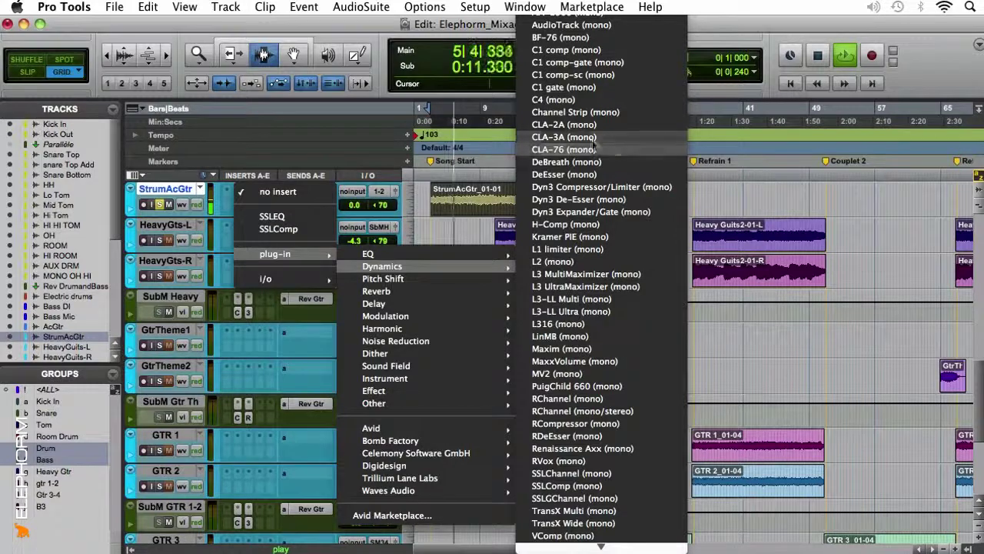
{"action": "mouse_move", "coordinate": [493, 268]}
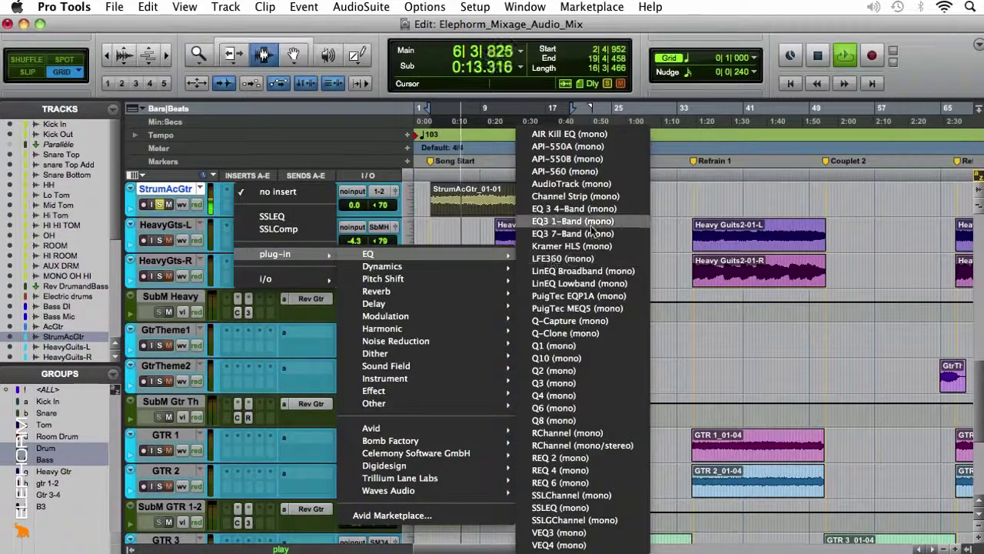
{"action": "left_click", "coordinate": [561, 193]}
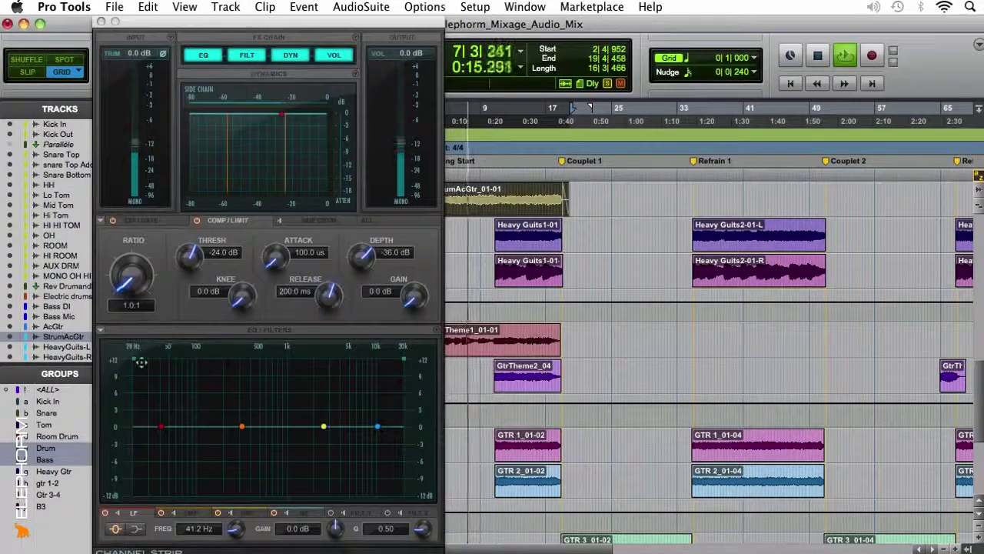
{"action": "left_click_drag", "start_coordinate": [165, 363], "coordinate": [209, 361]}
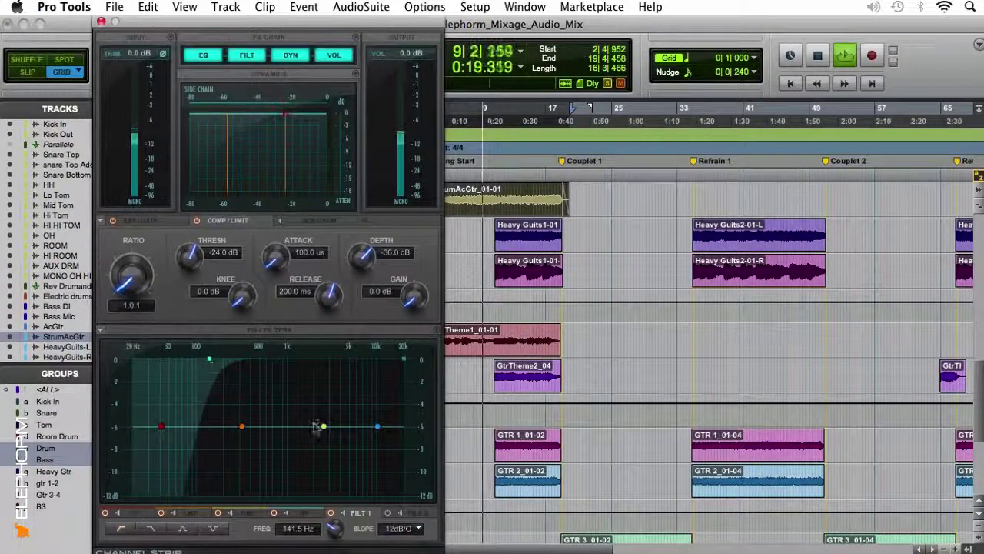
Cut StrumAcGtr's HMF band by 3.0 dB at 2.0 kHz with a Q of 2.98, auditioning it during playback.
{"action": "left_click_drag", "start_coordinate": [324, 427], "coordinate": [294, 445]}
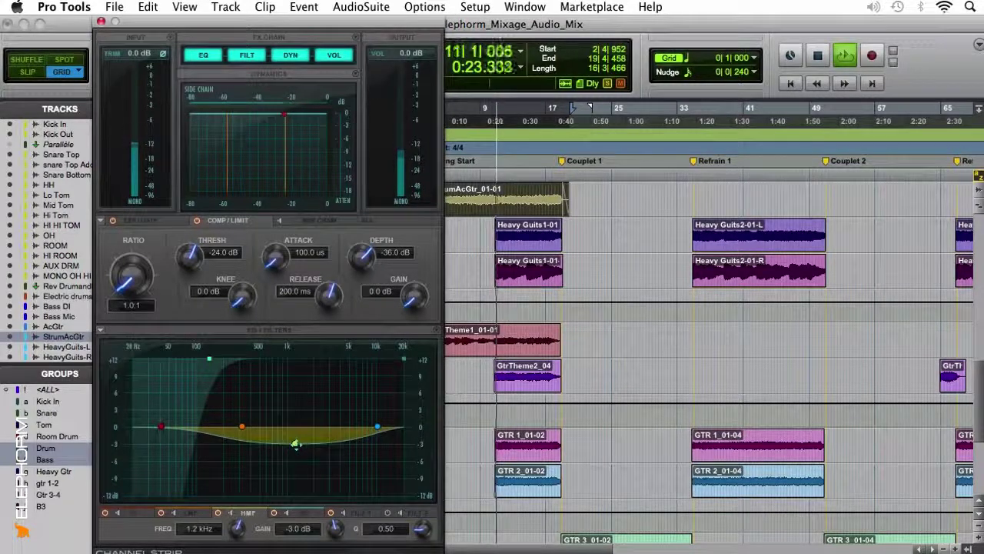
{"action": "left_click_drag", "start_coordinate": [426, 536], "coordinate": [426, 516]}
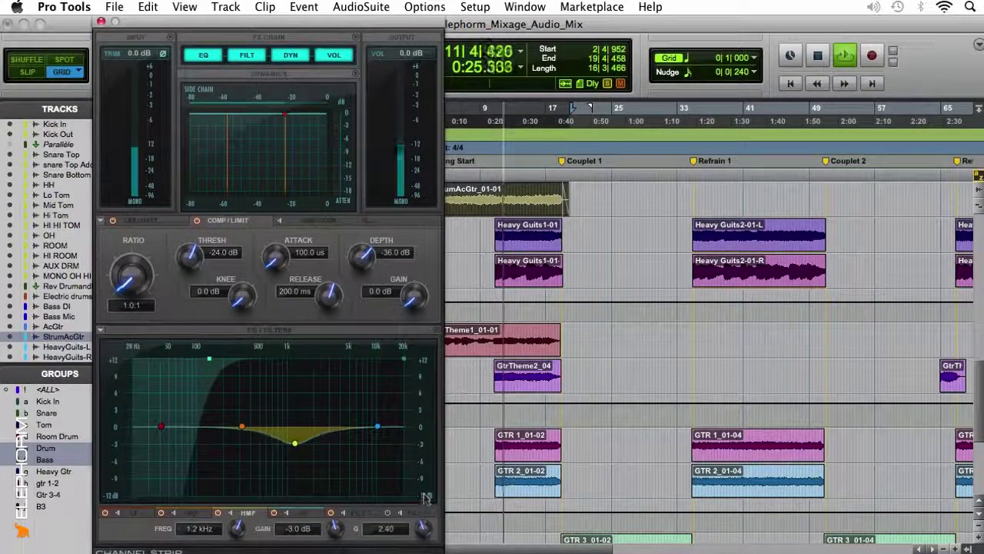
{"action": "left_click_drag", "start_coordinate": [295, 443], "coordinate": [314, 429]}
{"action": "key", "text": "space"}
{"action": "left_click", "coordinate": [231, 514]}
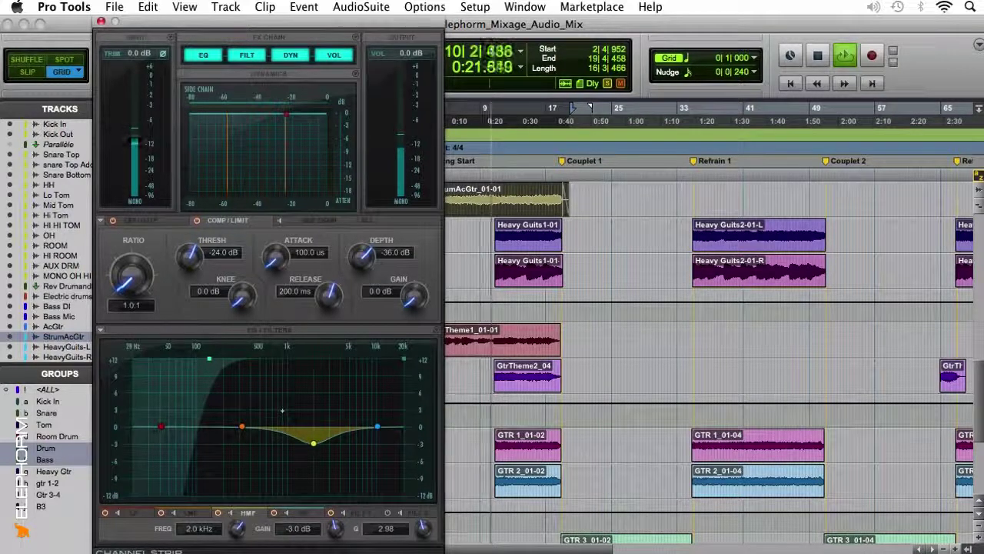
{"action": "key", "text": "space"}
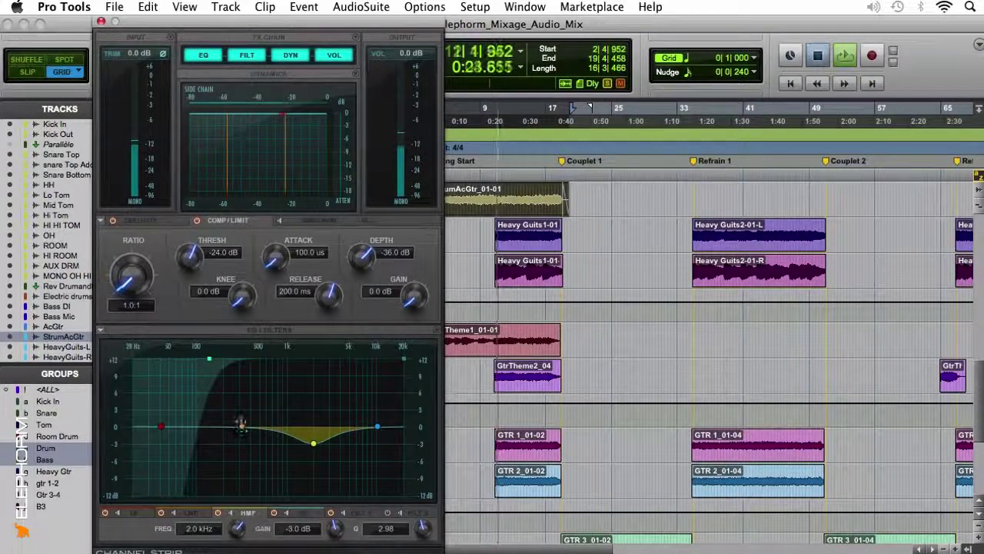
Set the LMF band to 212.5 Hz, -2.6 dB and Q 3.60 while listening, and compare it with the band switched off.
{"action": "left_click_drag", "start_coordinate": [241, 426], "coordinate": [227, 440]}
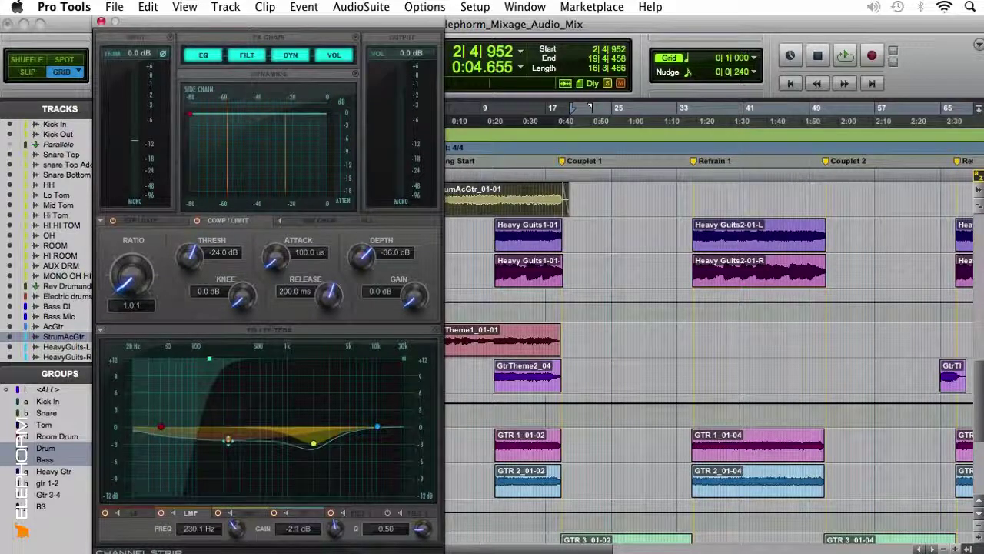
{"action": "left_click", "coordinate": [173, 513]}
{"action": "left_click_drag", "start_coordinate": [428, 534], "coordinate": [428, 512]}
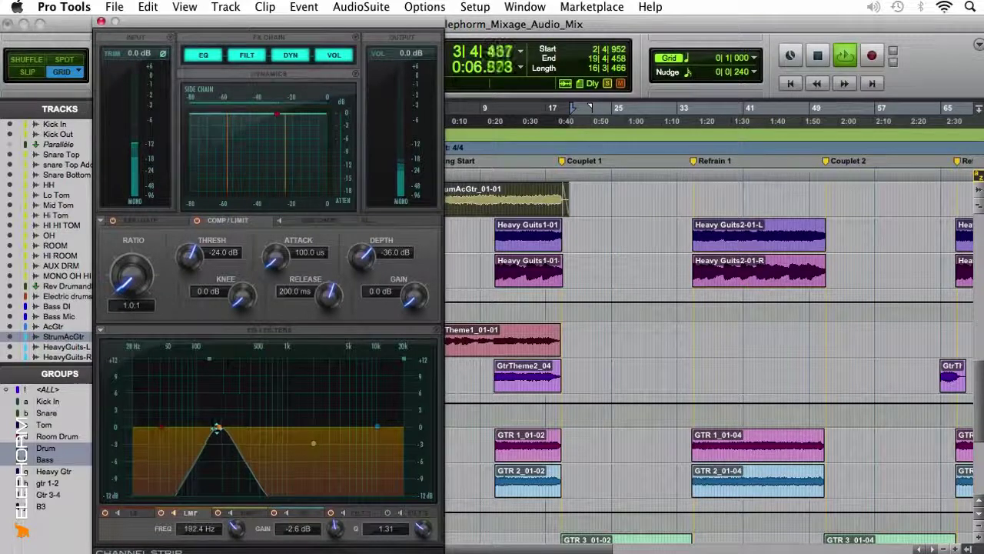
{"action": "mouse_move", "coordinate": [216, 430]}
{"action": "left_mouse_down"}
{"action": "mouse_move", "coordinate": [234, 431]}
{"action": "mouse_move", "coordinate": [222, 432]}
{"action": "left_mouse_up"}
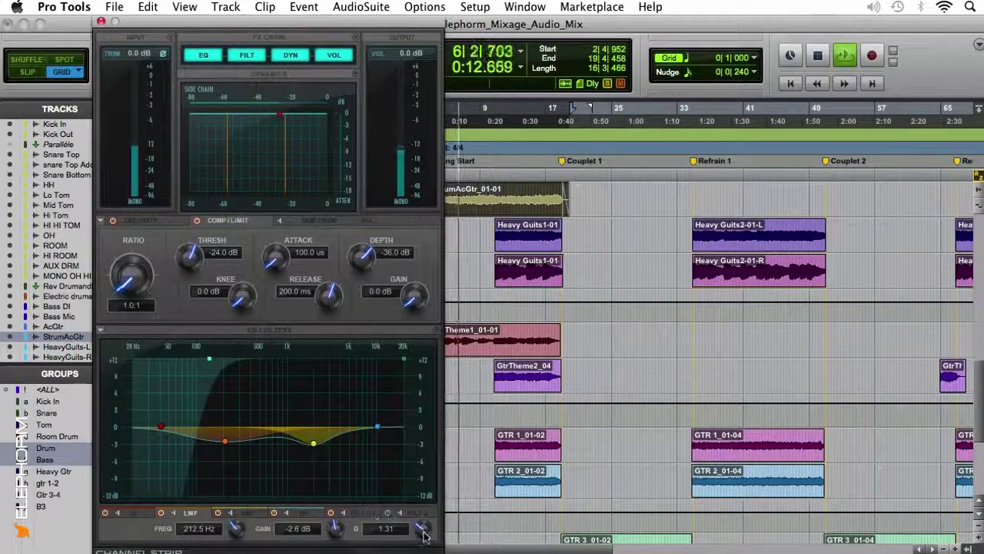
{"action": "left_click_drag", "start_coordinate": [425, 532], "coordinate": [426, 517]}
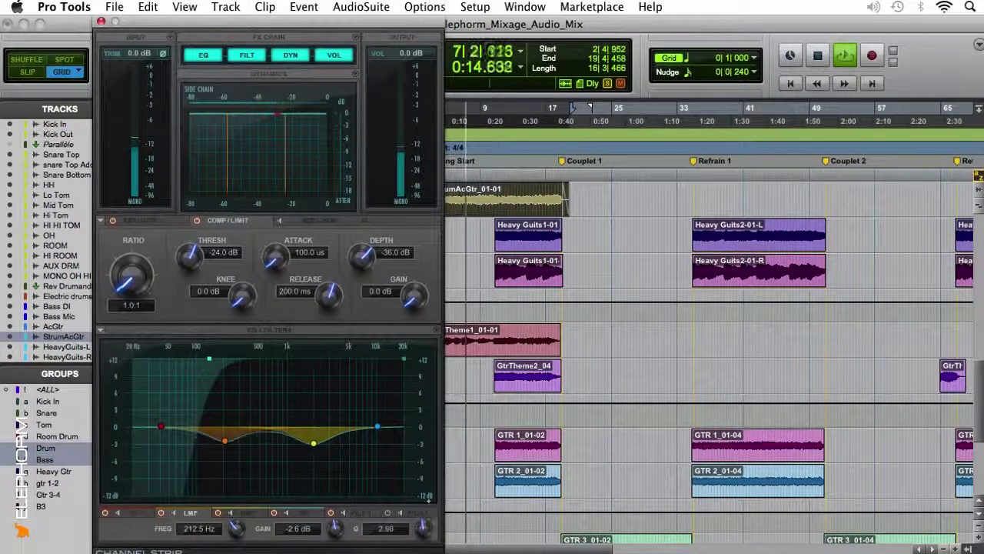
{"action": "left_click", "coordinate": [161, 513]}
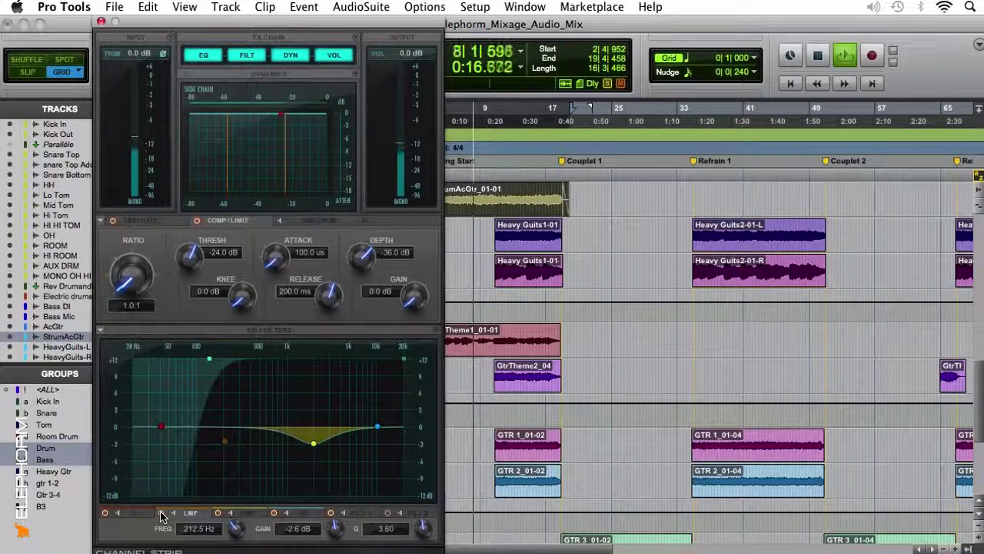
{"action": "left_click", "coordinate": [161, 513]}
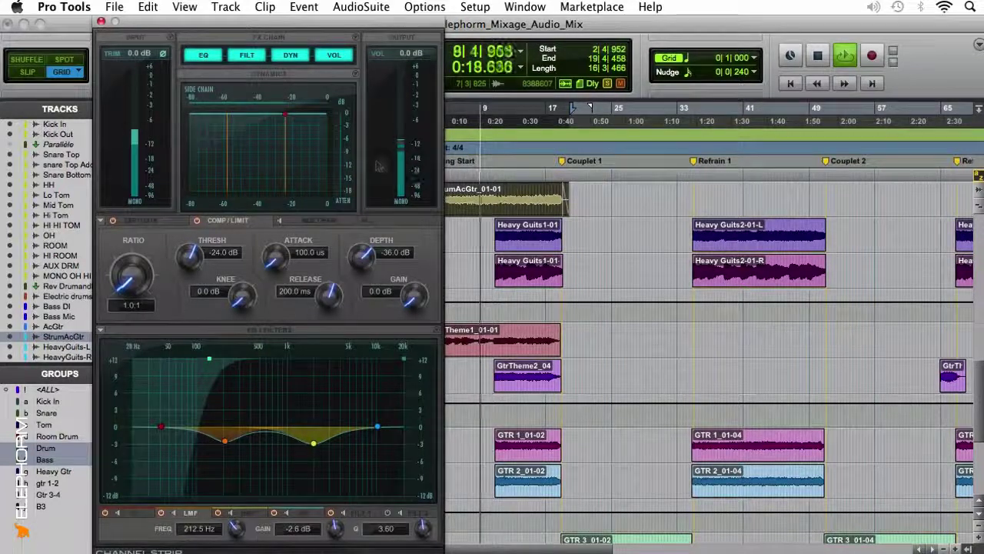
Compare StrumAcGtr with the EQ and filters bypassed and re-enabled during playback from 8|4|000, and close the Channel Strip.
{"action": "left_click", "coordinate": [206, 60]}
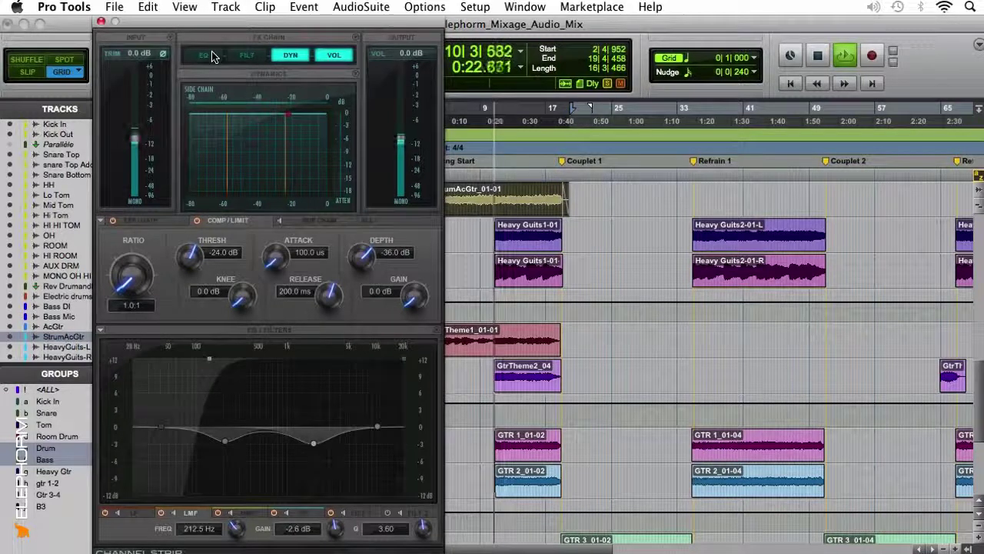
{"action": "key", "text": "space"}
{"action": "key", "text": "space"}
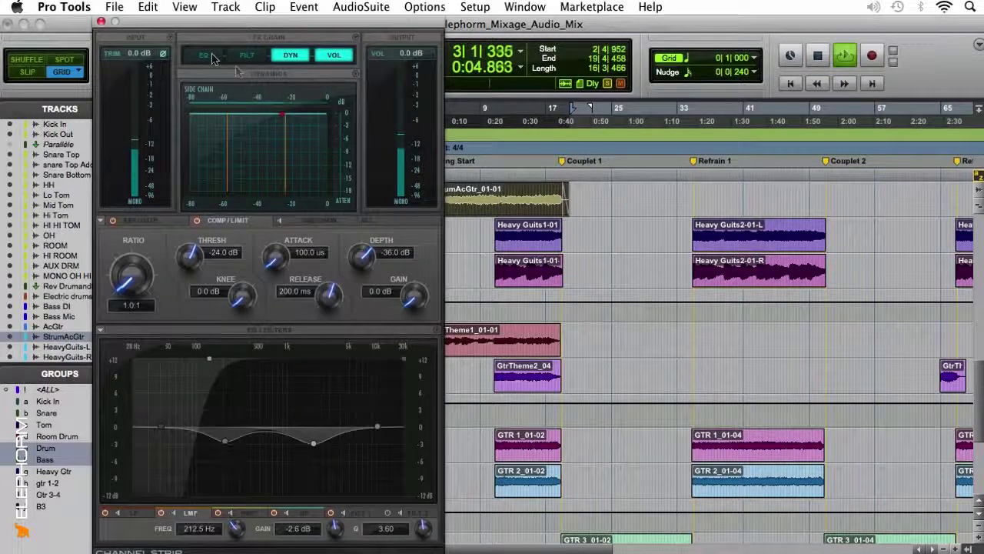
{"action": "left_click", "coordinate": [477, 211]}
{"action": "key", "text": "space"}
{"action": "key", "text": "space"}
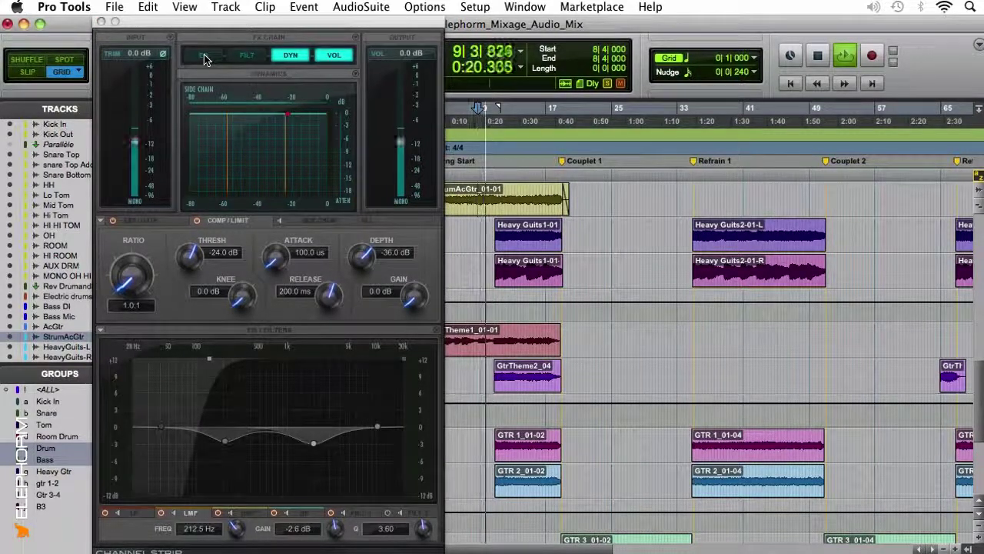
{"action": "left_click", "coordinate": [204, 57]}
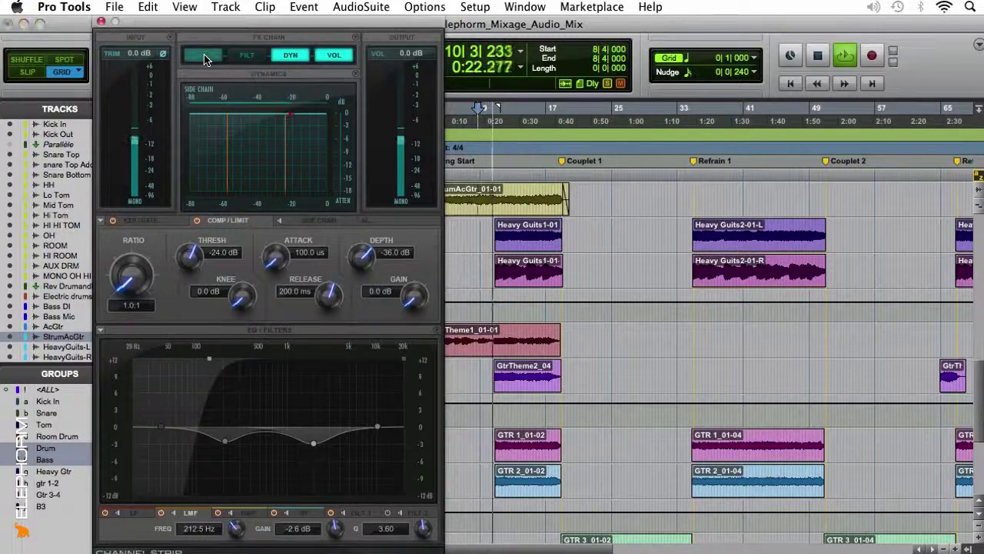
{"action": "left_click", "coordinate": [238, 56]}
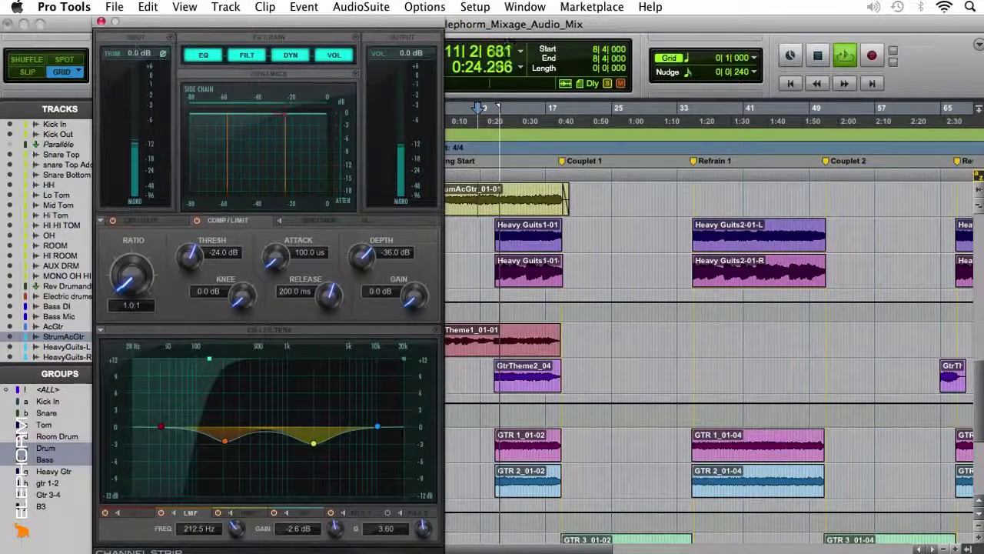
{"action": "key", "text": "space"}
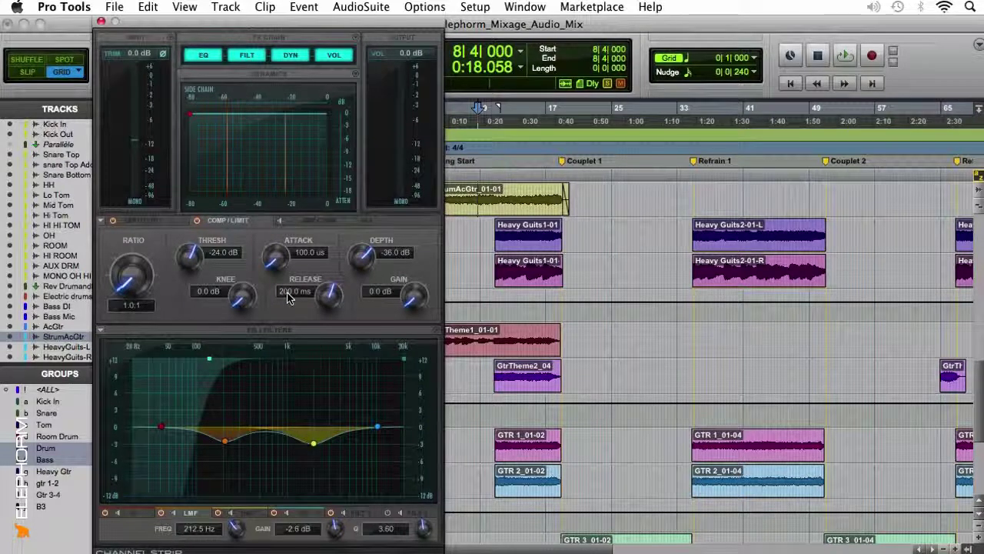
{"action": "left_click", "coordinate": [101, 22]}
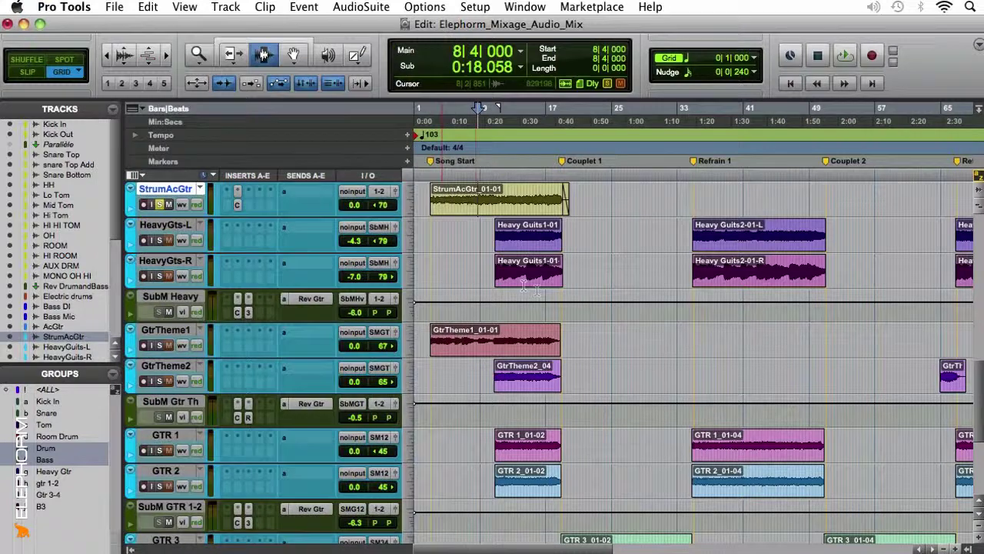
Examine where the Bass DI and Bass Mic clips enter relative to the StrumAcGtr_01-01 clip.
{"action": "left_click", "coordinate": [500, 202]}
{"action": "scroll", "coordinate": [579, 187], "scroll_direction": "up", "scroll_amount": 3}
{"action": "scroll", "coordinate": [580, 187], "scroll_direction": "up", "scroll_amount": 2}
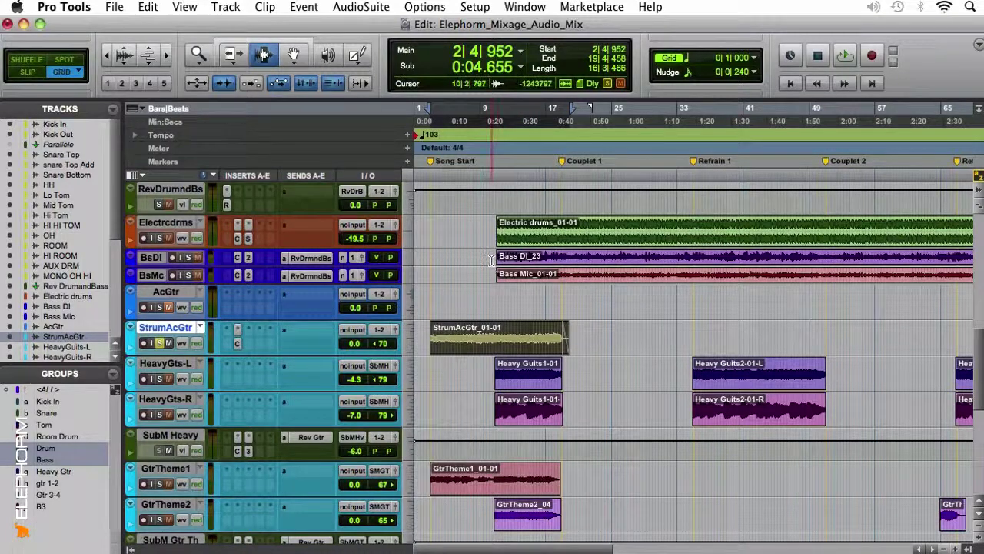
{"action": "left_click_drag", "start_coordinate": [490, 260], "coordinate": [504, 265]}
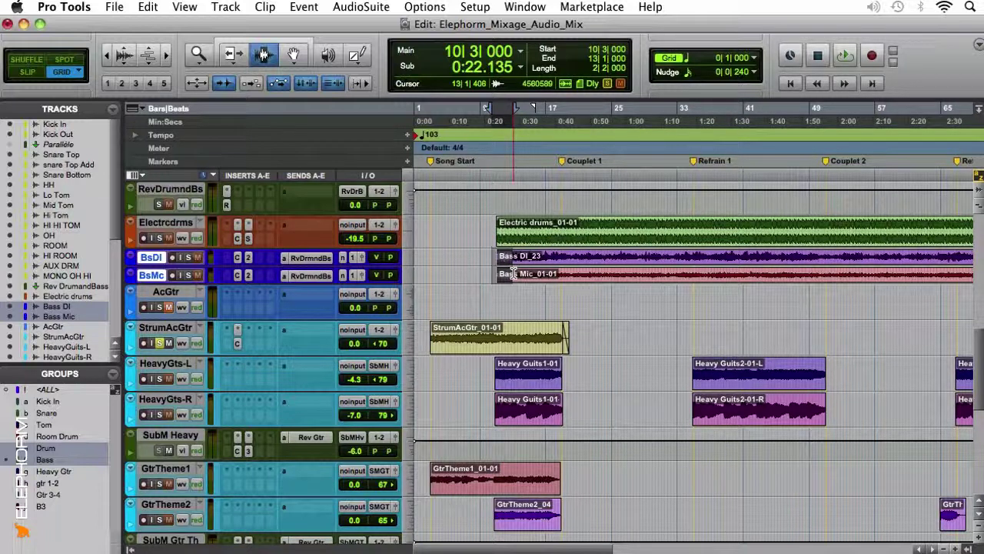
{"action": "scroll", "coordinate": [564, 333], "scroll_direction": "down", "scroll_amount": 4}
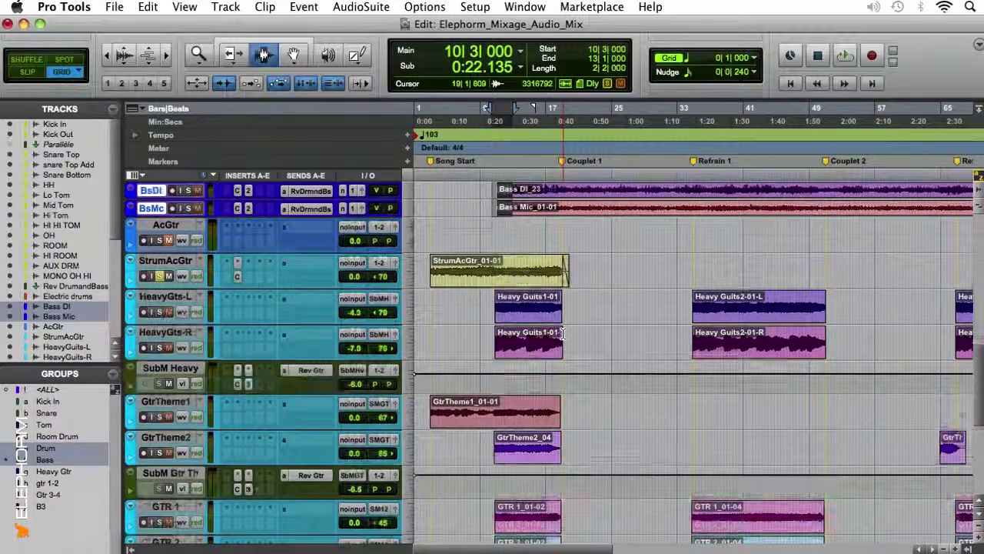
Insert a Renaissance Compressor on StrumAcGtr after the Channel Strip.
{"action": "left_click", "coordinate": [249, 246]}
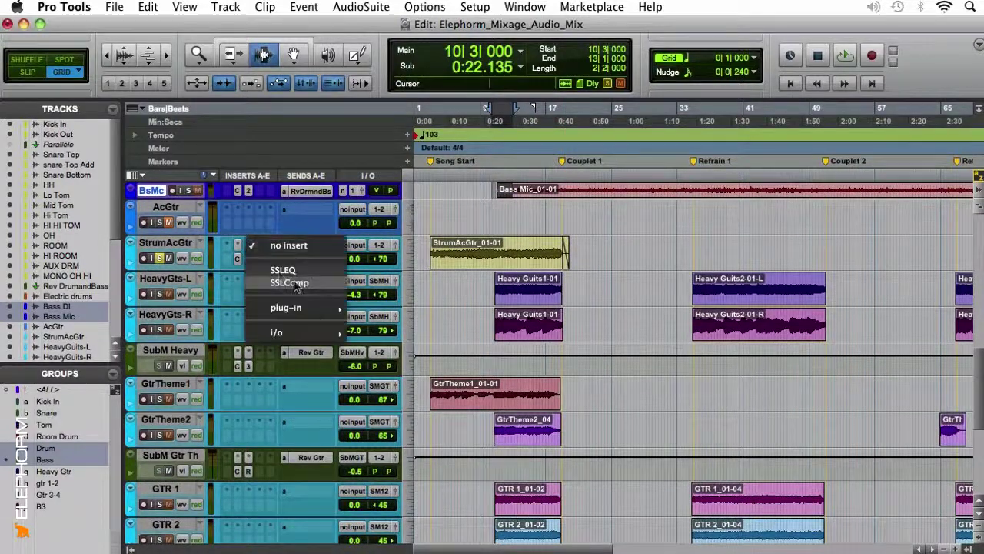
{"action": "mouse_move", "coordinate": [308, 308]}
{"action": "mouse_move", "coordinate": [496, 293]}
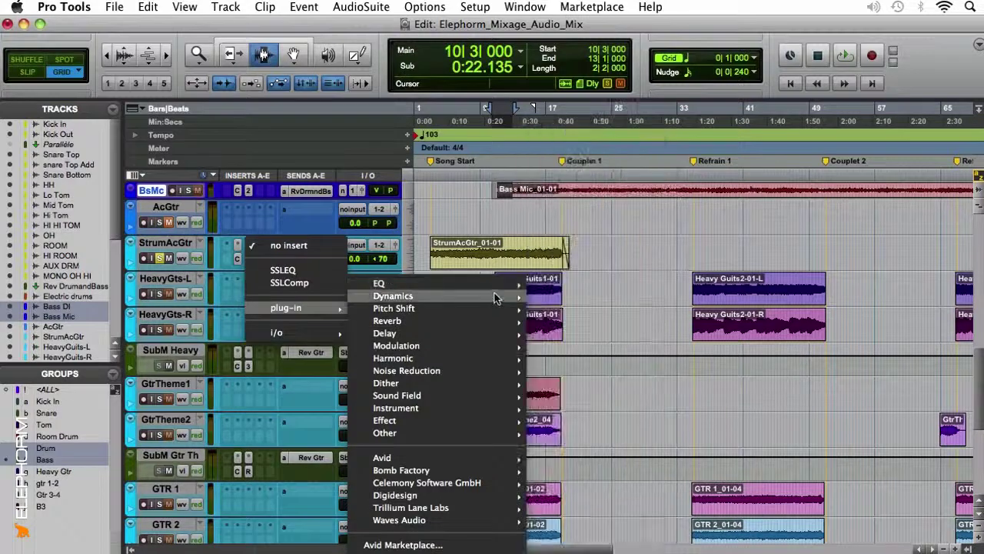
{"action": "left_click", "coordinate": [573, 424]}
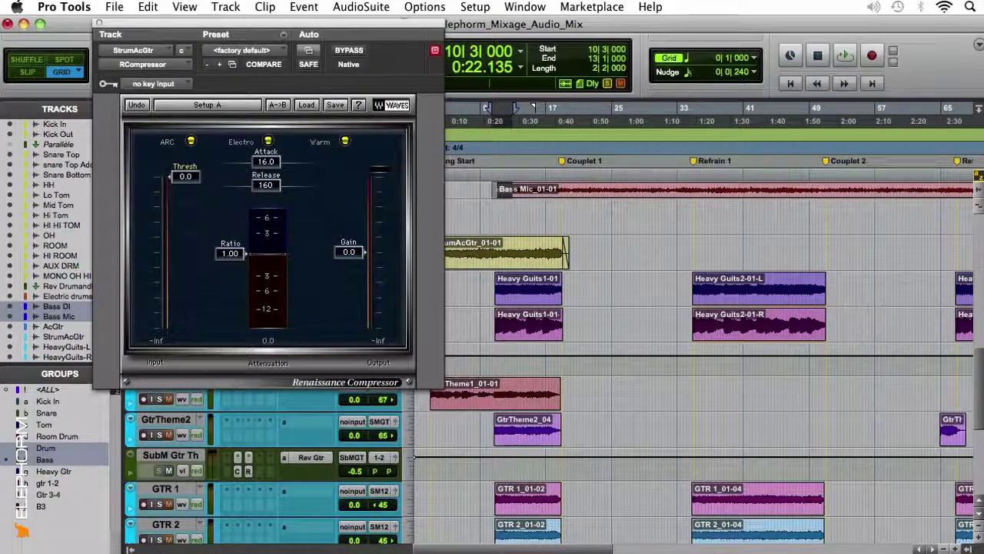
While playing the StrumAcGtr_01-01 clip, set the compressor to threshold -18.5, ratio 2.69, release 14.3 and attack 35.5.
{"action": "double_click", "coordinate": [495, 251]}
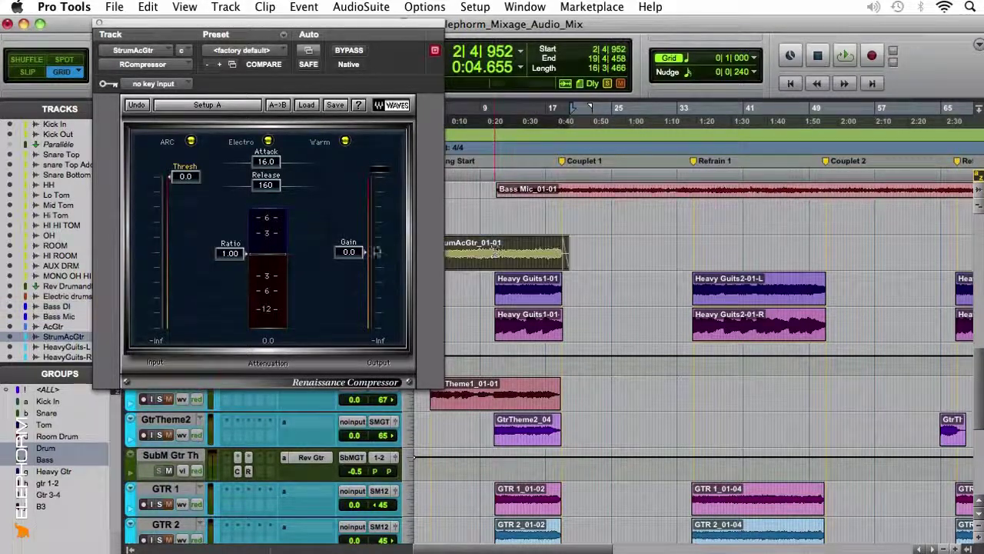
{"action": "key", "text": "space"}
{"action": "left_click_drag", "start_coordinate": [190, 182], "coordinate": [231, 273]}
{"action": "left_click_drag", "start_coordinate": [184, 244], "coordinate": [185, 222]}
{"action": "left_click_drag", "start_coordinate": [275, 190], "coordinate": [243, 190]}
{"action": "left_click_drag", "start_coordinate": [266, 162], "coordinate": [278, 169]}
{"action": "key", "text": "space"}
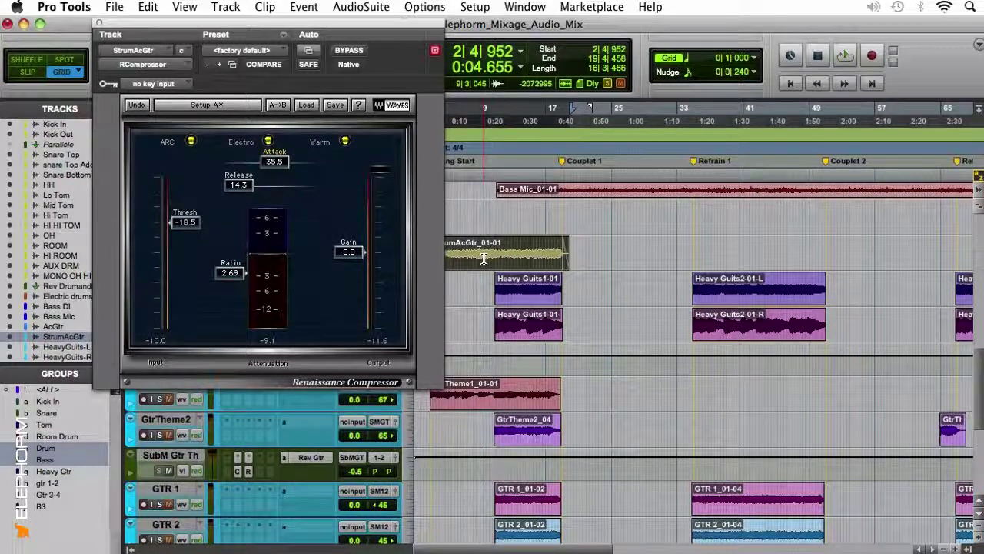
Close the compressor and listen to StrumAcGtr together with GtrTheme1 and GtrTheme2 soloed.
{"action": "key", "text": "space"}
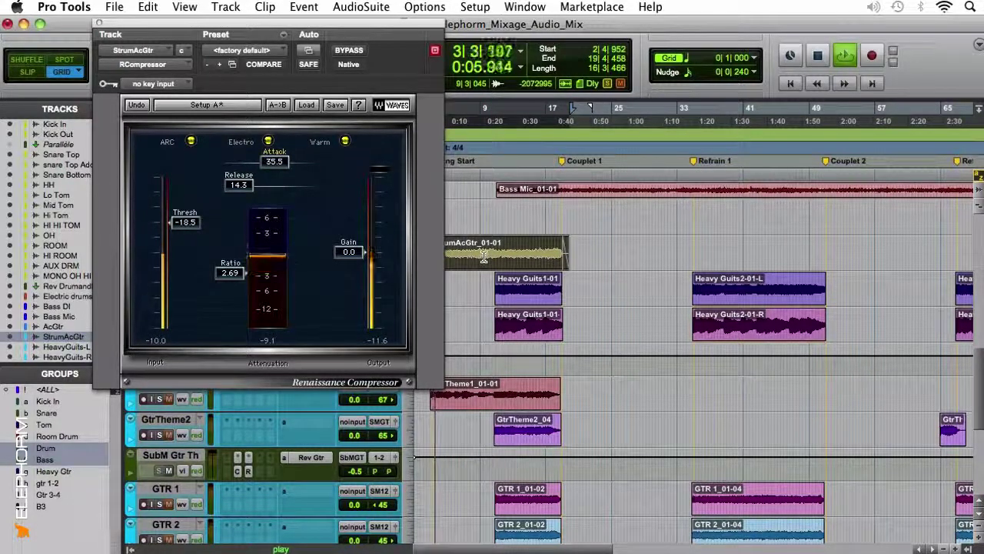
{"action": "left_click", "coordinate": [98, 23]}
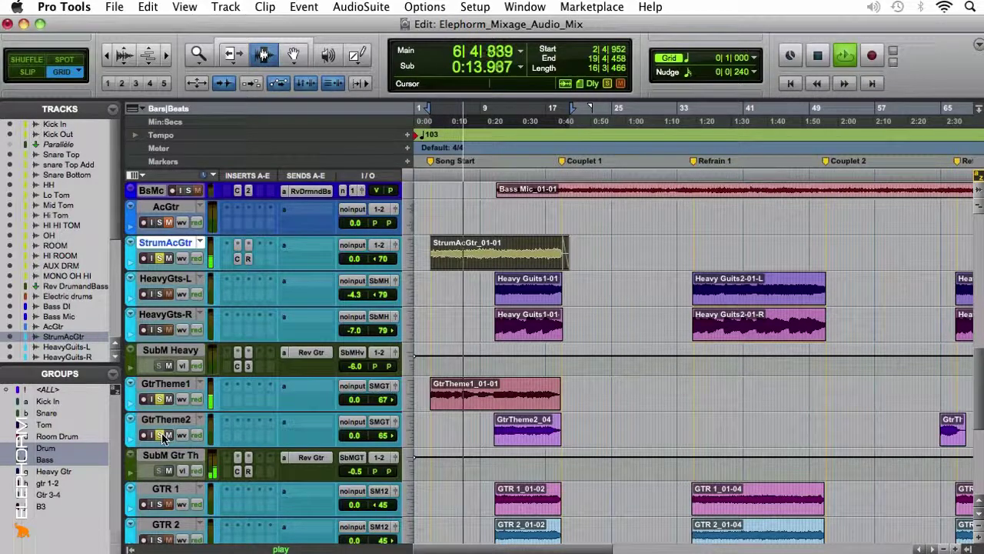
{"action": "key", "text": "space"}
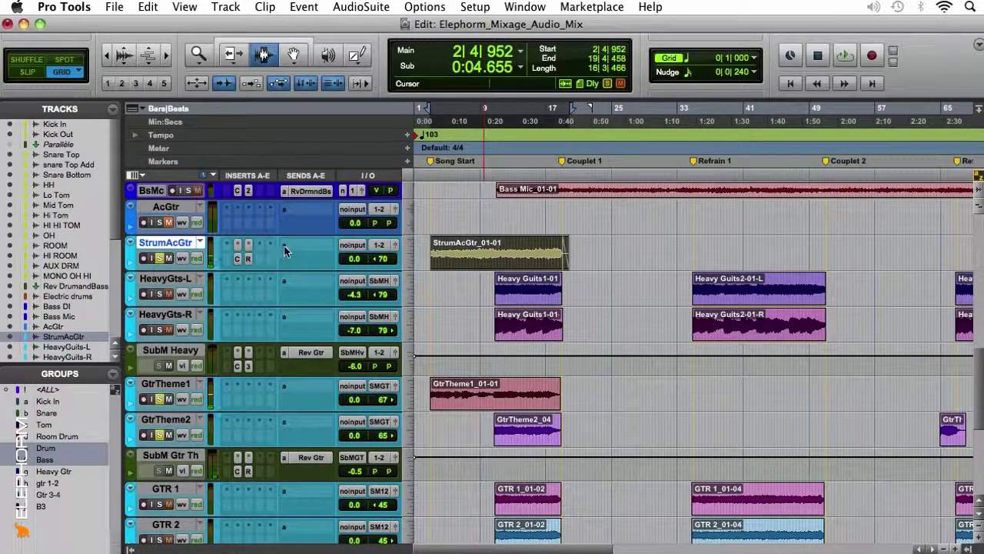
Add a send on StrumAcGtr to the Rev Gtr (Stereo) bus and close the send's window.
{"action": "left_click", "coordinate": [286, 250]}
{"action": "mouse_move", "coordinate": [314, 282]}
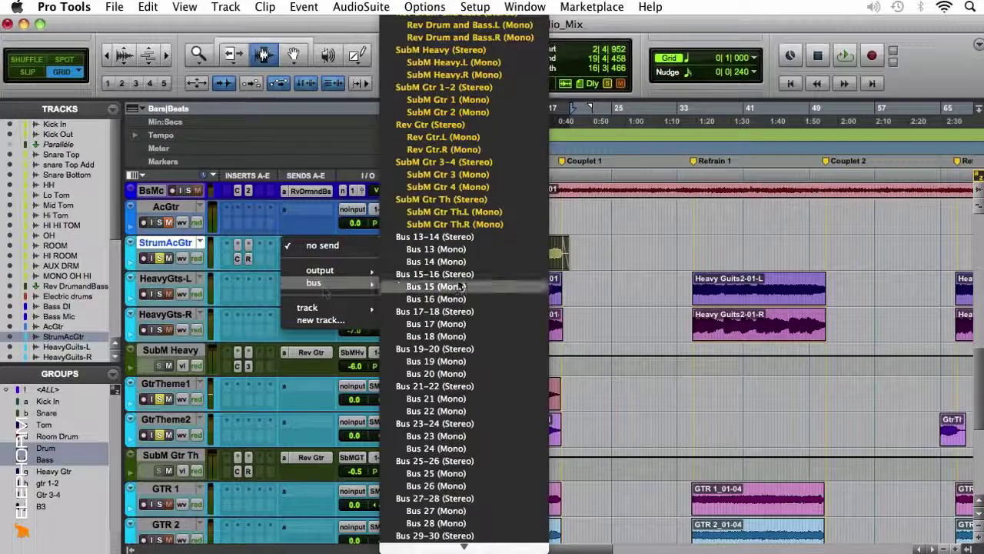
{"action": "left_click", "coordinate": [446, 125]}
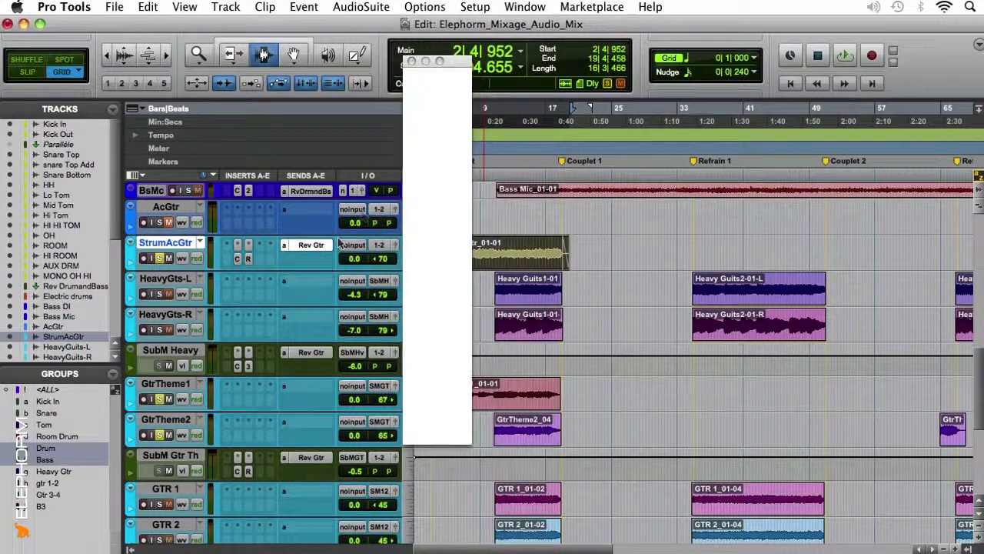
{"action": "left_click", "coordinate": [412, 60]}
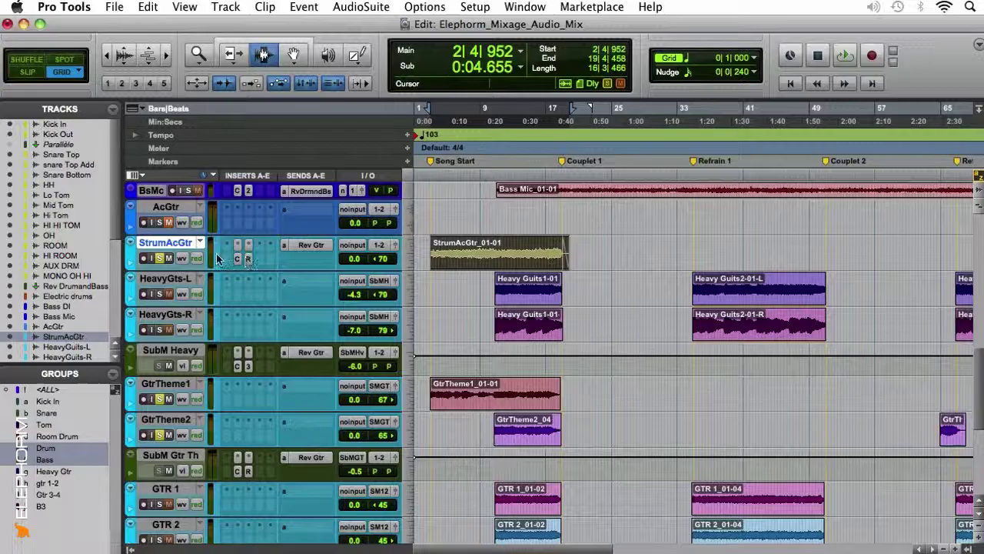
Switch to the Mix window, reselect the Rev Gtr (Stereo) bus for StrumAcGtr's send a, and bring up its send fader.
{"action": "key", "text": "super+equal"}
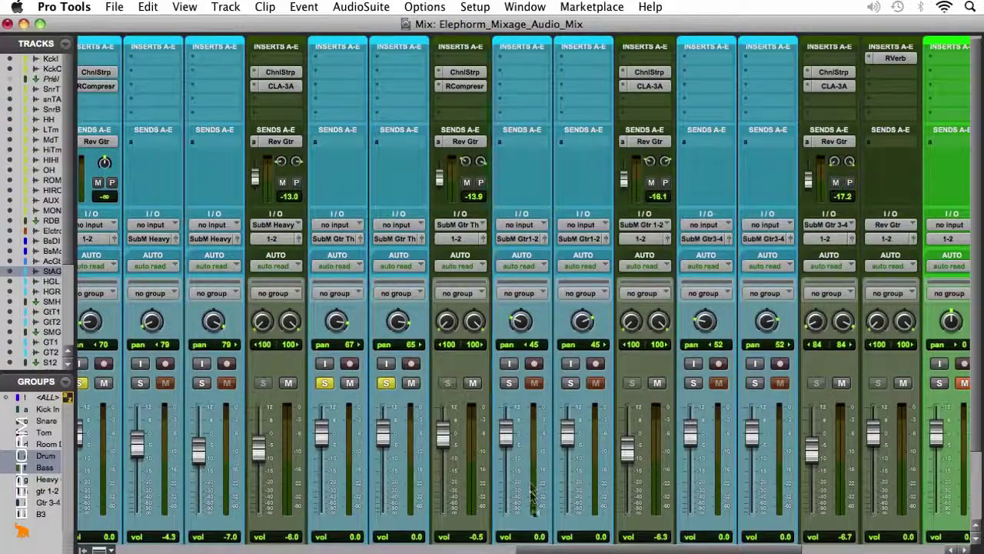
{"action": "left_click_drag", "start_coordinate": [575, 549], "coordinate": [480, 548]}
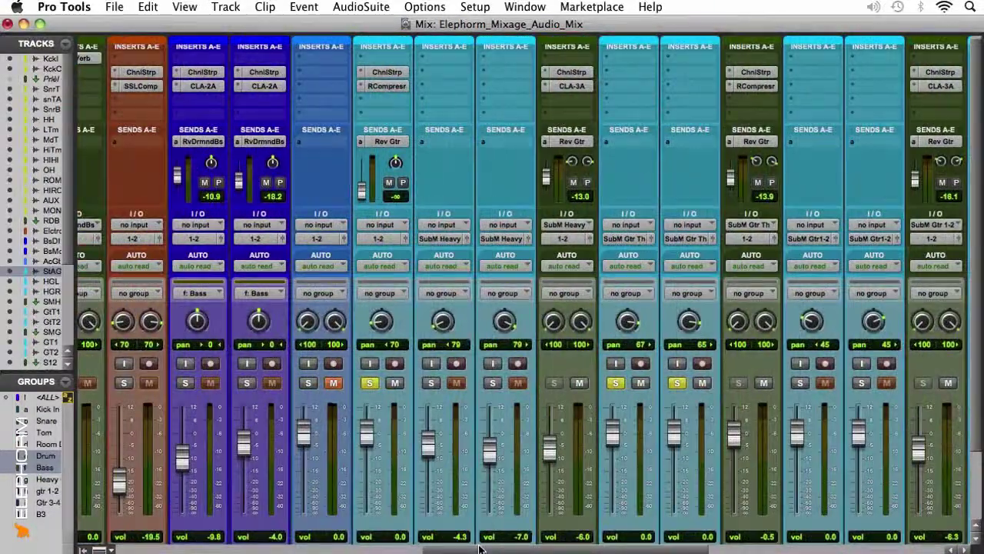
{"action": "left_click", "coordinate": [385, 143]}
{"action": "mouse_move", "coordinate": [427, 155]}
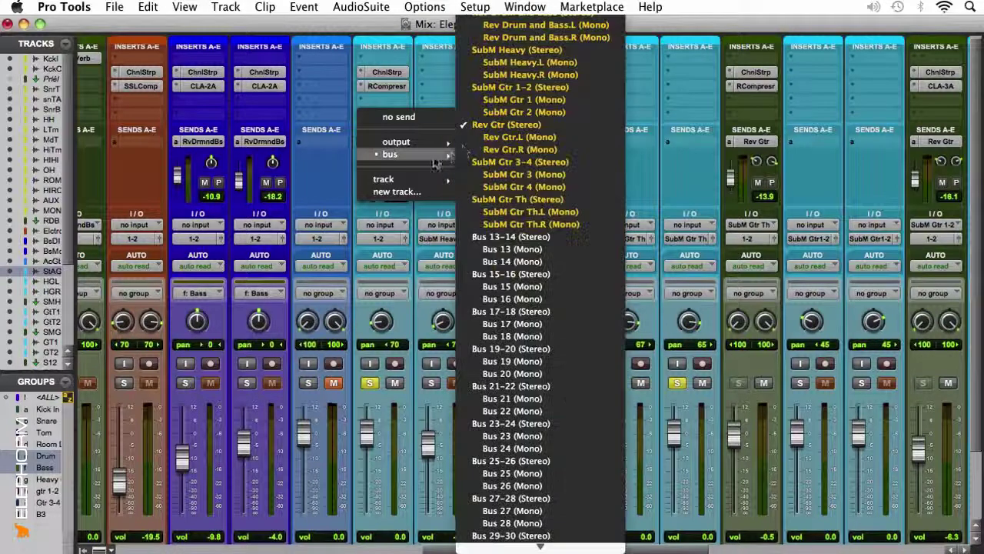
{"action": "left_click", "coordinate": [501, 125]}
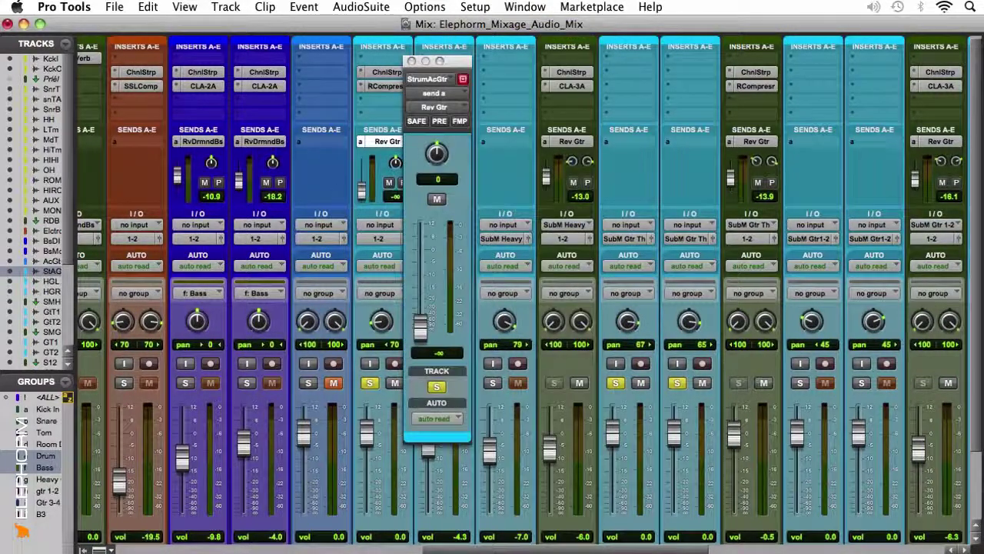
Set StrumAcGtr's Rev Gtr send to level -12.9 and pan -68, close it and return to the Edit window.
{"action": "left_click_drag", "start_coordinate": [421, 331], "coordinate": [423, 281]}
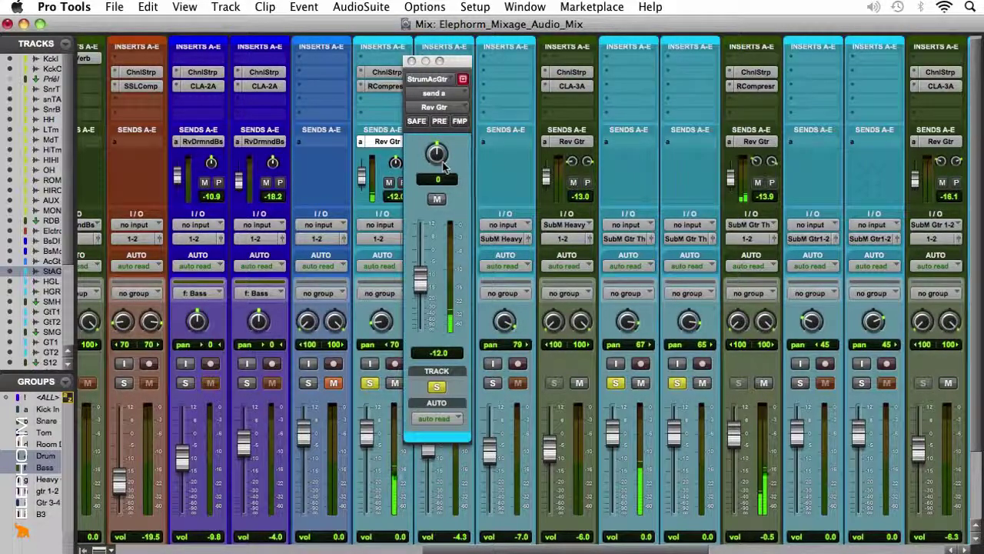
{"action": "left_click_drag", "start_coordinate": [441, 156], "coordinate": [439, 198]}
{"action": "mouse_move", "coordinate": [421, 283]}
{"action": "left_mouse_down"}
{"action": "mouse_move", "coordinate": [429, 254]}
{"action": "mouse_move", "coordinate": [423, 286]}
{"action": "left_mouse_up"}
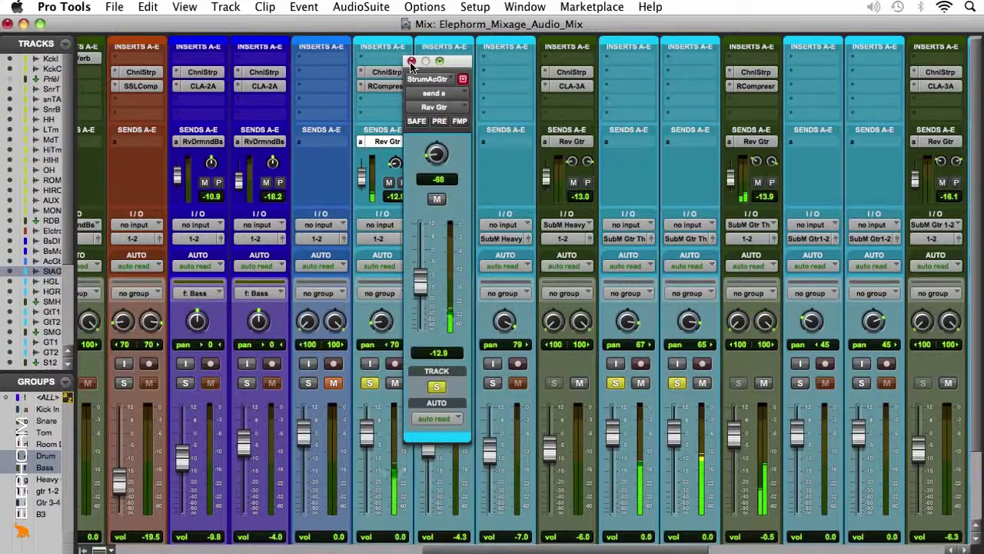
{"action": "left_click", "coordinate": [412, 62]}
{"action": "key", "text": "super+equal"}
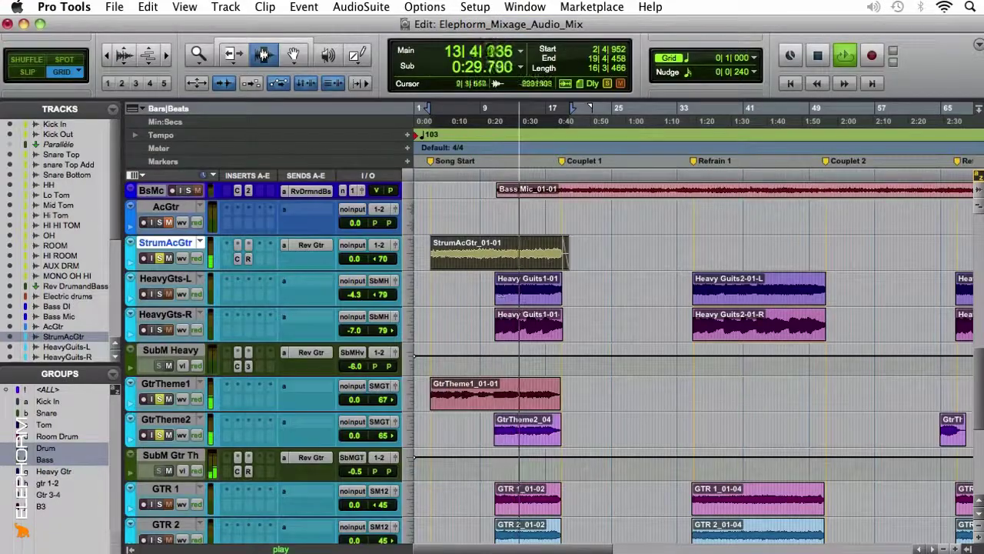
Stop playback and lower the GtrTheme2 track's volume to -2.6.
{"action": "scroll", "coordinate": [470, 392], "scroll_direction": "down", "scroll_amount": 3}
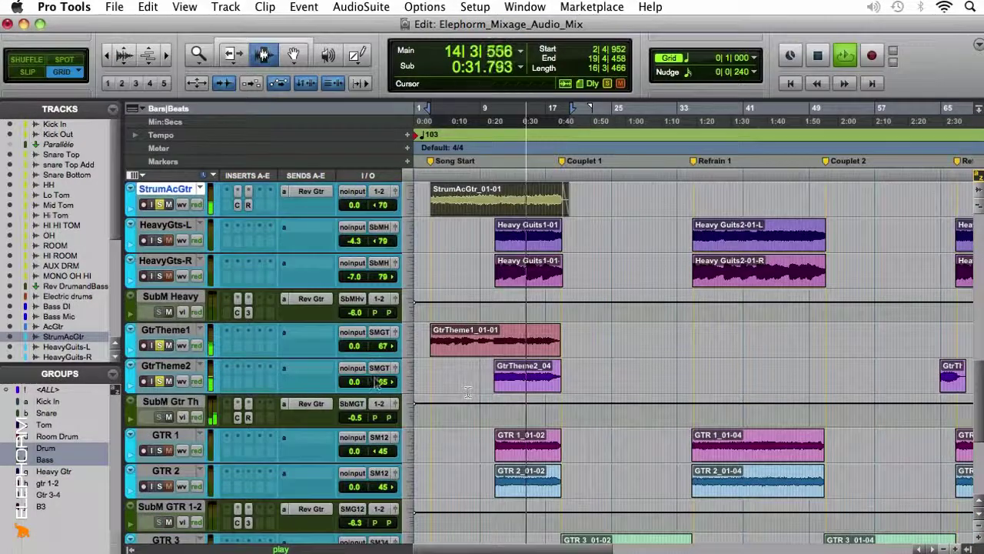
{"action": "key", "text": "space"}
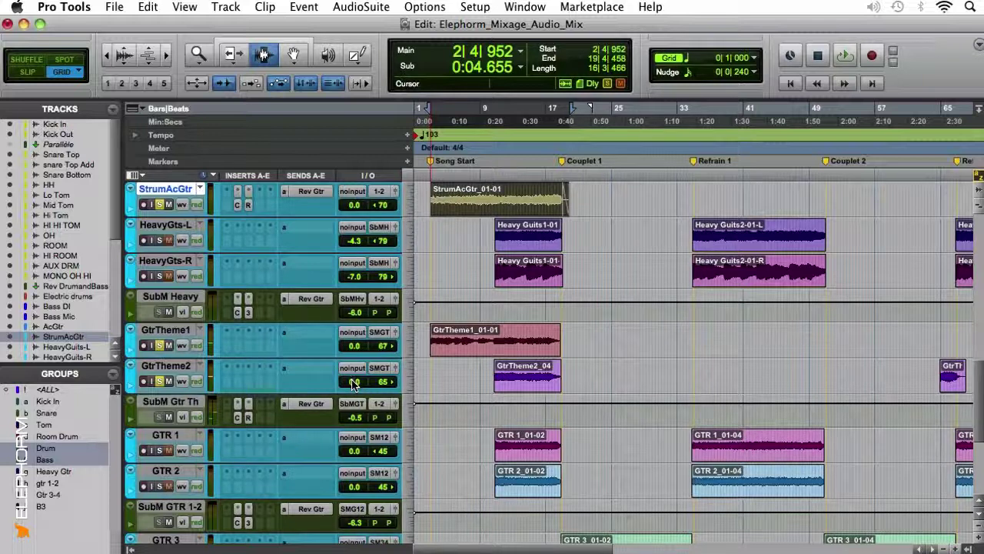
{"action": "left_click_drag", "start_coordinate": [354, 384], "coordinate": [353, 386]}
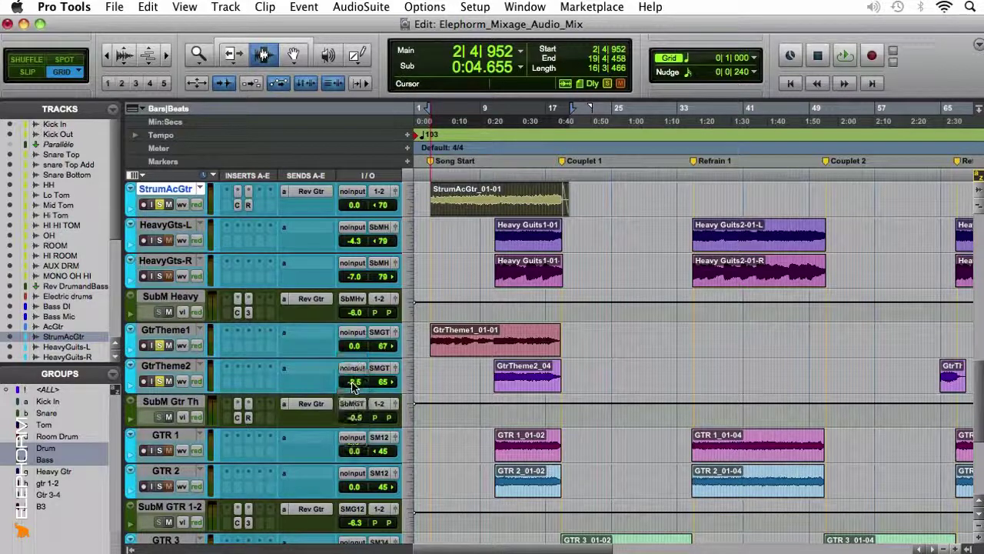
Listen to the soloed guitars from bar 10|2|000, stop playback and clear the solo on all tracks.
{"action": "left_click", "coordinate": [491, 370]}
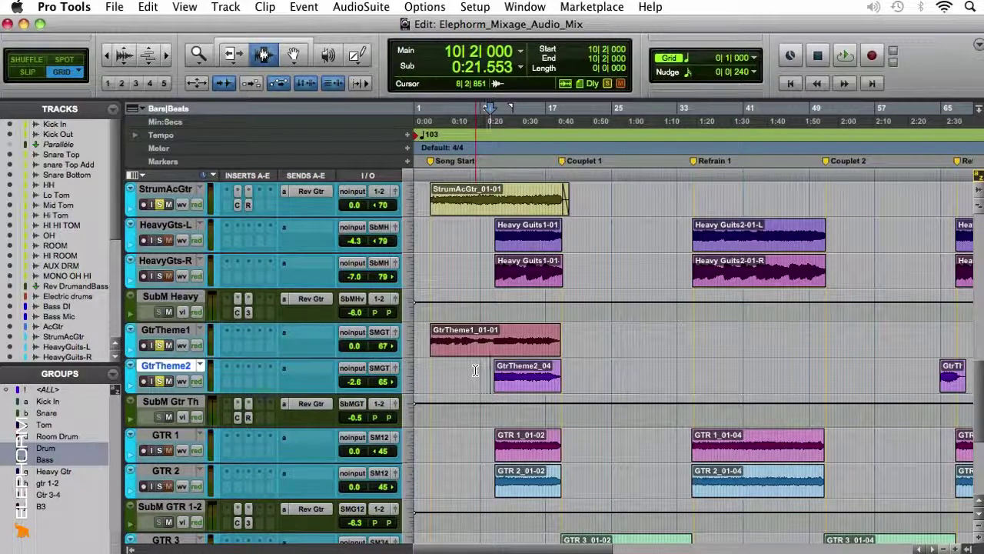
{"action": "key", "text": "space"}
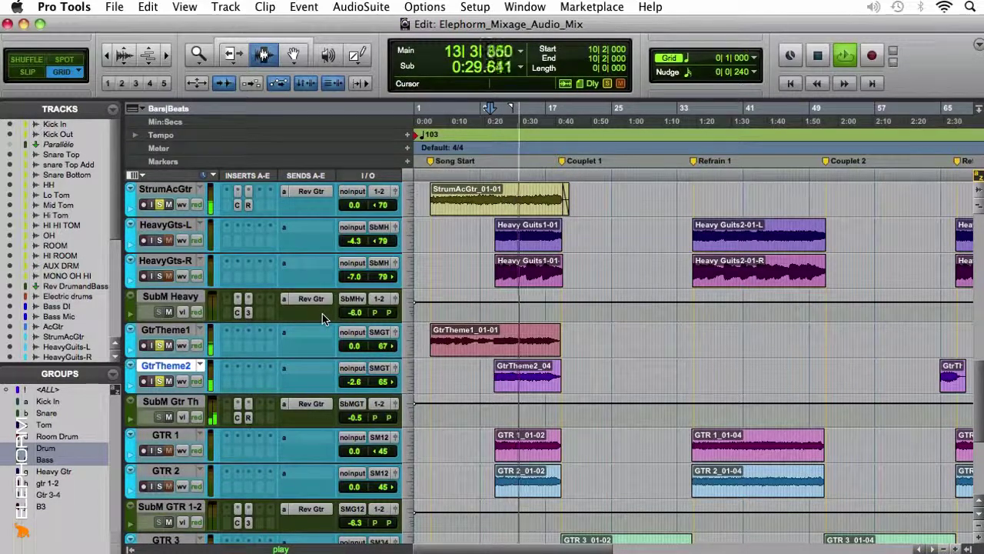
{"action": "key", "text": "space"}
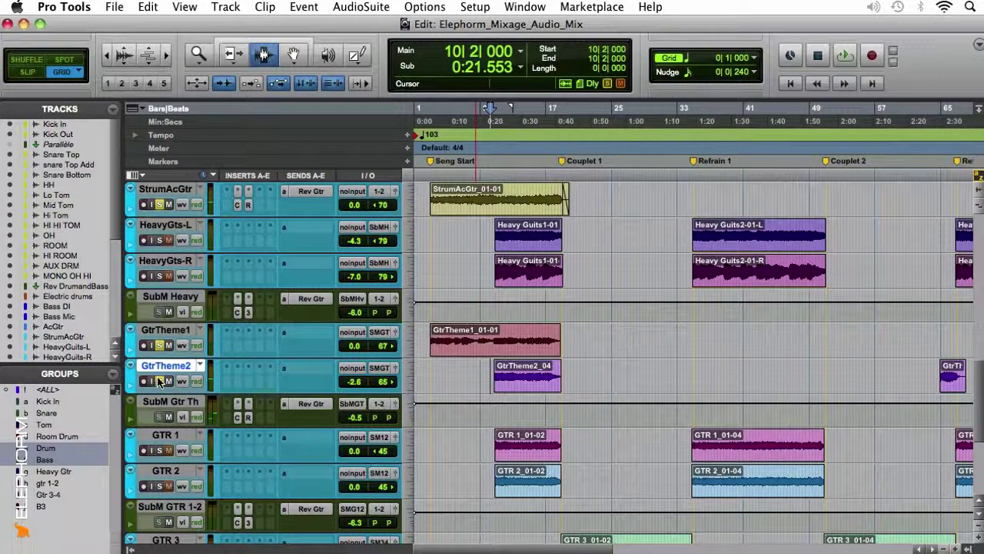
{"action": "left_click", "coordinate": [159, 382], "text": "alt"}
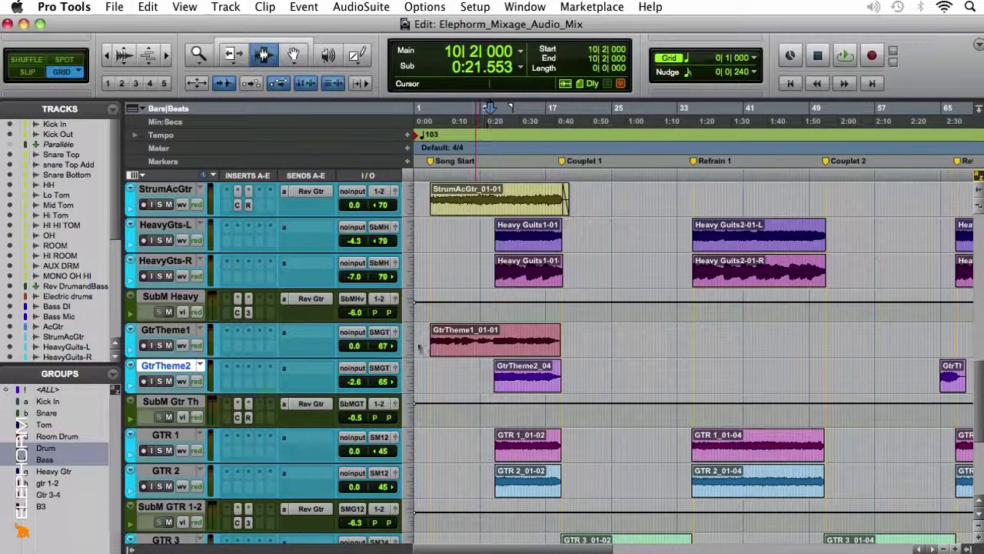
Review where the StrumAcGtr, HeavyGts, GTR 1-2, GTR 3-4 and AcGtr clips fall across the whole song.
{"action": "key", "text": "r"}
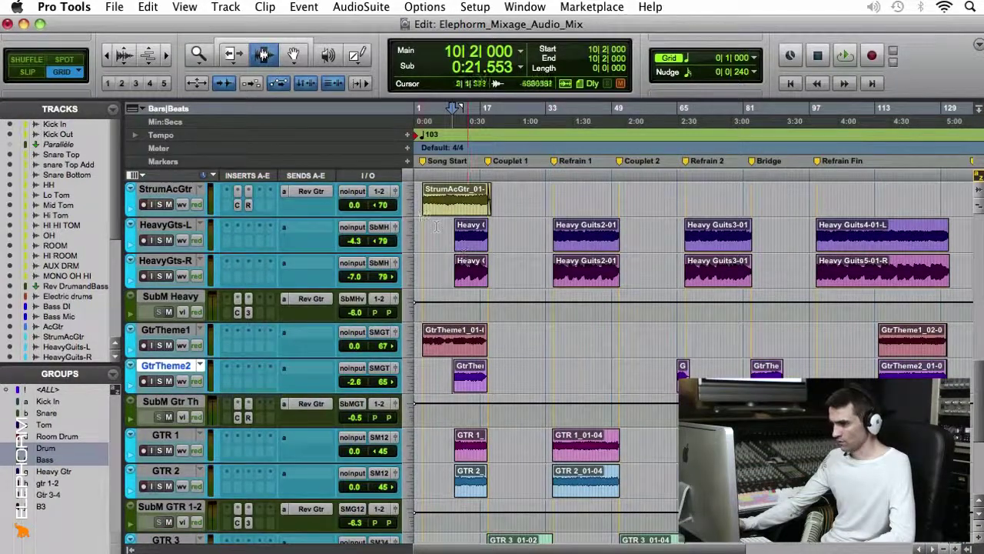
{"action": "left_click", "coordinate": [451, 197]}
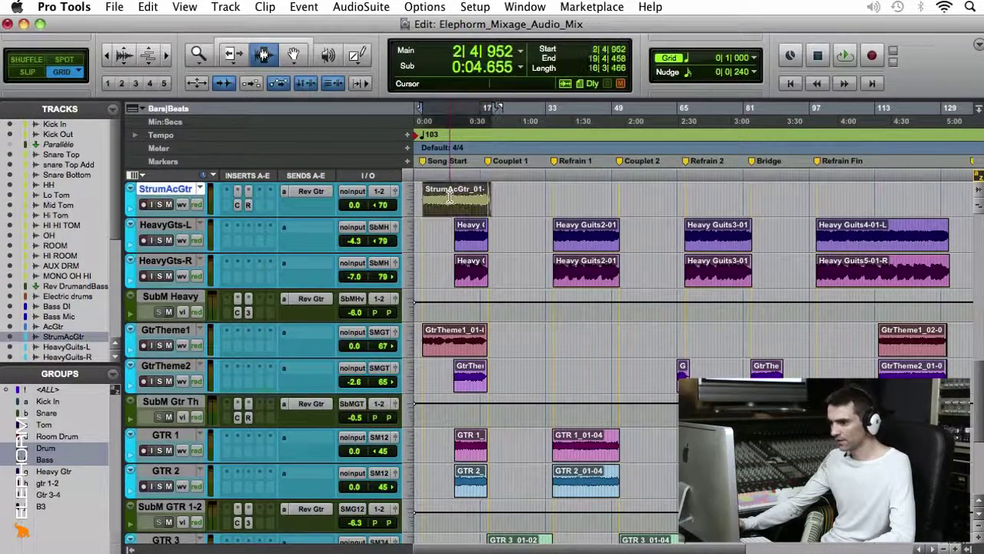
{"action": "left_click_drag", "start_coordinate": [450, 227], "coordinate": [497, 283]}
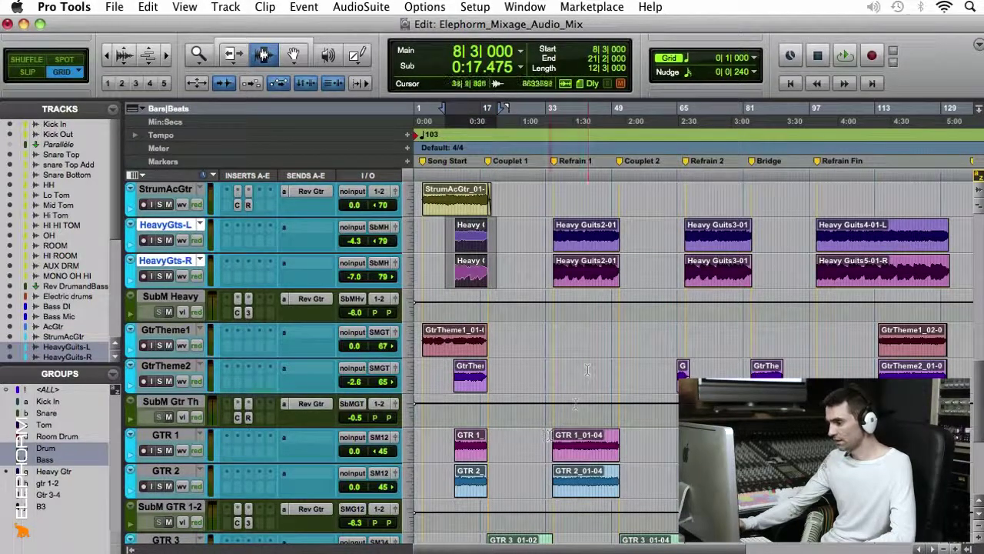
{"action": "left_click", "coordinate": [549, 445]}
{"action": "left_click_drag", "start_coordinate": [550, 445], "coordinate": [632, 483]}
{"action": "scroll", "coordinate": [477, 454], "scroll_direction": "down", "scroll_amount": 3}
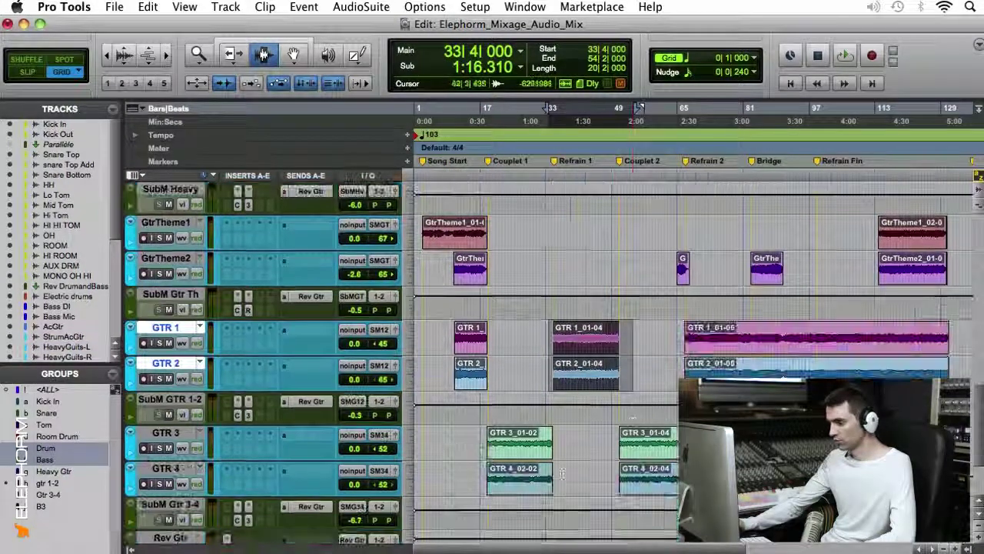
{"action": "left_click_drag", "start_coordinate": [474, 450], "coordinate": [582, 483]}
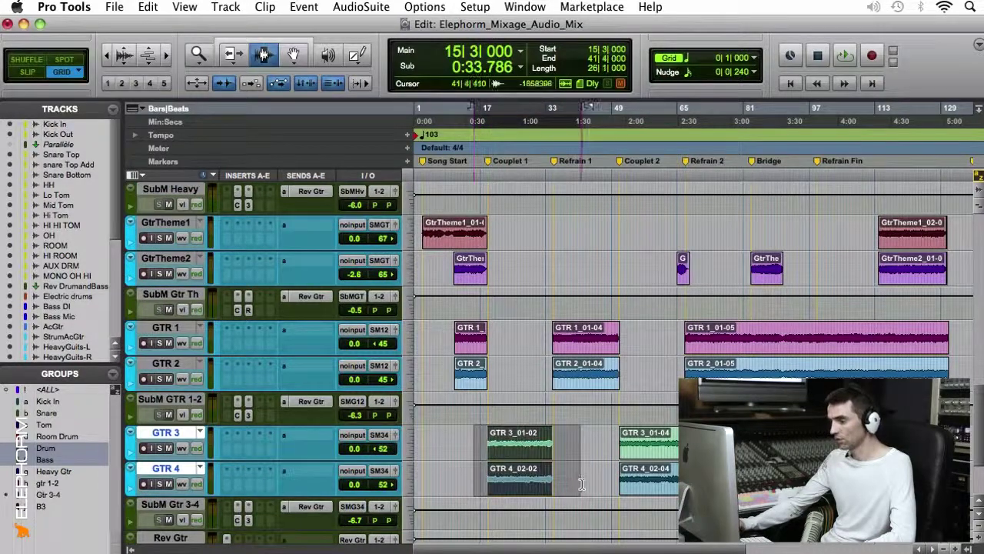
{"action": "scroll", "coordinate": [583, 483], "scroll_direction": "up", "scroll_amount": 3}
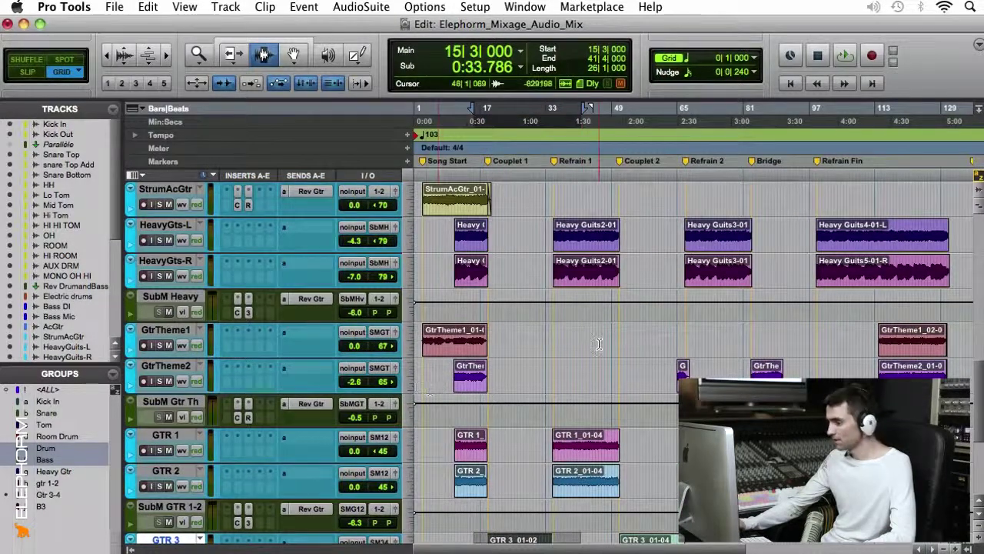
{"action": "scroll", "coordinate": [569, 368], "scroll_direction": "up", "scroll_amount": 2}
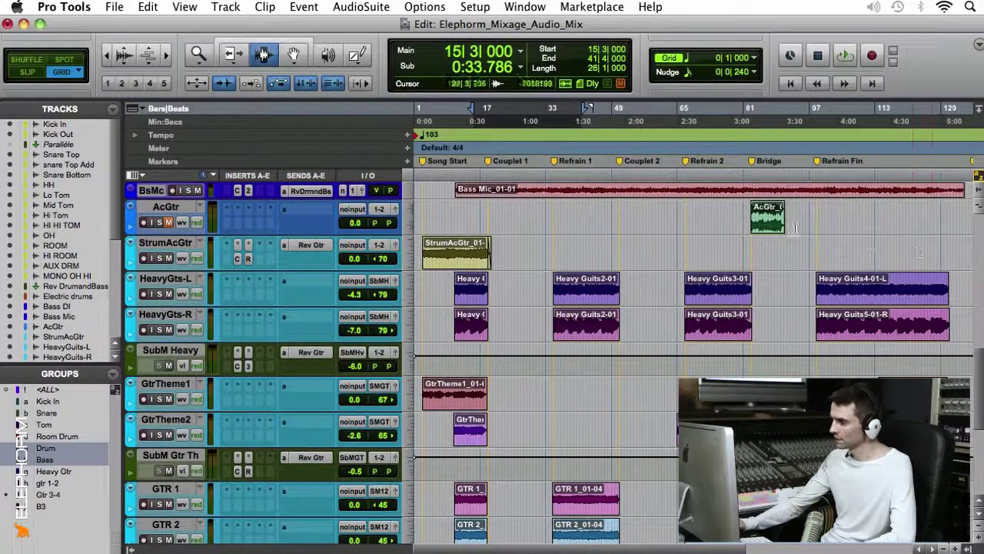
{"action": "left_click", "coordinate": [770, 219]}
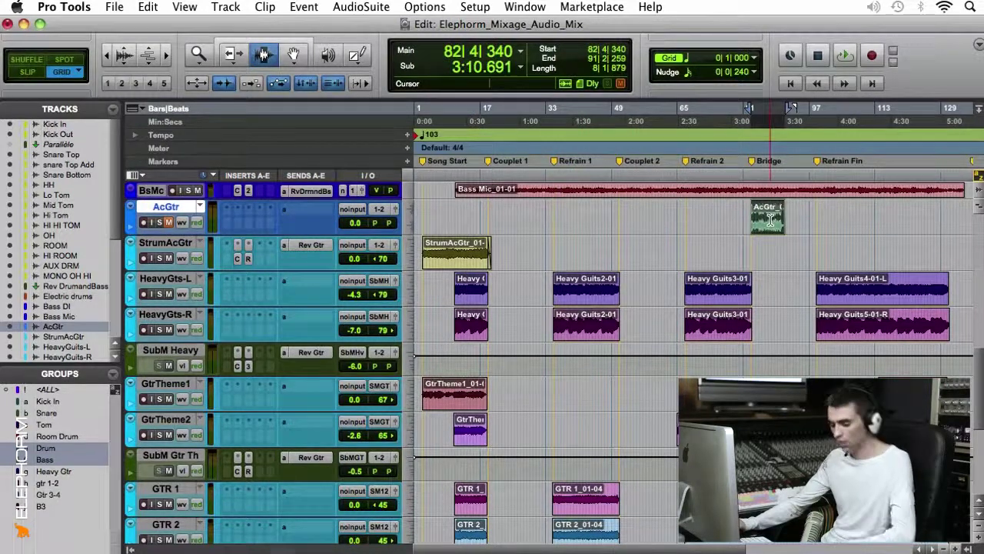
Play the full mix from bar 2|4|000 and show the Master 1 output fader window over the track list.
{"action": "left_click", "coordinate": [421, 256]}
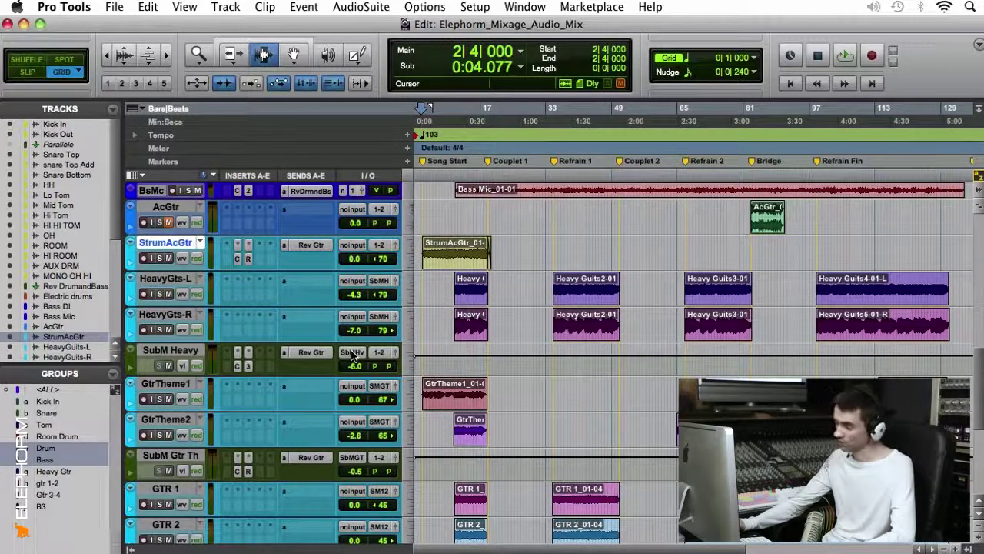
{"action": "key", "text": "space"}
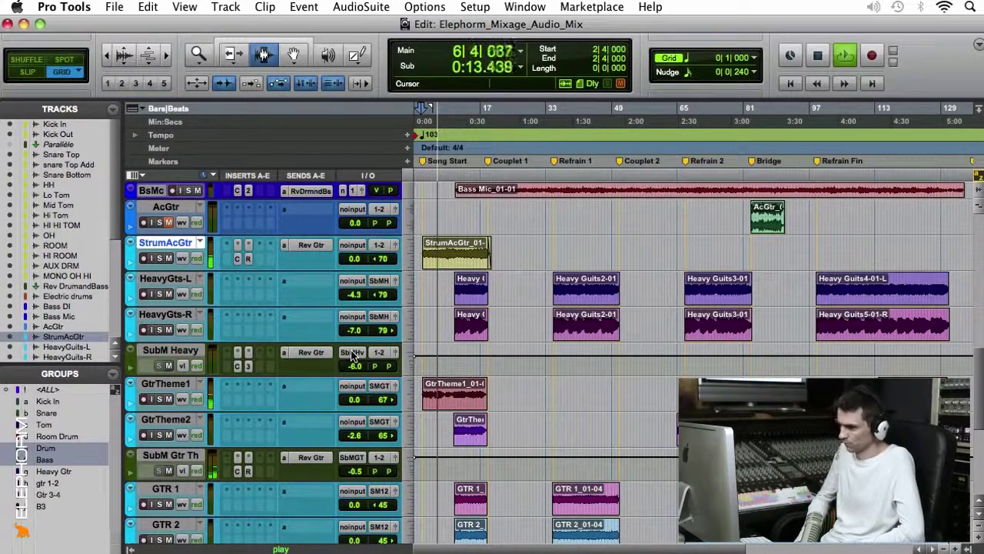
{"action": "scroll", "coordinate": [460, 329], "scroll_direction": "down", "scroll_amount": 5}
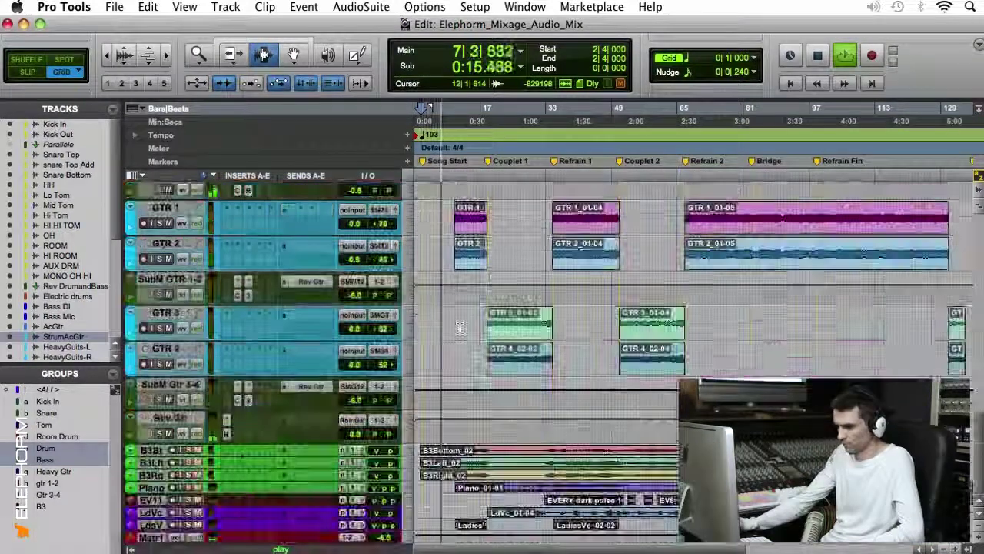
{"action": "left_click", "coordinate": [347, 536]}
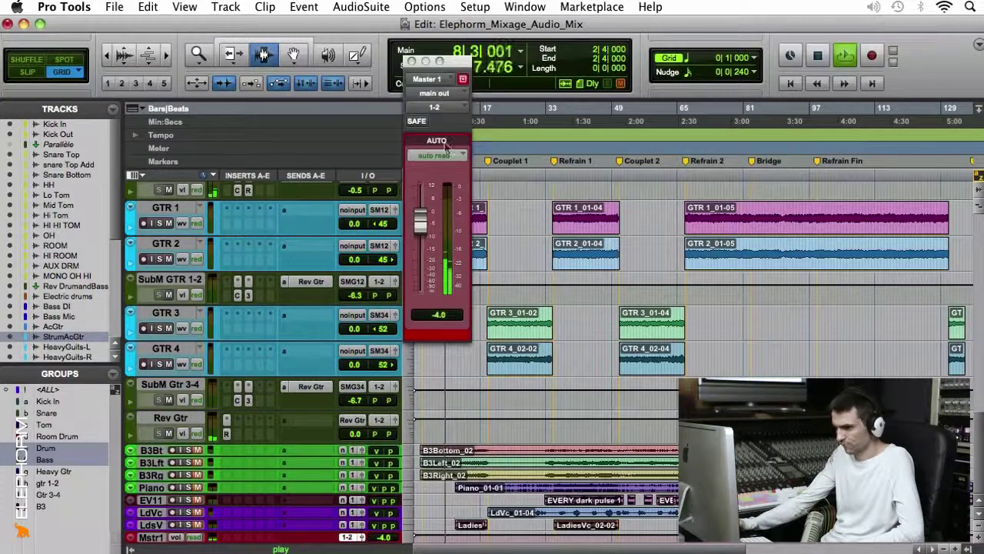
{"action": "left_click_drag", "start_coordinate": [459, 66], "coordinate": [84, 141]}
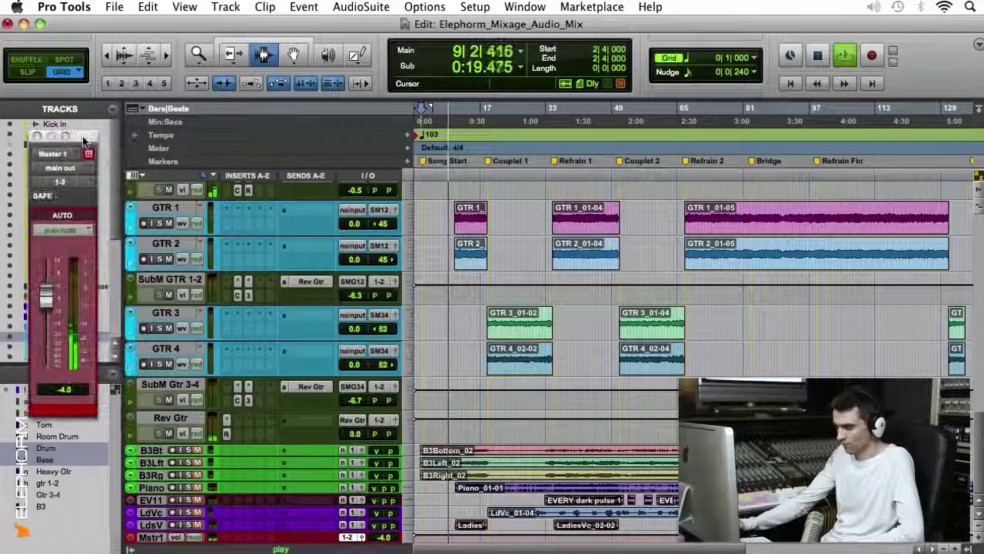
Examine the drum, bass and guitar track levels while the full mix plays through the intro into Couplet 1.
{"action": "scroll", "coordinate": [557, 215], "scroll_direction": "up", "scroll_amount": 5}
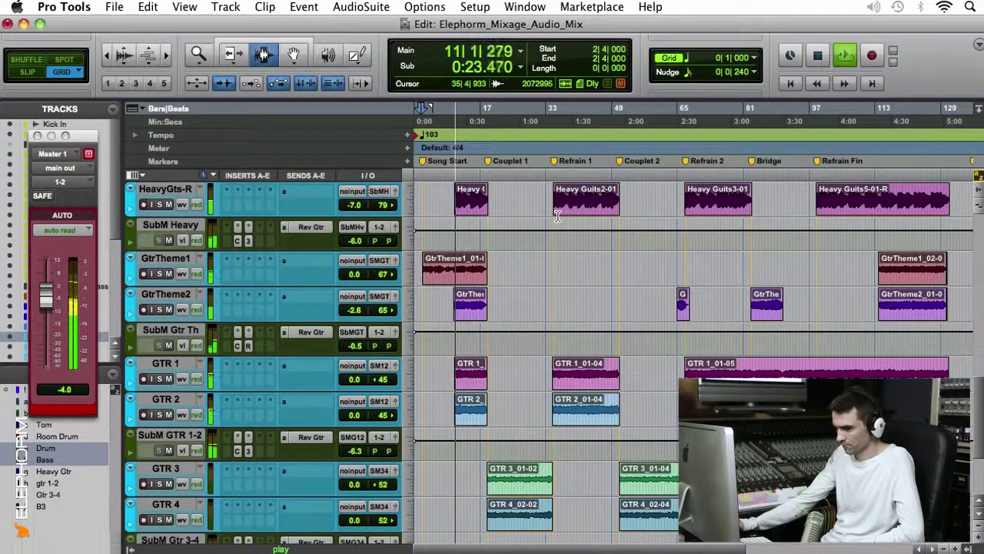
{"action": "scroll", "coordinate": [558, 215], "scroll_direction": "up", "scroll_amount": 2}
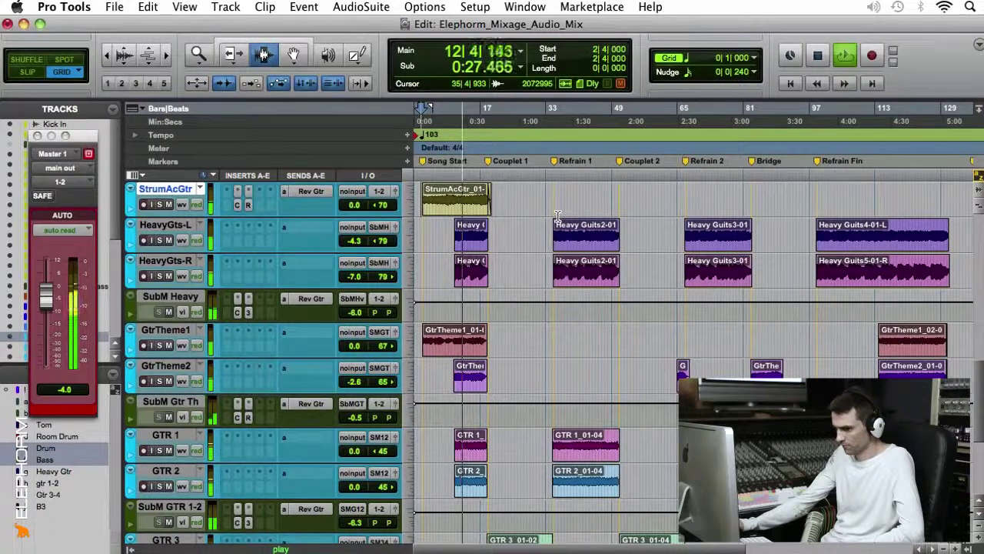
{"action": "scroll", "coordinate": [558, 215], "scroll_direction": "up", "scroll_amount": 1}
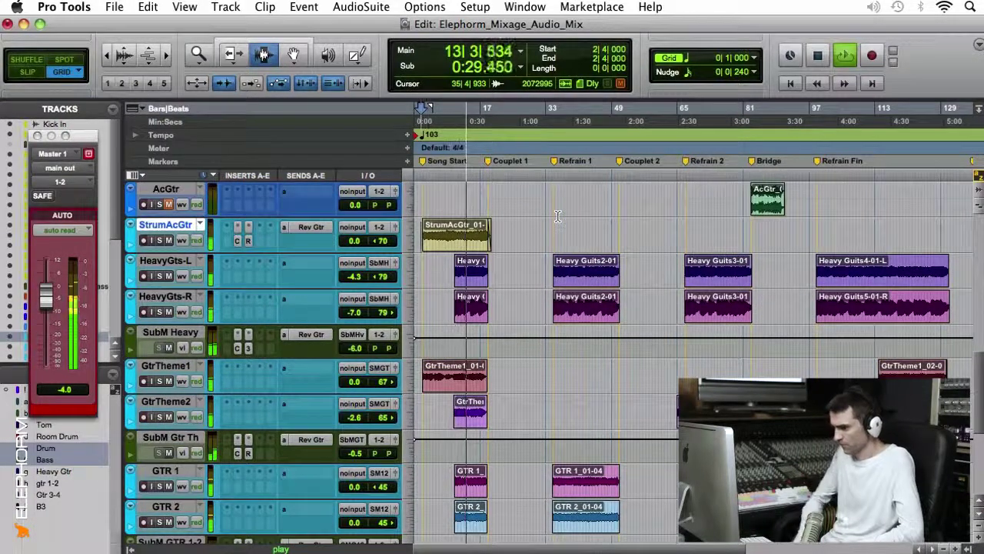
{"action": "scroll", "coordinate": [558, 215], "scroll_direction": "down", "scroll_amount": 7}
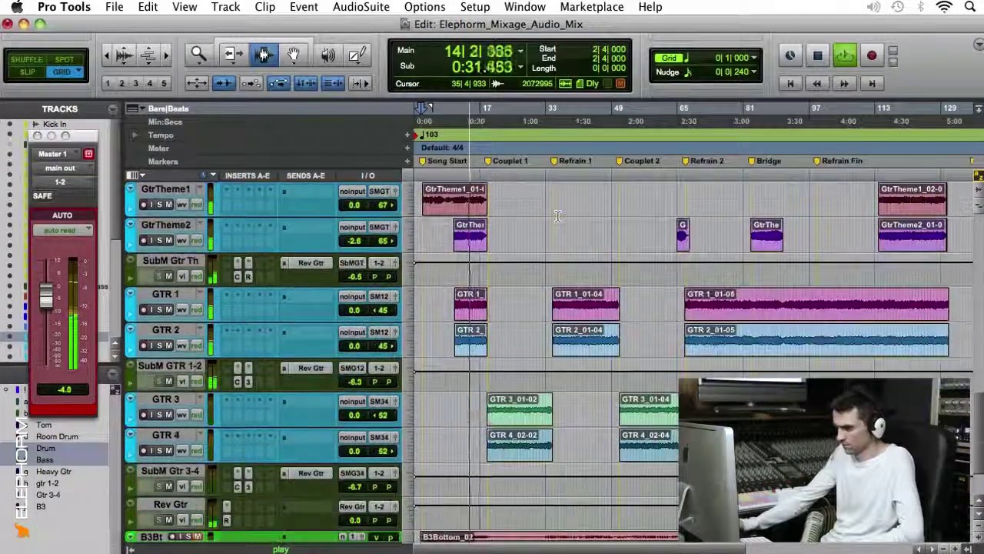
{"action": "scroll", "coordinate": [558, 216], "scroll_direction": "up", "scroll_amount": 10}
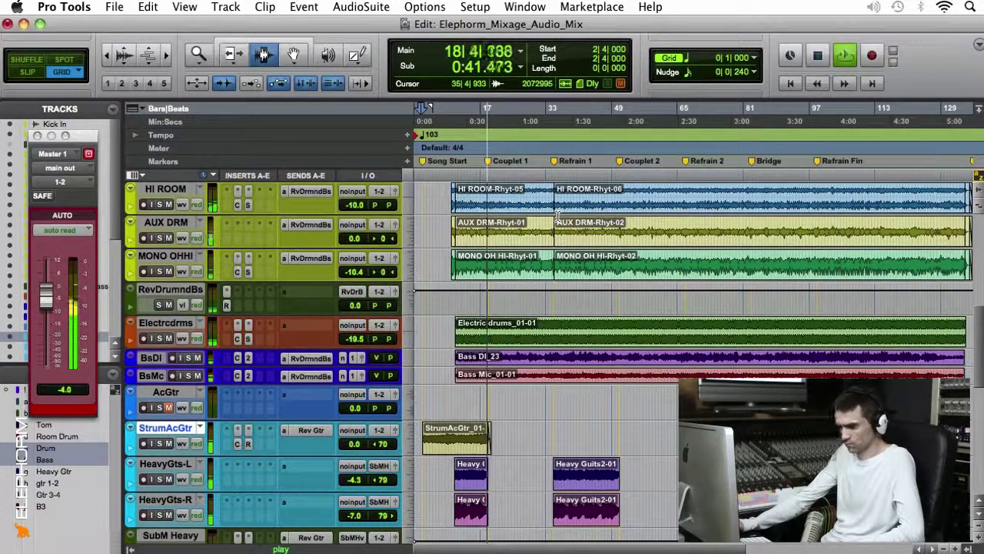
{"action": "scroll", "coordinate": [558, 215], "scroll_direction": "down", "scroll_amount": 4}
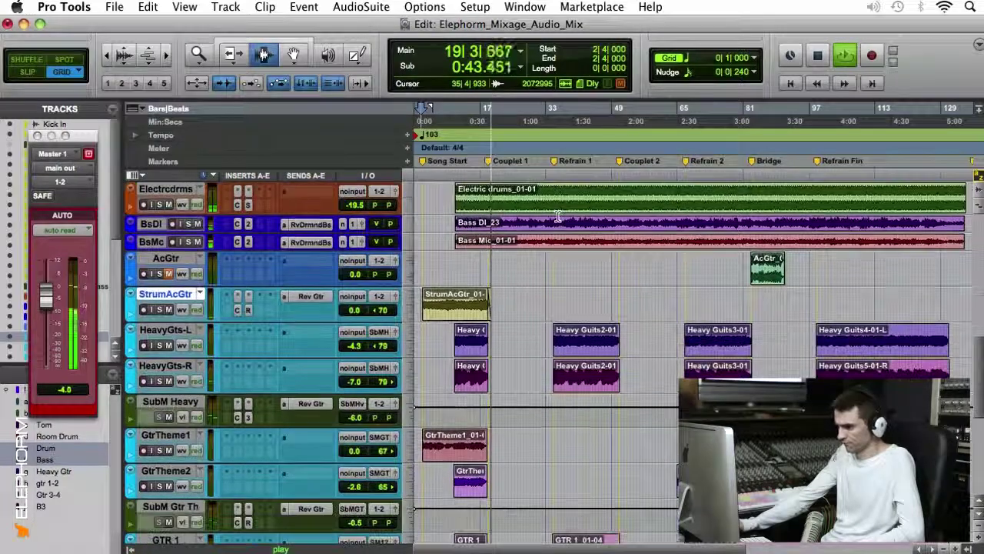
{"action": "scroll", "coordinate": [558, 215], "scroll_direction": "down", "scroll_amount": 8}
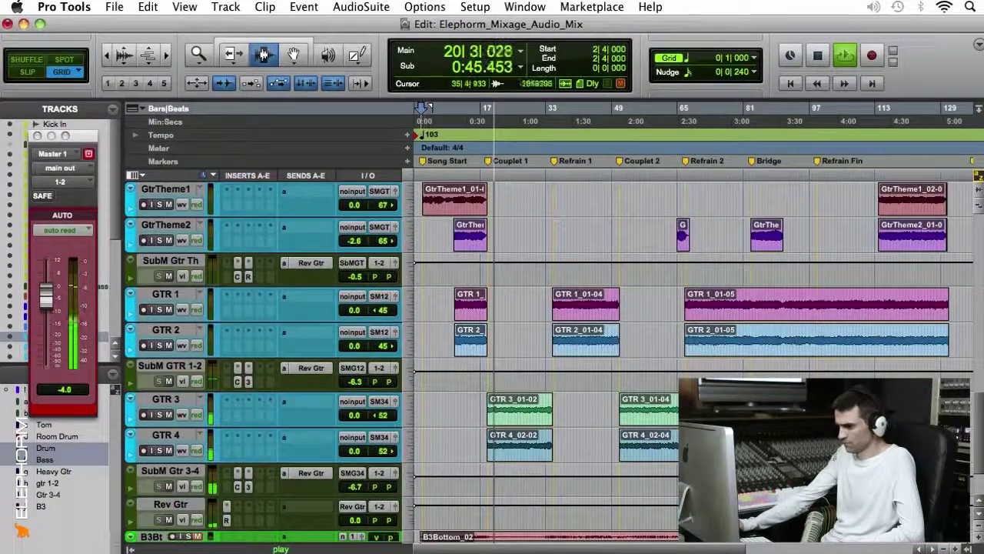
Lower the SubM Gtr 3-4 volume to -9.2 during Couplet 1 and keep checking the guitar levels into Refrain 1.
{"action": "left_click_drag", "start_coordinate": [354, 487], "coordinate": [353, 490]}
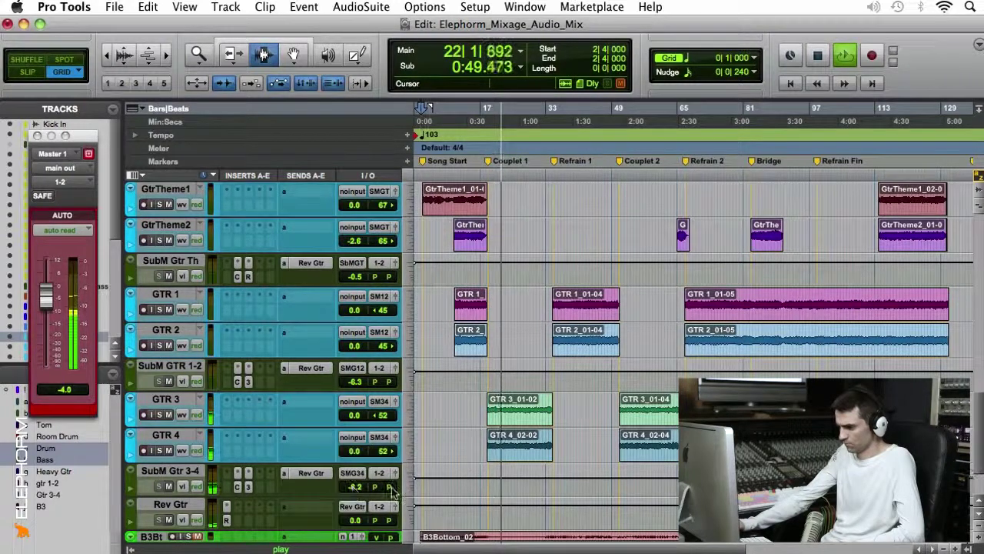
{"action": "left_click", "coordinate": [355, 491]}
{"action": "left_click_drag", "start_coordinate": [356, 491], "coordinate": [355, 496]}
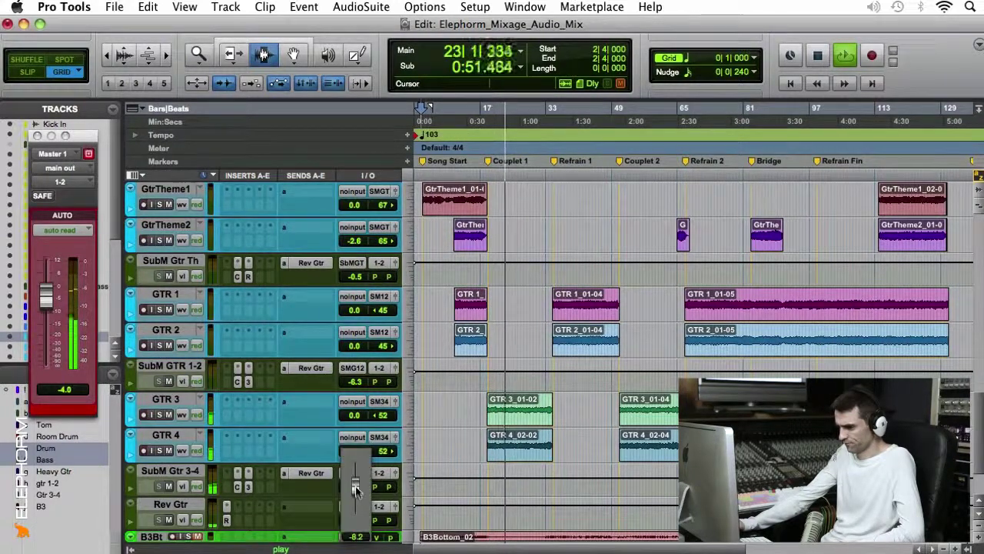
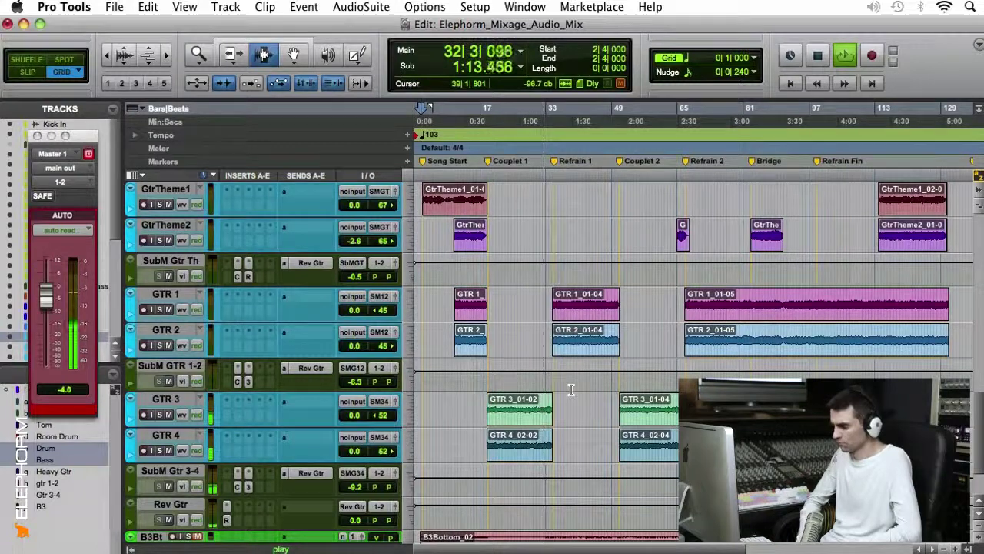
{"action": "scroll", "coordinate": [572, 390], "scroll_direction": "up", "scroll_amount": 6}
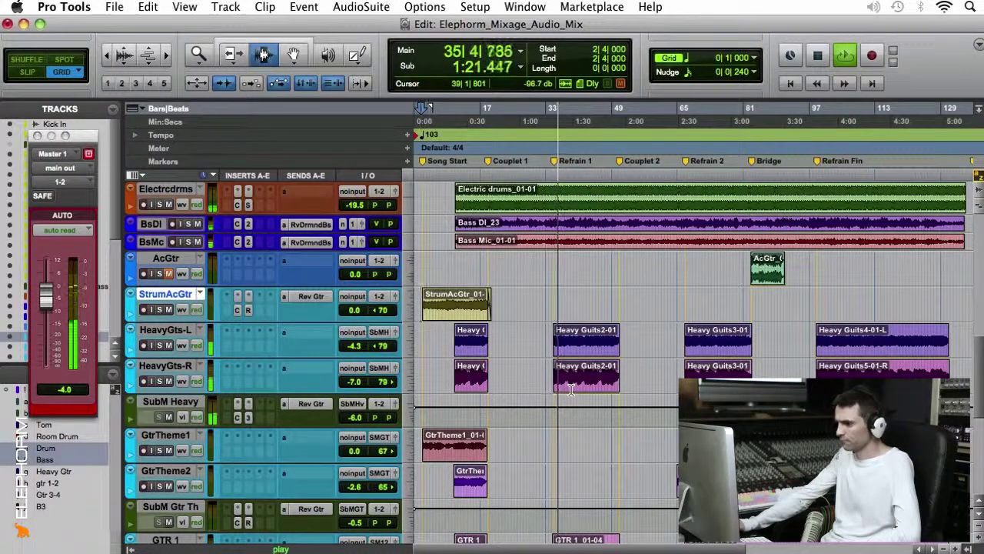
{"action": "scroll", "coordinate": [572, 390], "scroll_direction": "down", "scroll_amount": 5}
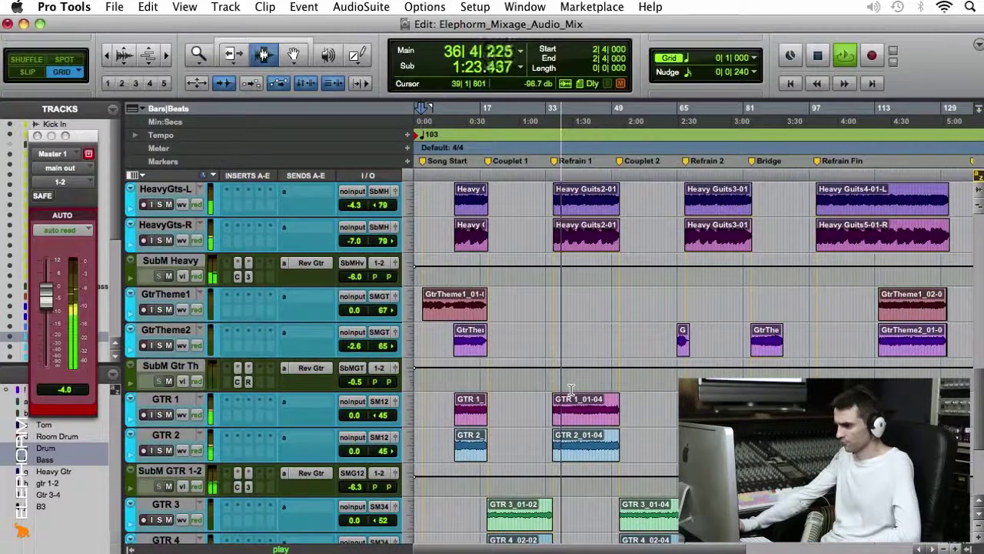
Examine the heavy, theme and GTR 1 to 4 track levels while Refrain 1 plays, and stop playback.
{"action": "scroll", "coordinate": [571, 390], "scroll_direction": "down", "scroll_amount": 6}
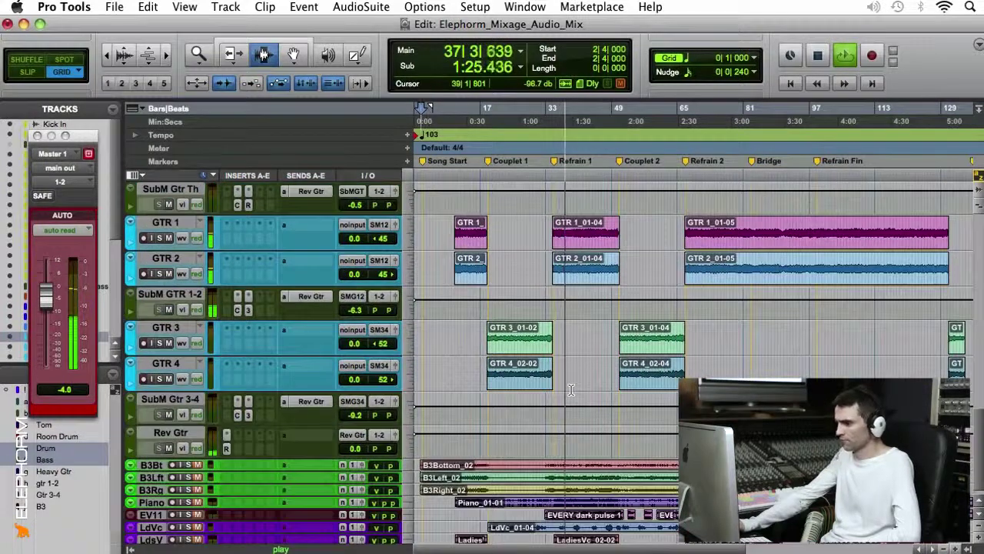
{"action": "scroll", "coordinate": [571, 390], "scroll_direction": "up", "scroll_amount": 9}
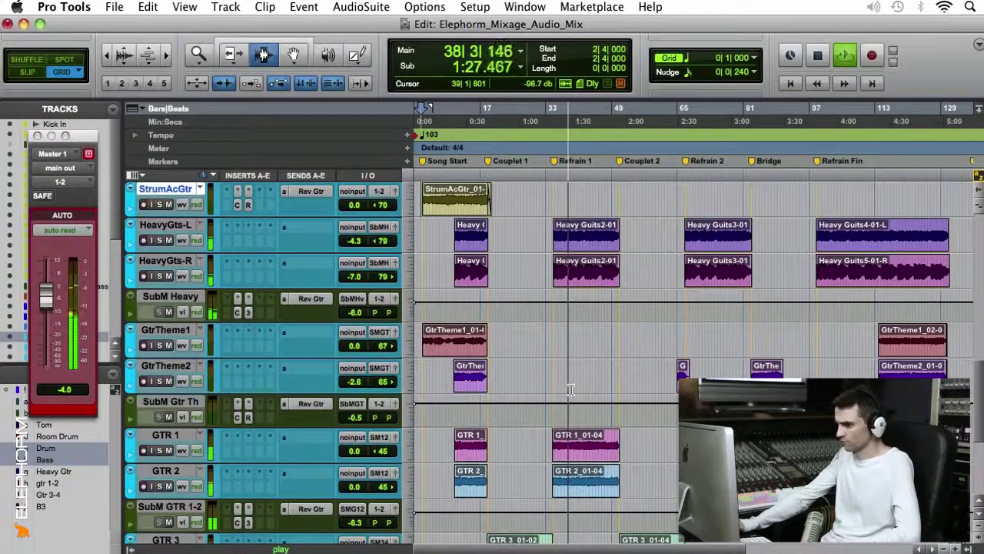
{"action": "scroll", "coordinate": [571, 390], "scroll_direction": "up", "scroll_amount": 1}
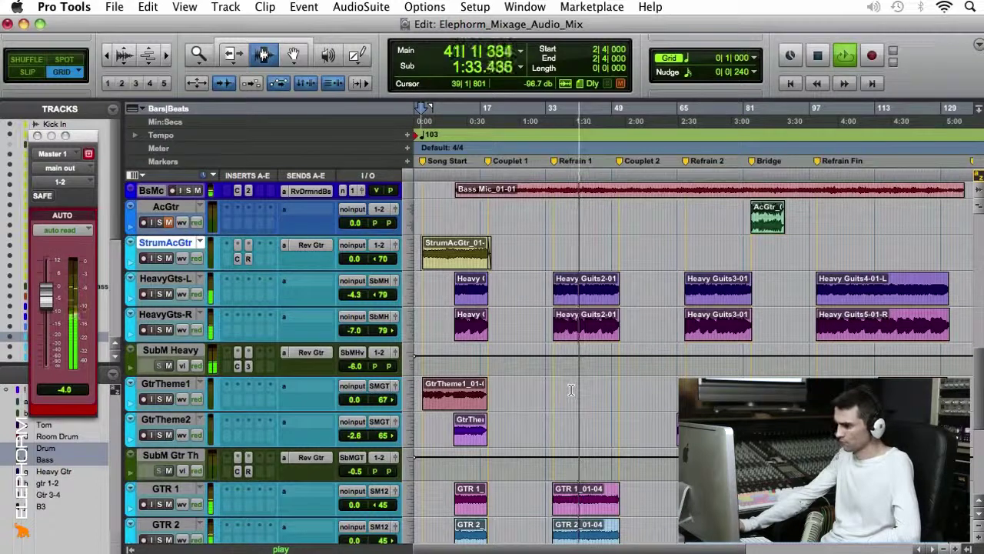
{"action": "key", "text": "space"}
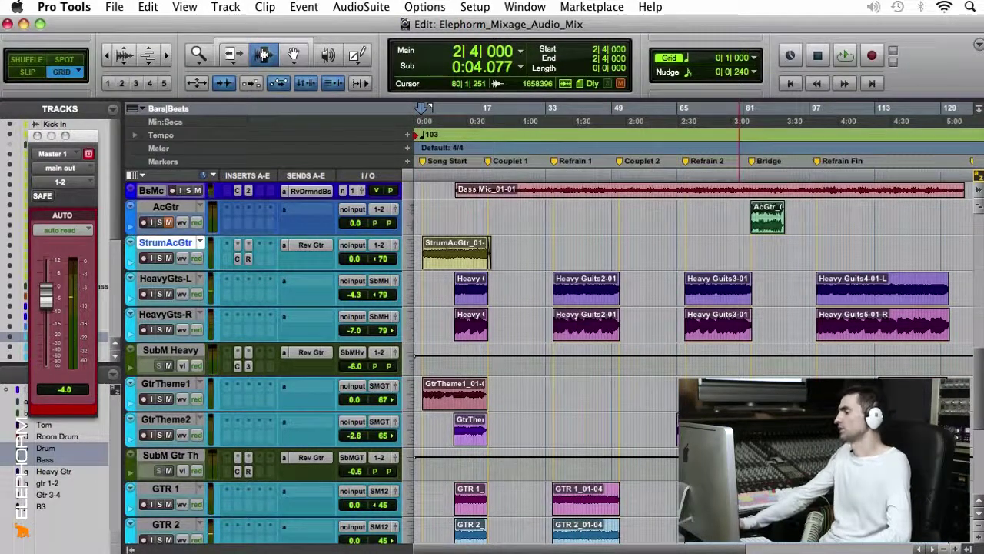
Zoom in on the intro and review the extent of the StrumAcGtr and GtrTheme1 clips before Couplet 1.
{"action": "left_click", "coordinate": [766, 351]}
{"action": "key", "text": "super+bracketleft"}
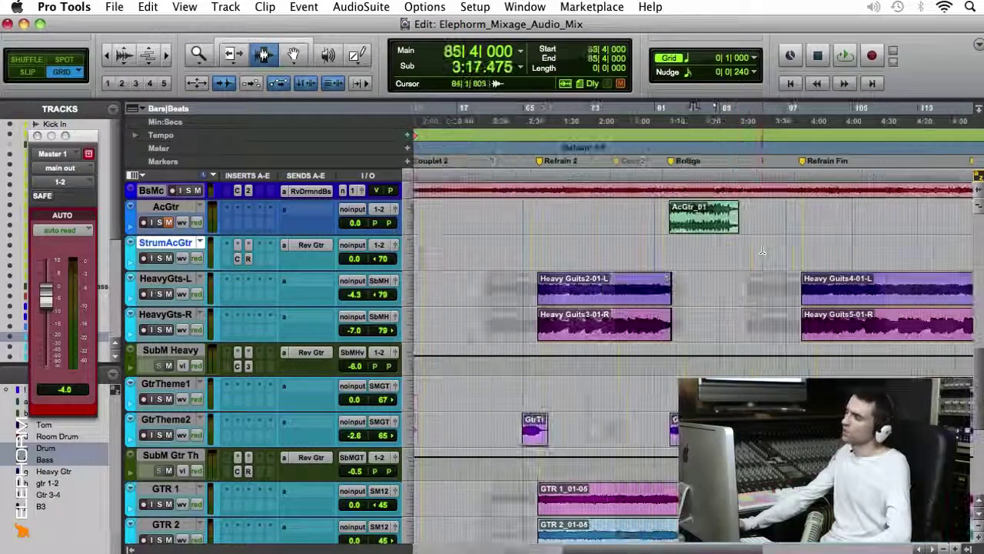
{"action": "left_click", "coordinate": [429, 287]}
{"action": "key", "text": "super+bracketright"}
{"action": "key", "text": "super+bracketright"}
{"action": "key", "text": "super+bracketright"}
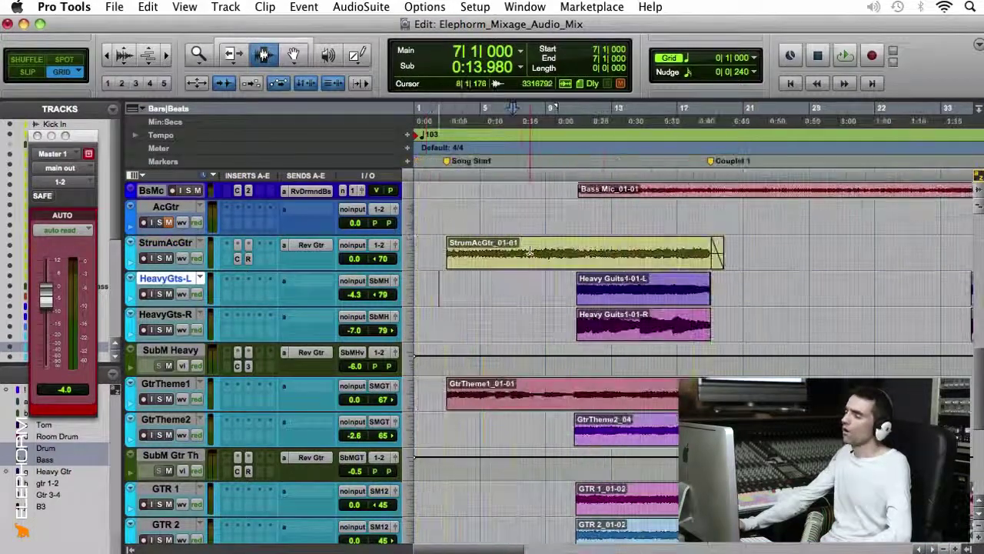
{"action": "left_click", "coordinate": [523, 251]}
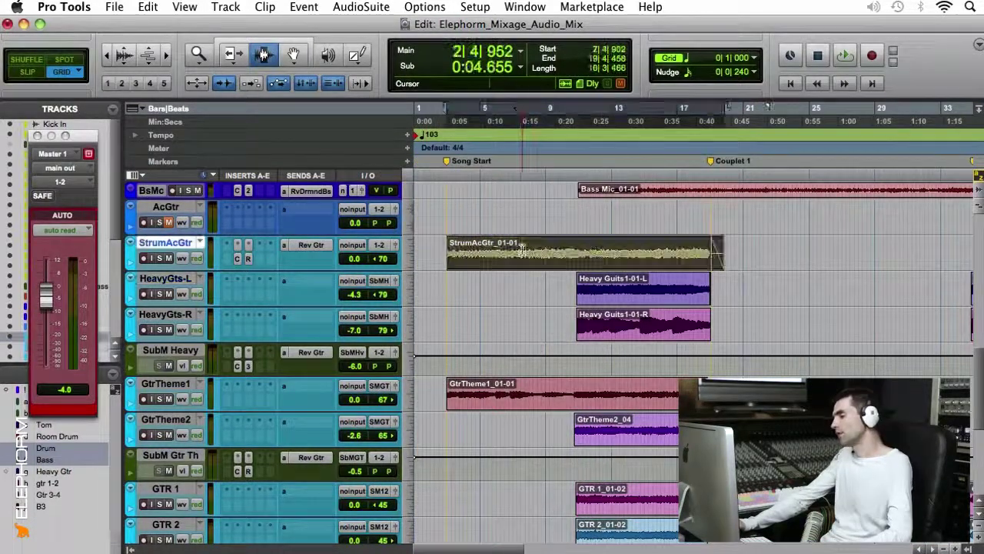
{"action": "left_click", "coordinate": [514, 390]}
{"action": "key", "text": "super+alt+z"}
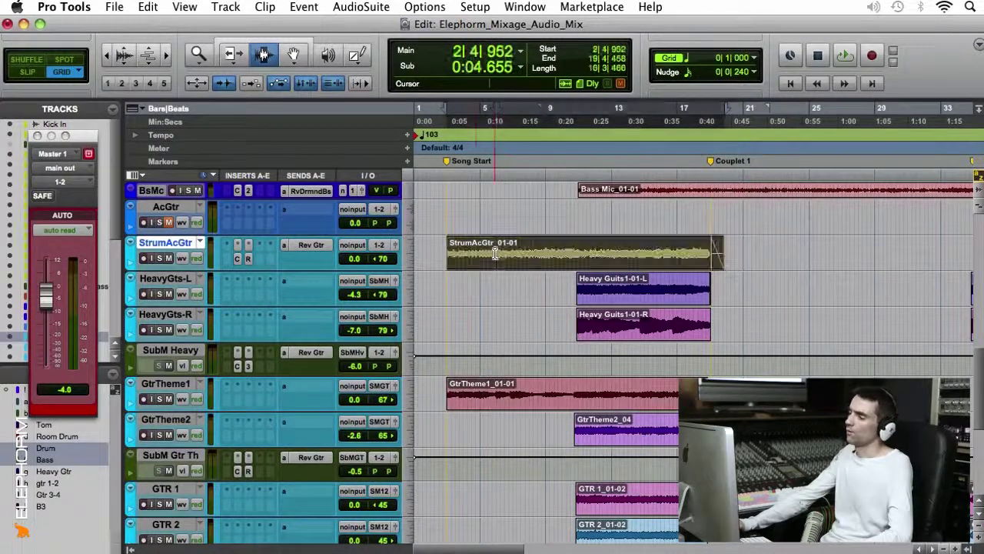
{"action": "double_click", "coordinate": [479, 396]}
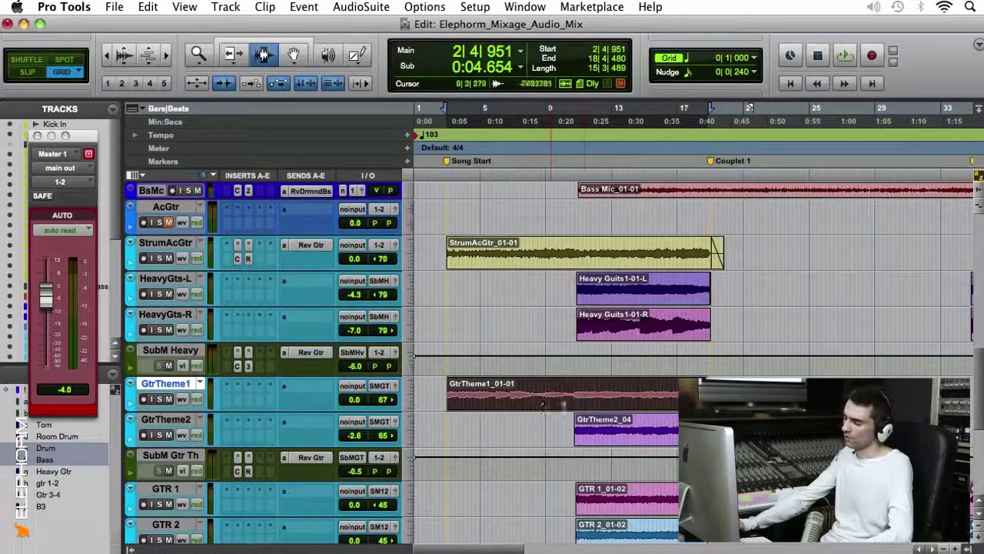
Highlight the Heavy Guits1, GtrTheme2_04, GTR 1_01-02 and GTR 2_01-02 clips in the second half of the intro.
{"action": "left_click_drag", "start_coordinate": [570, 284], "coordinate": [721, 331]}
{"action": "scroll", "coordinate": [721, 332], "scroll_direction": "down", "scroll_amount": 4}
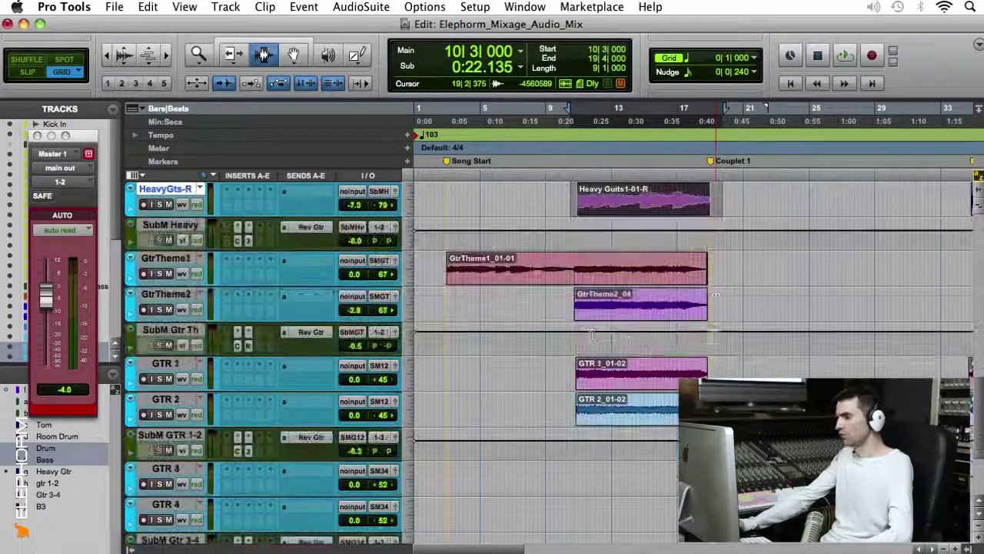
{"action": "left_click", "coordinate": [593, 303]}
{"action": "left_click_drag", "start_coordinate": [593, 303], "coordinate": [723, 298]}
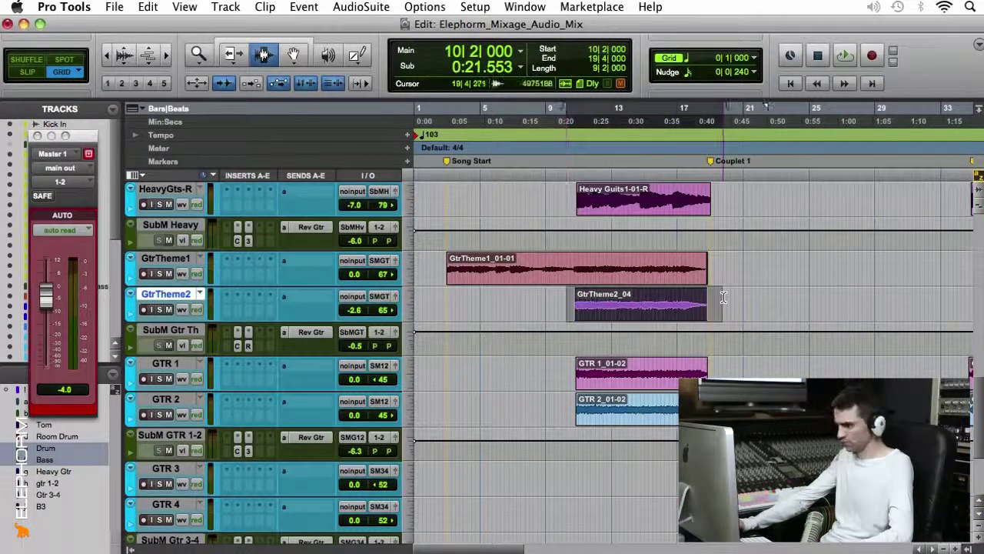
{"action": "left_click_drag", "start_coordinate": [568, 379], "coordinate": [719, 411]}
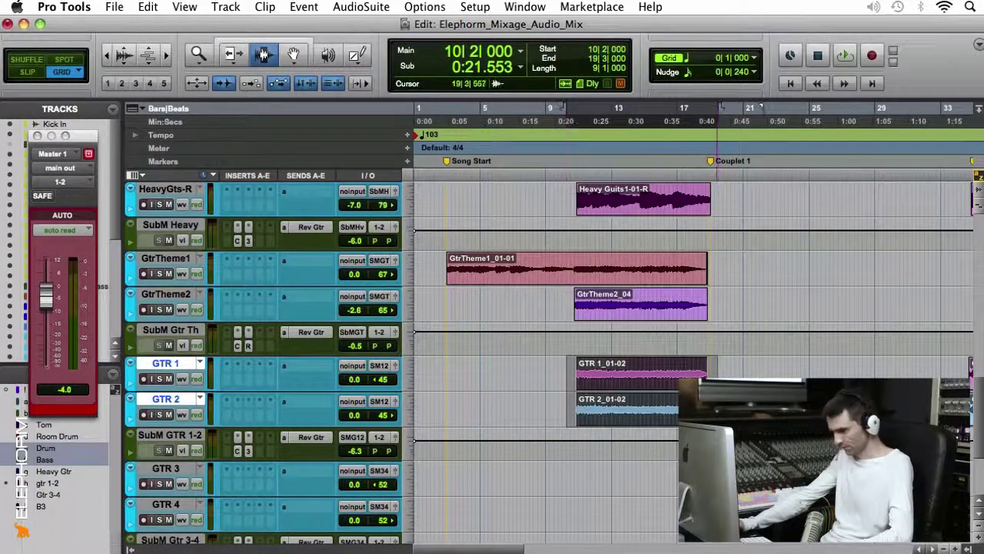
{"action": "left_click", "coordinate": [603, 387]}
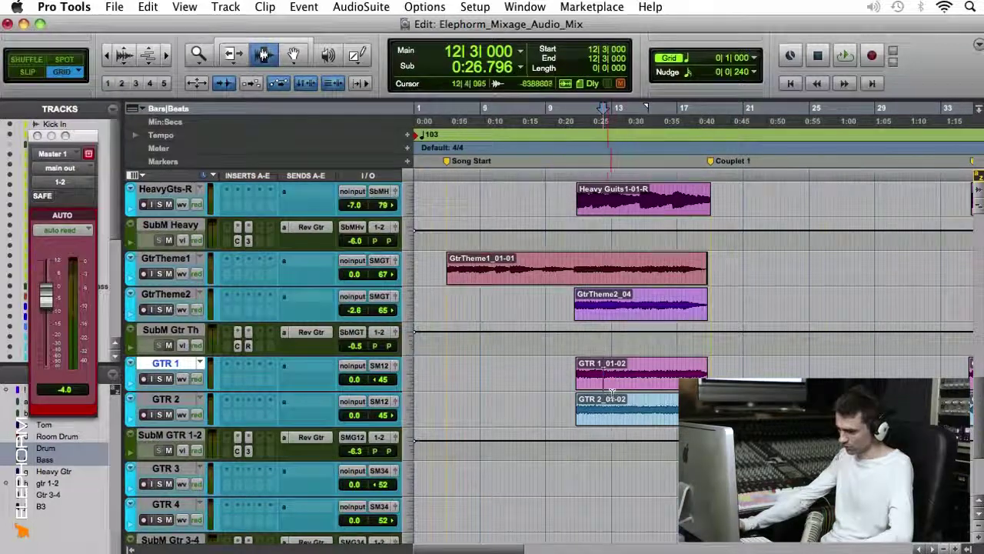
Review the changeover from the GtrTheme2 clip to the GTR 3 and GTR 4 clips at Couplet 1.
{"action": "key", "text": "super+bracketleft"}
{"action": "left_click", "coordinate": [496, 308]}
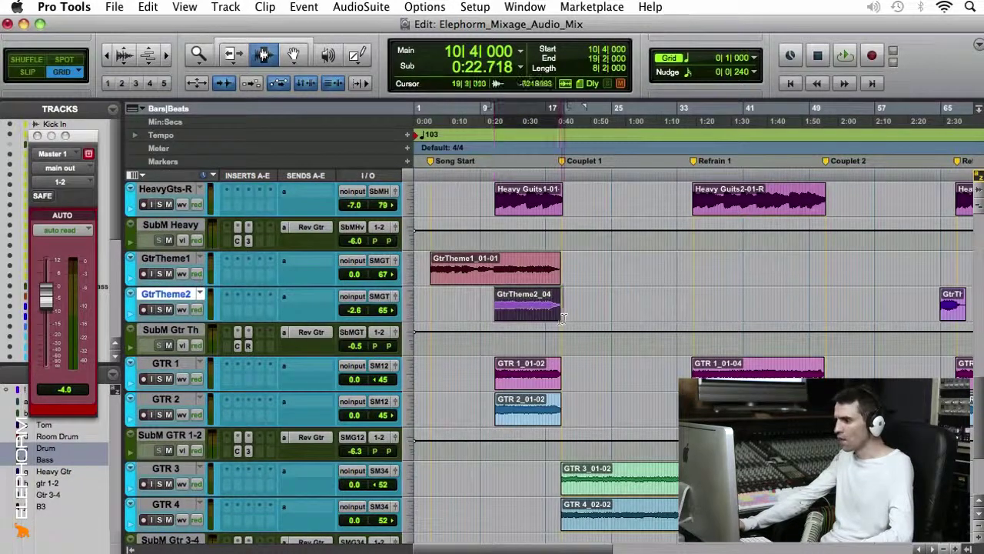
{"action": "left_click_drag", "start_coordinate": [562, 307], "coordinate": [565, 329]}
{"action": "scroll", "coordinate": [565, 329], "scroll_direction": "down", "scroll_amount": 4}
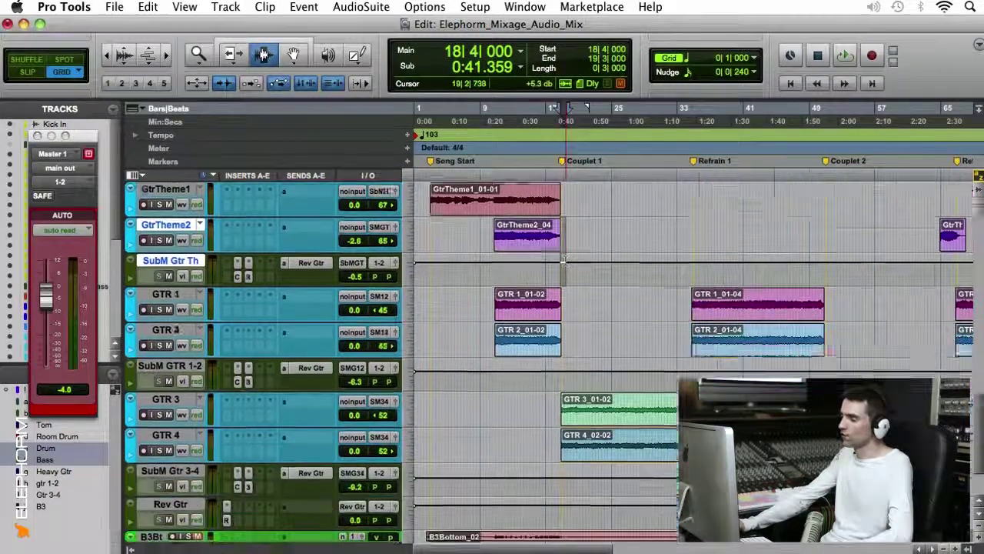
{"action": "double_click", "coordinate": [629, 339]}
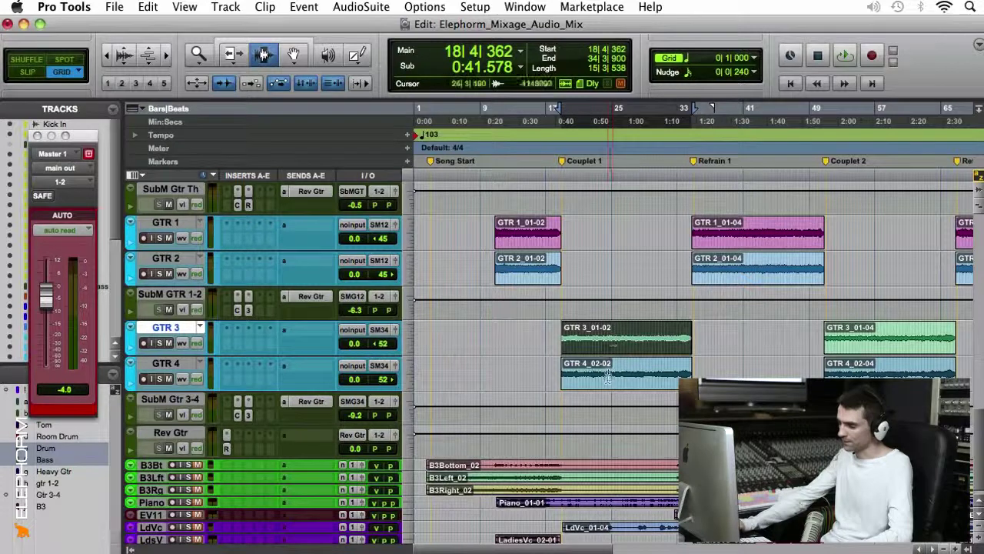
{"action": "left_click", "coordinate": [612, 370]}
{"action": "double_click", "coordinate": [611, 369]}
{"action": "left_click", "coordinate": [612, 347]}
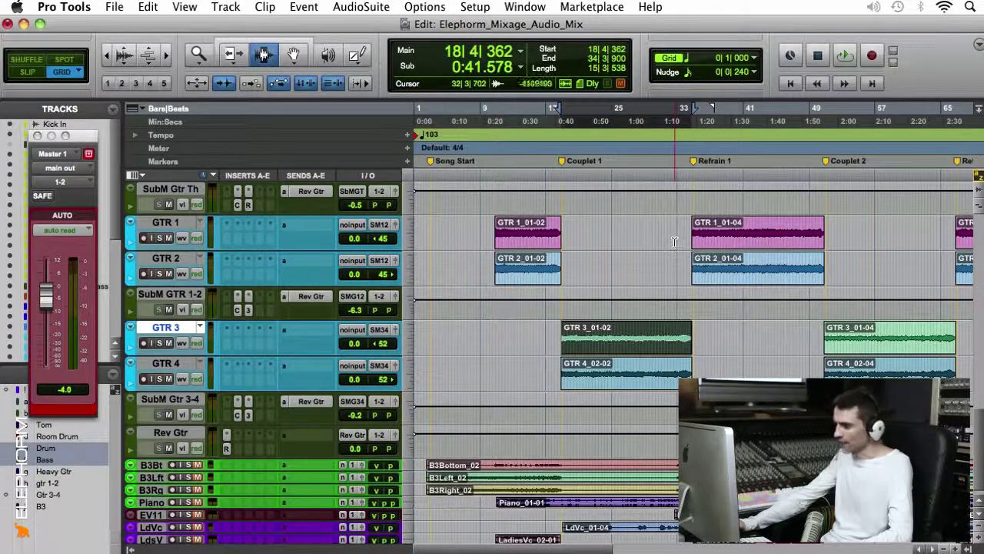
Highlight the start of the GTR 1 clip in Refrain 1 and review the guitar clips over the whole song.
{"action": "left_click_drag", "start_coordinate": [675, 229], "coordinate": [752, 234]}
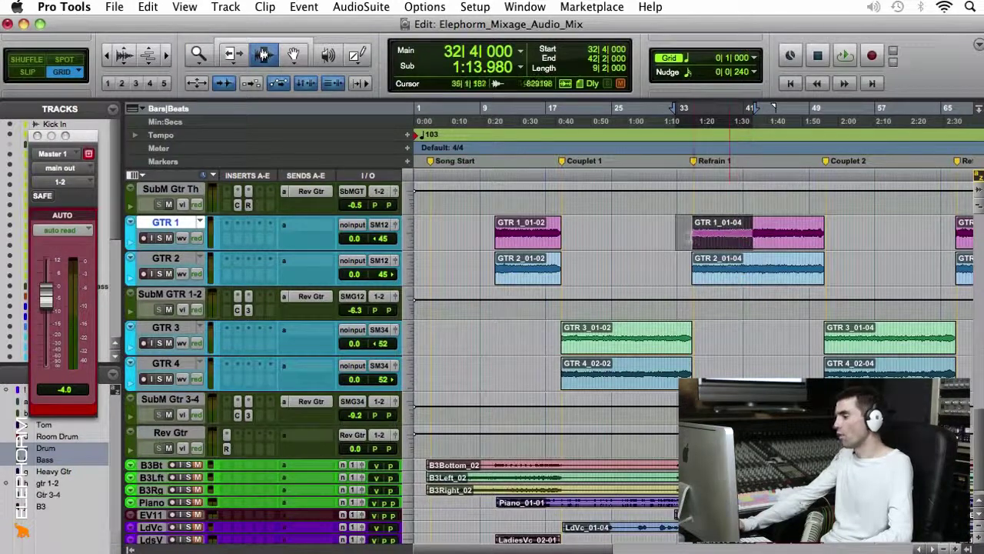
{"action": "key", "text": "super+bracketleft"}
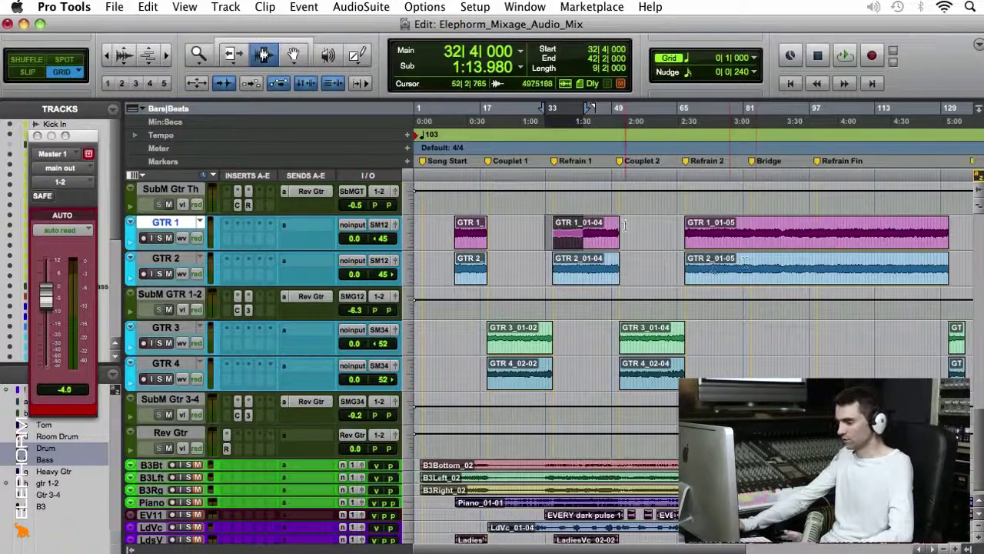
{"action": "left_click", "coordinate": [585, 248]}
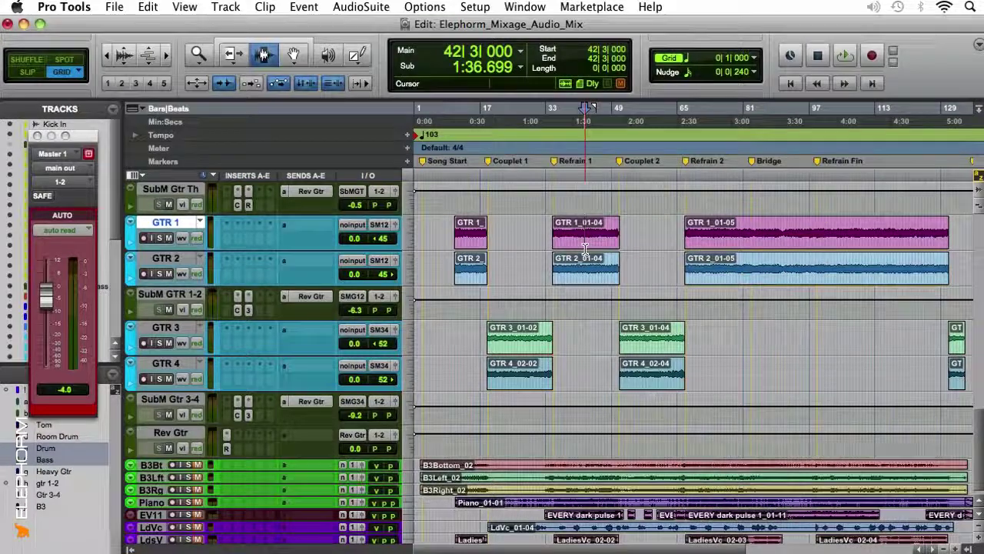
Solo the AcGtr track, select its clip in the Bridge, fit it to the view and play it.
{"action": "scroll", "coordinate": [585, 249], "scroll_direction": "up", "scroll_amount": 8}
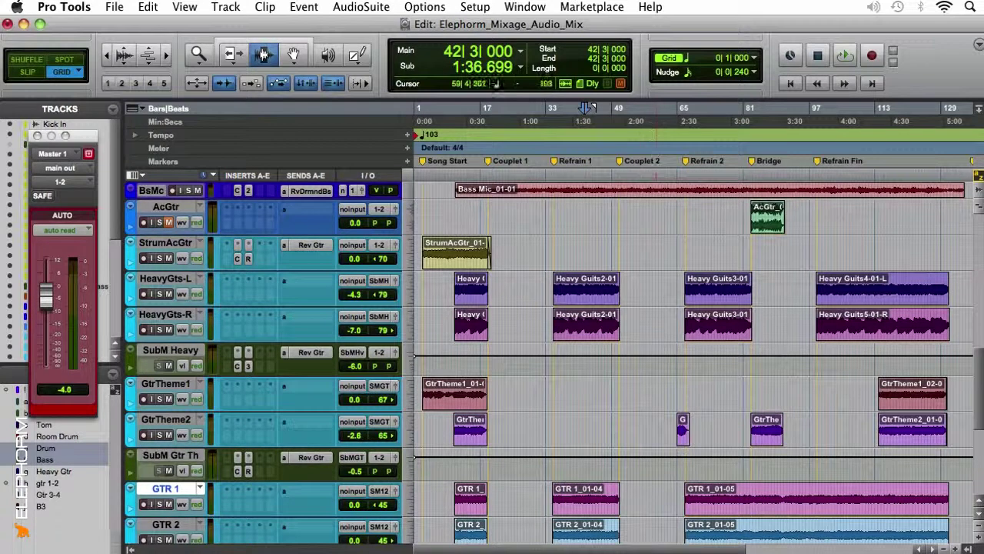
{"action": "double_click", "coordinate": [758, 221]}
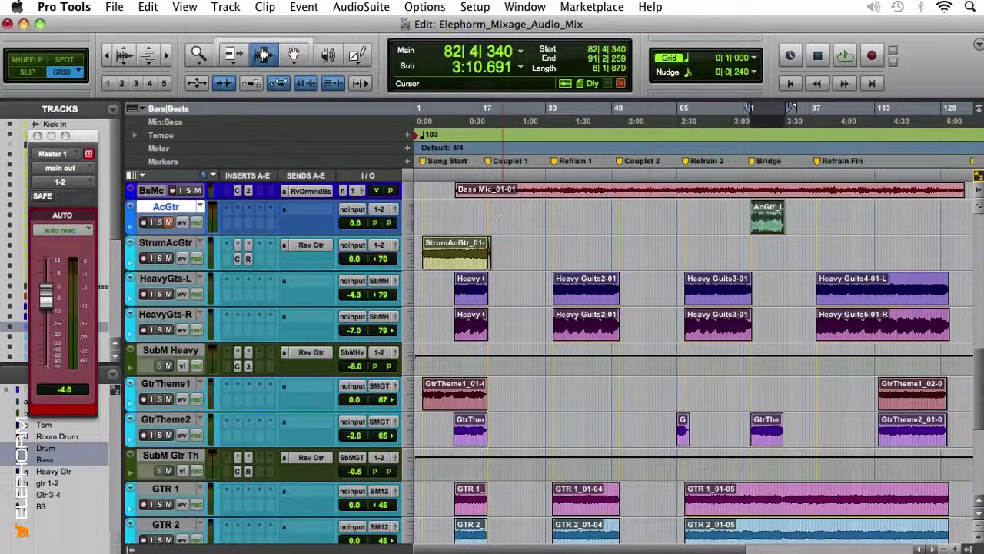
{"action": "left_click", "coordinate": [159, 223]}
{"action": "key", "text": "space"}
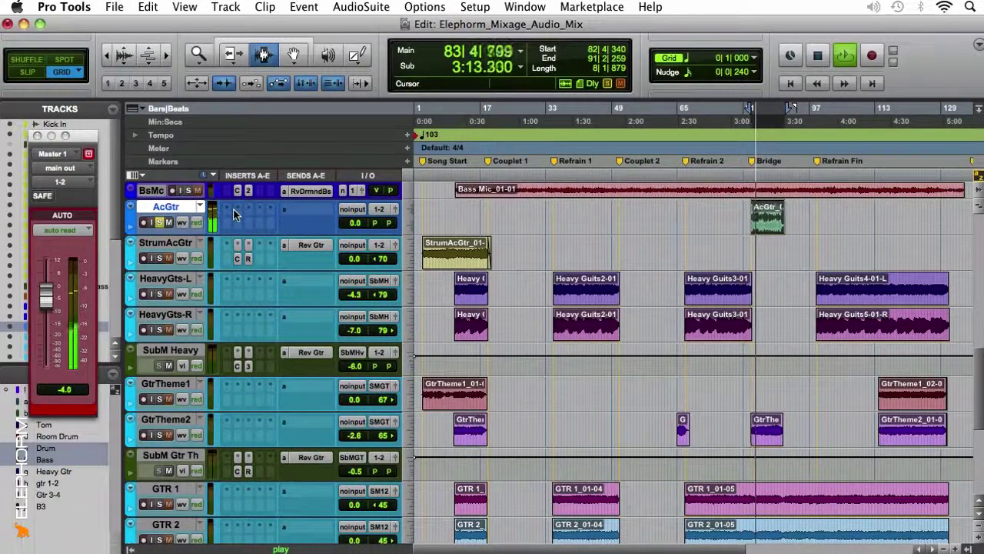
{"action": "left_click", "coordinate": [782, 220]}
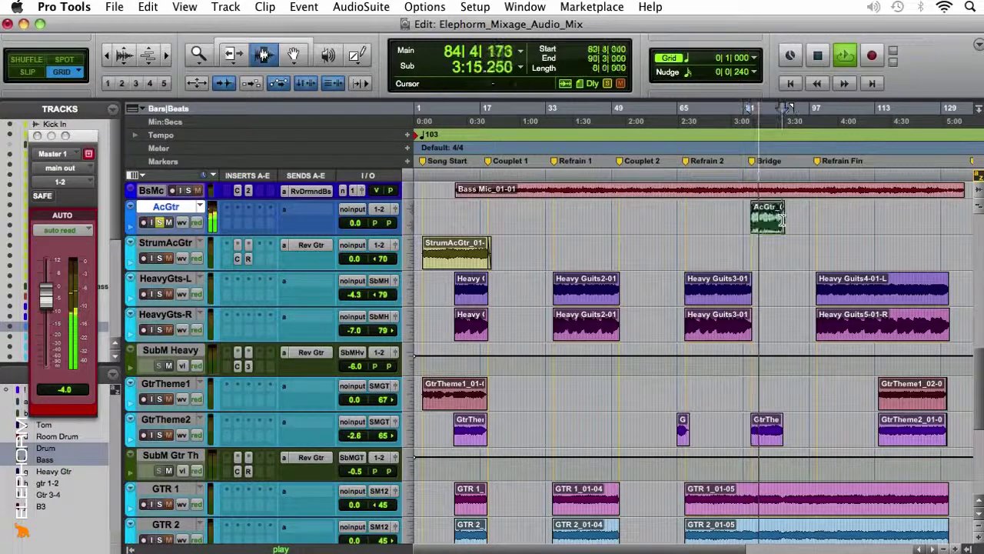
{"action": "double_click", "coordinate": [781, 220]}
{"action": "key", "text": "alt+f"}
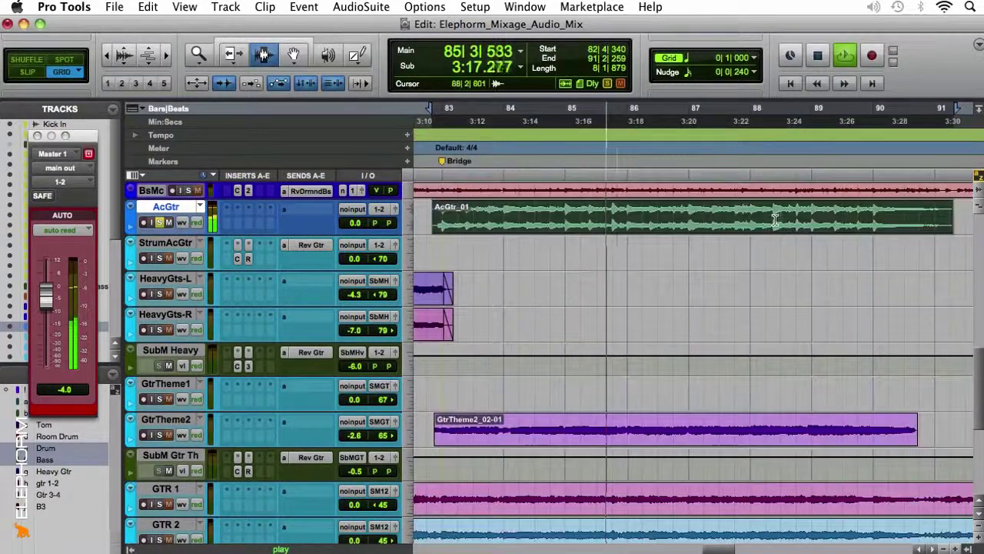
{"action": "key", "text": "space"}
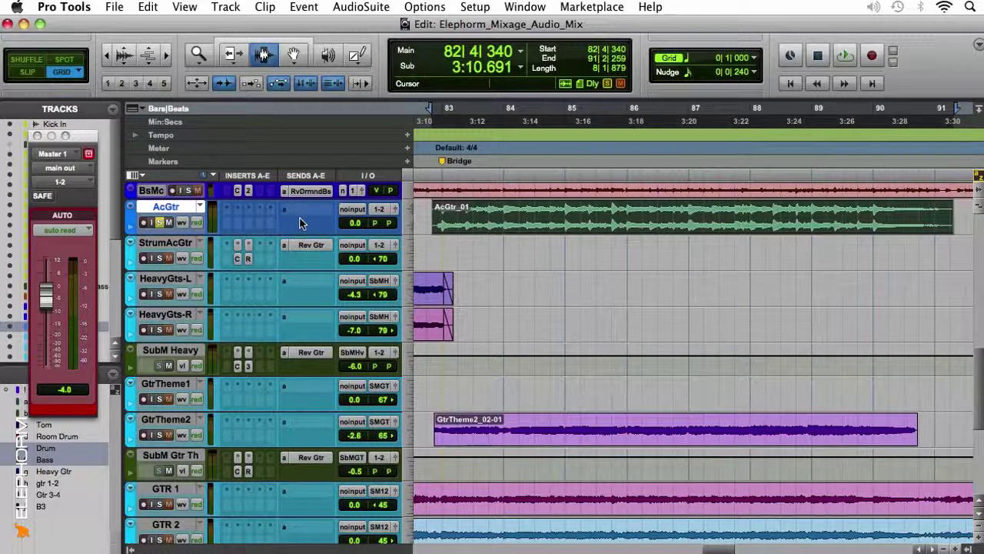
Insert the stereo multichannel Channel Strip EQ on AcGtr and position its window clear of the AcGtr channel in the Mix window.
{"action": "left_click", "coordinate": [238, 216]}
{"action": "mouse_move", "coordinate": [353, 275]}
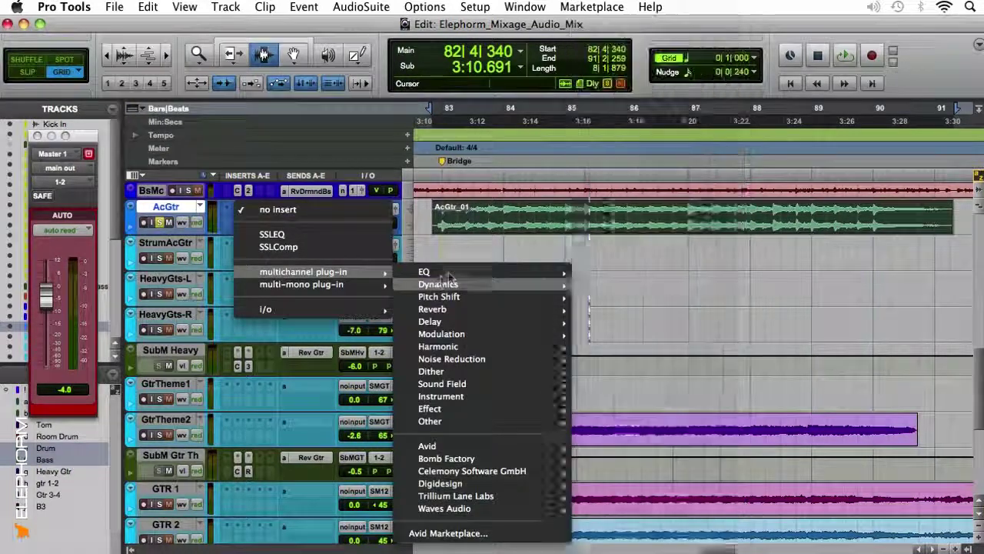
{"action": "mouse_move", "coordinate": [446, 272]}
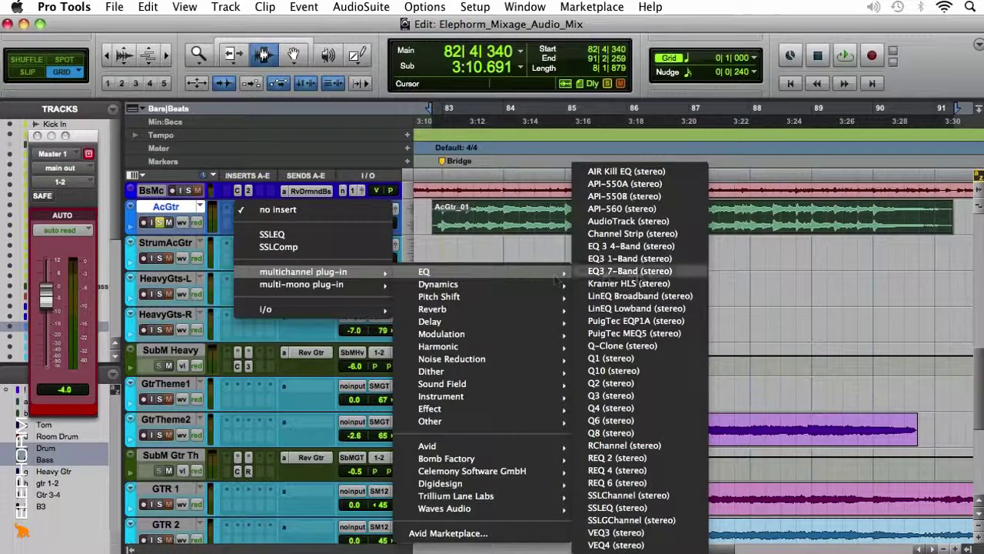
{"action": "left_click", "coordinate": [638, 234]}
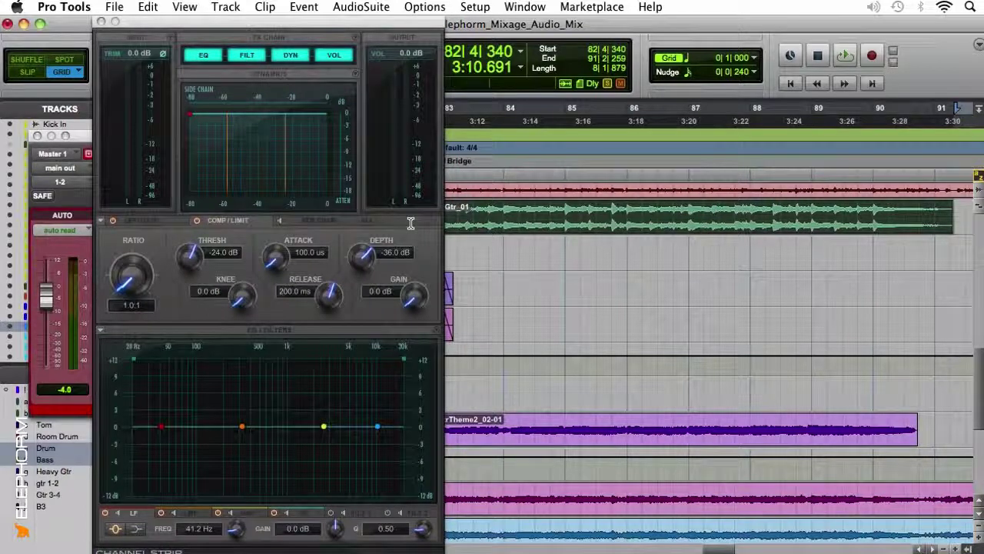
{"action": "key", "text": "super+equal"}
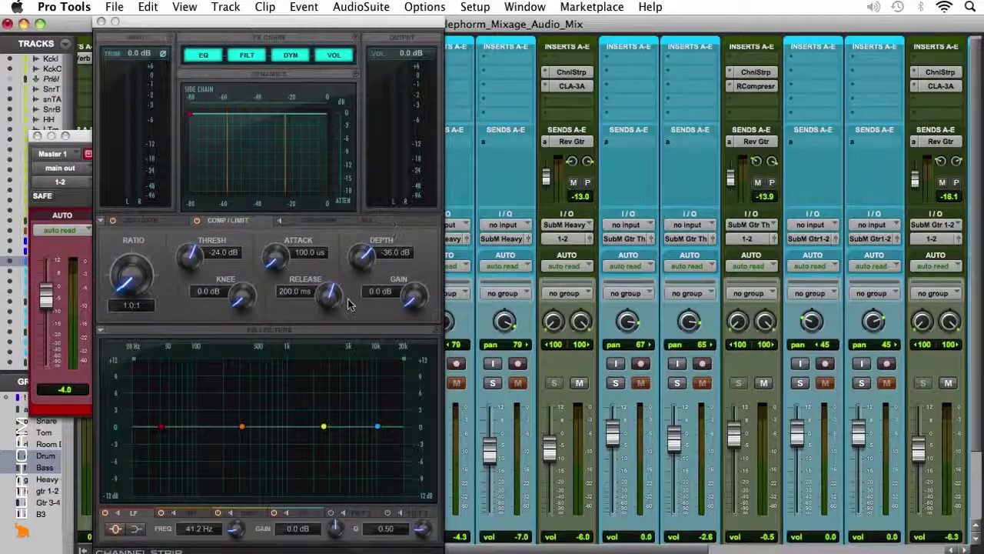
{"action": "left_click_drag", "start_coordinate": [312, 19], "coordinate": [803, 19]}
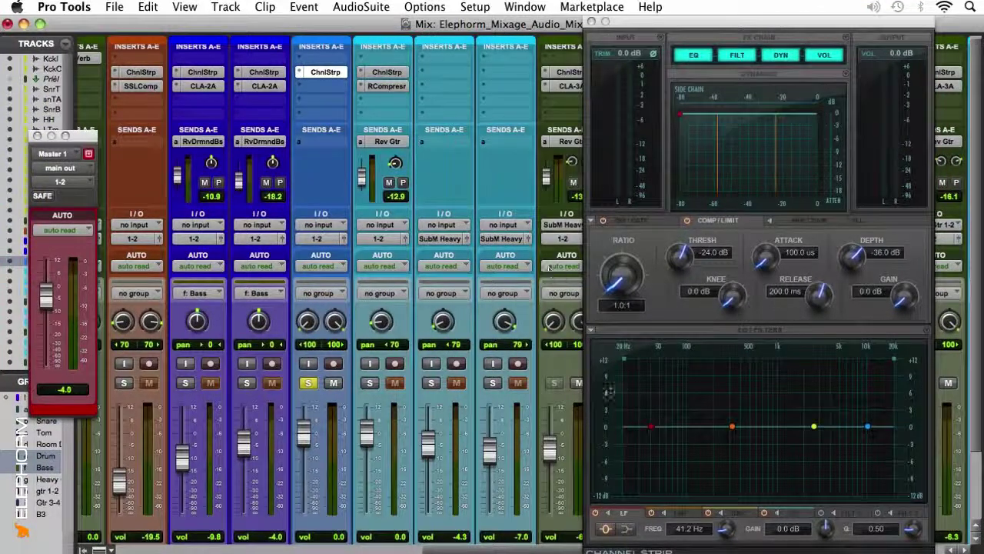
Add a 136 Hz, 12 dB/O low-cut filter on AcGtr and set the LMF band to -2.8 dB at 1.2 kHz, Q 2.94.
{"action": "left_click_drag", "start_coordinate": [622, 358], "coordinate": [698, 365]}
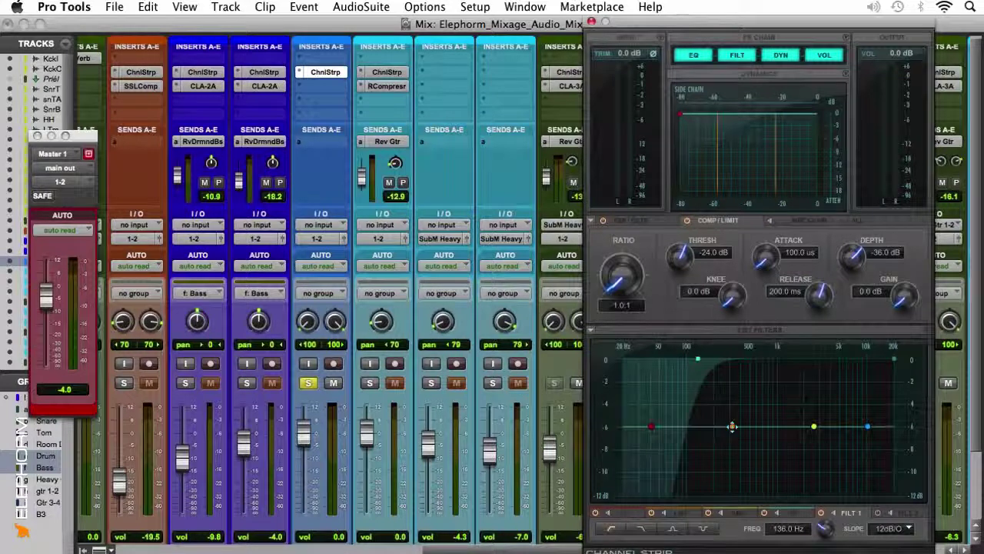
{"action": "left_click_drag", "start_coordinate": [733, 426], "coordinate": [783, 443]}
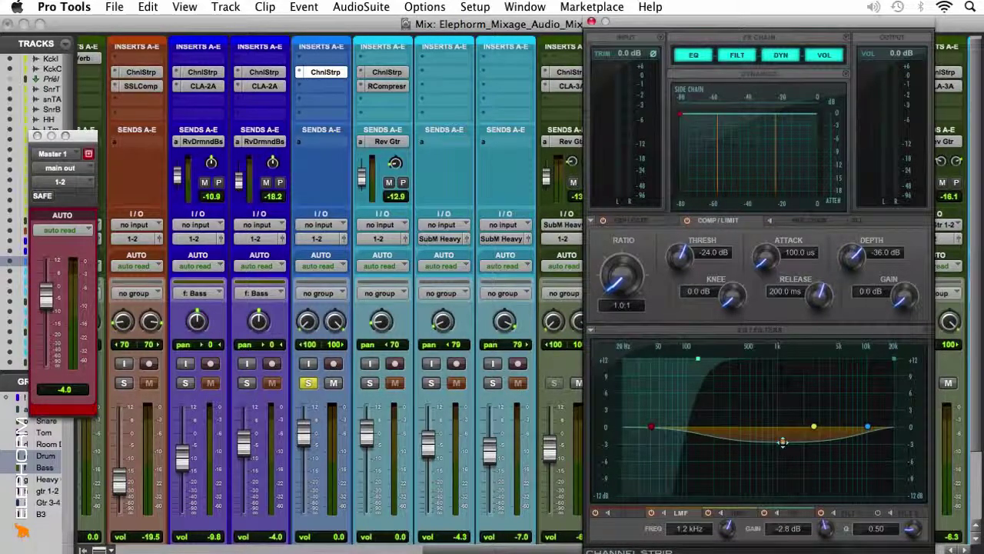
{"action": "left_click_drag", "start_coordinate": [915, 534], "coordinate": [919, 491]}
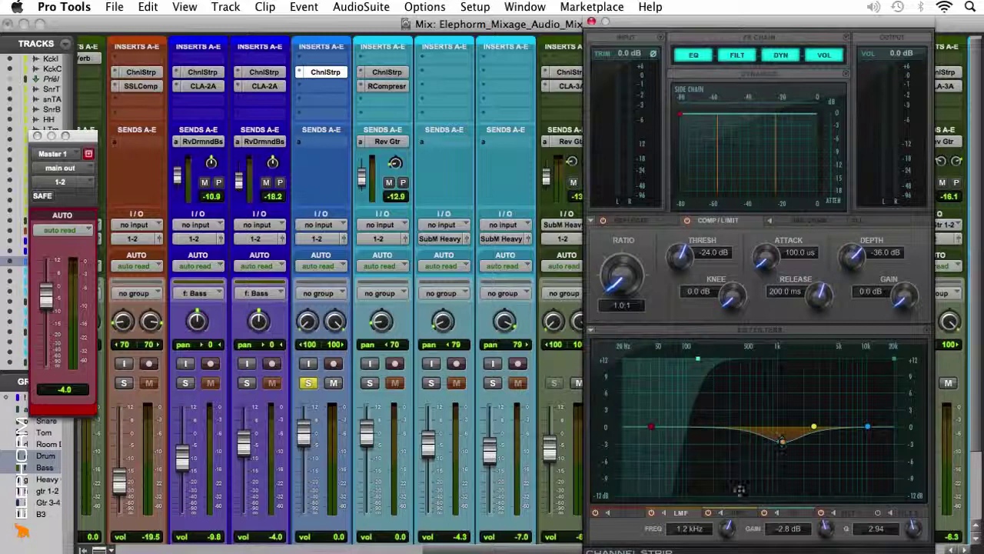
Isolate the LMF band on AcGtr, move it to 2.5 kHz and compare the sound with the band bypassed and active.
{"action": "left_click", "coordinate": [667, 517]}
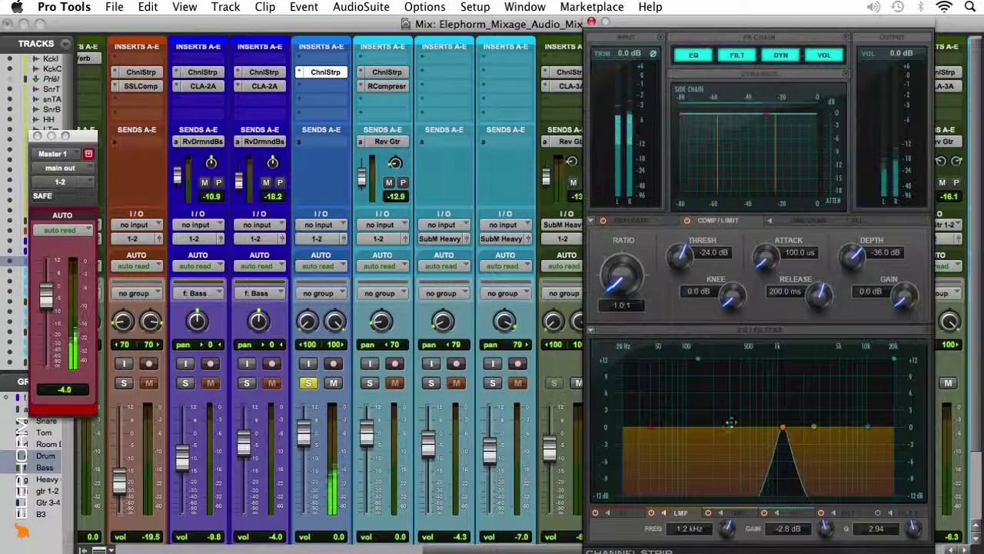
{"action": "left_click_drag", "start_coordinate": [782, 428], "coordinate": [810, 428]}
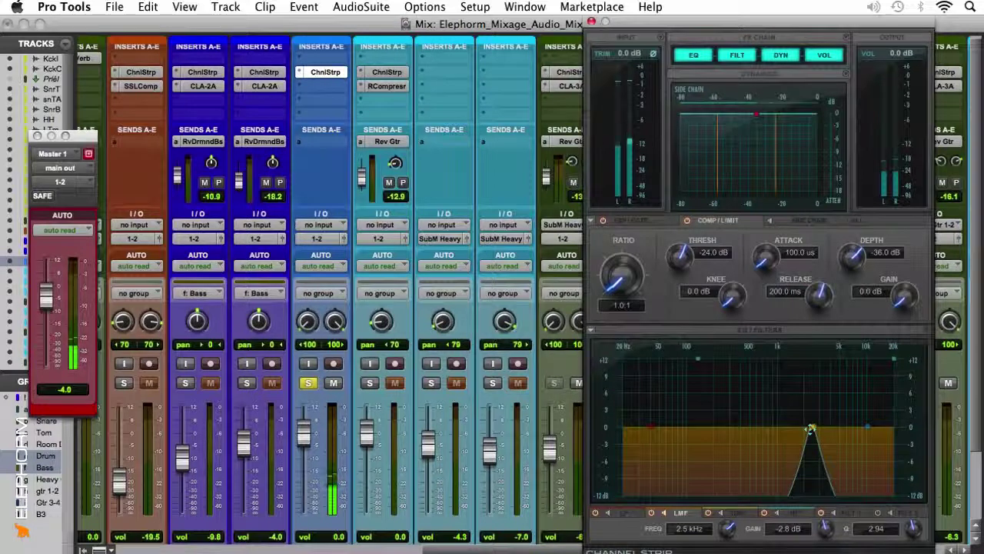
{"action": "left_click_drag", "start_coordinate": [746, 510], "coordinate": [670, 527]}
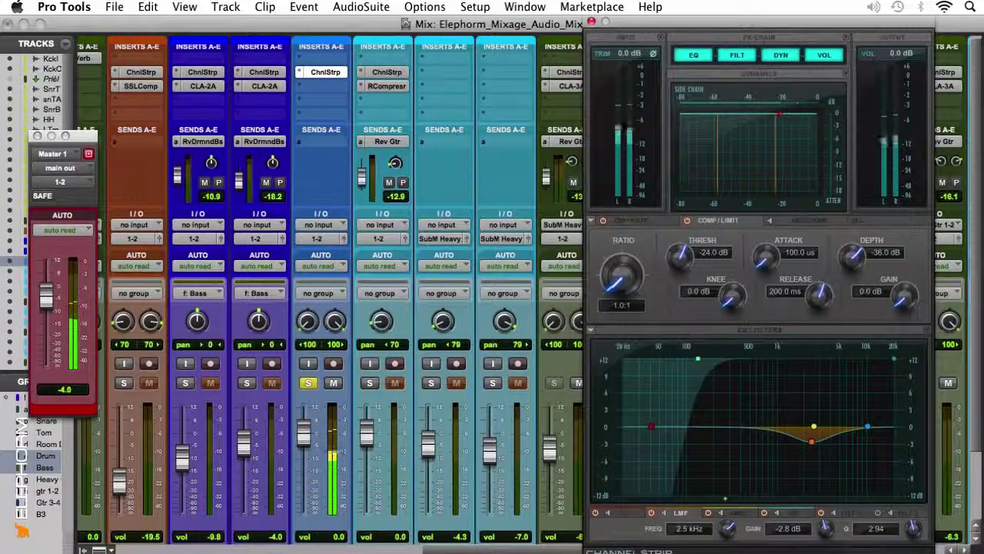
{"action": "left_click", "coordinate": [652, 513]}
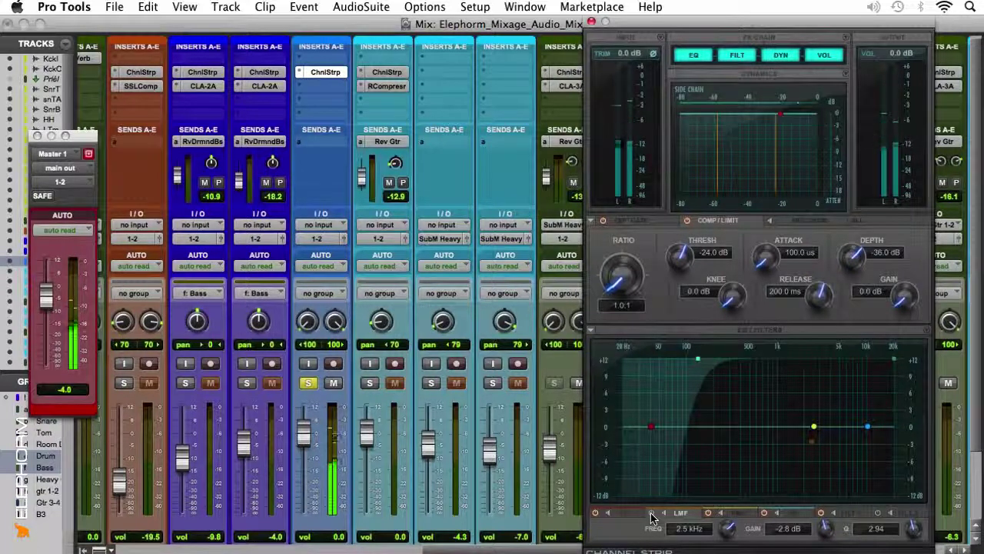
{"action": "left_click", "coordinate": [651, 513]}
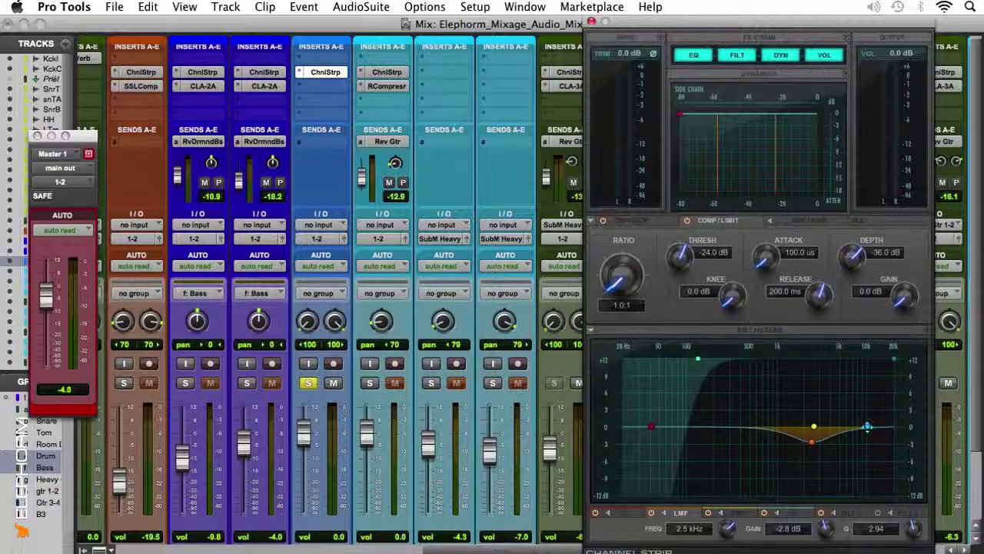
Cut the HF band on AcGtr by 2.3 dB at 7.5 kHz with Q 6.49, isolating the band to find the frequency.
{"action": "left_click_drag", "start_coordinate": [867, 428], "coordinate": [857, 441]}
{"action": "left_click_drag", "start_coordinate": [913, 530], "coordinate": [919, 479]}
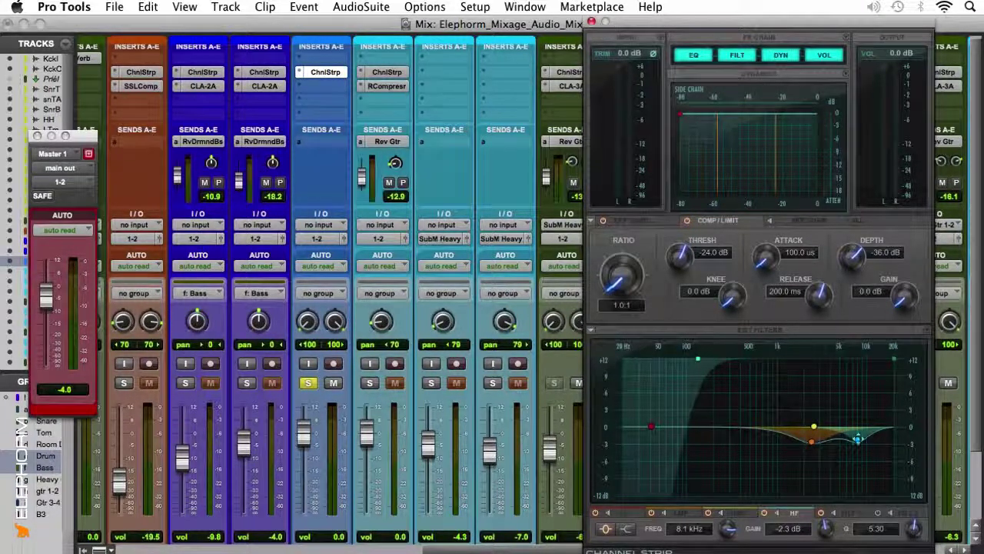
{"action": "left_click", "coordinate": [858, 439]}
{"action": "left_click_drag", "start_coordinate": [858, 428], "coordinate": [856, 430]}
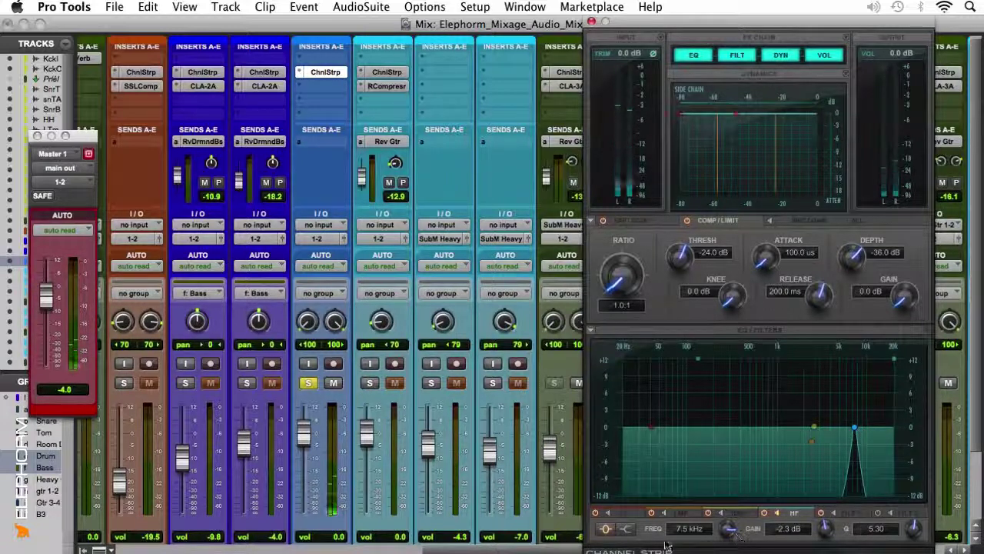
{"action": "left_click", "coordinate": [777, 512]}
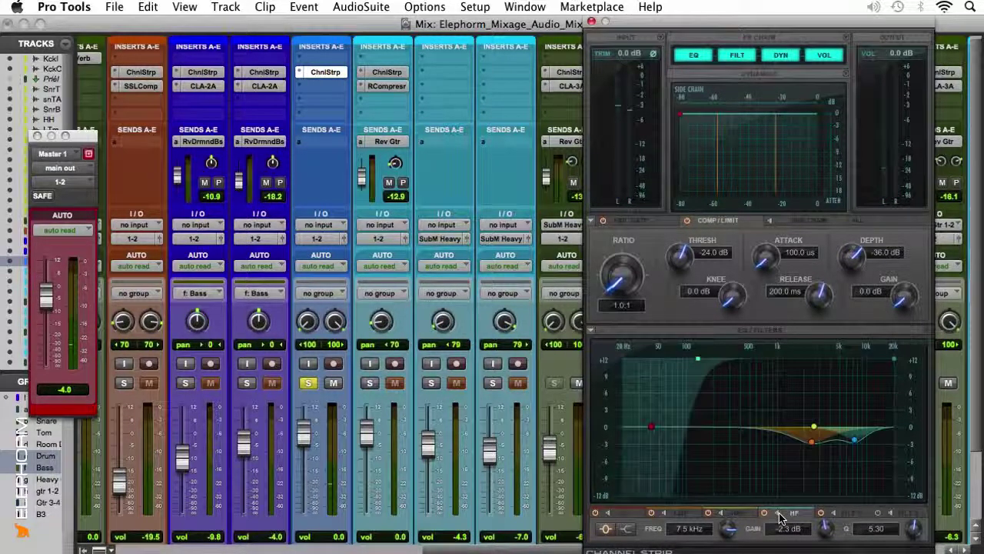
{"action": "left_click_drag", "start_coordinate": [915, 536], "coordinate": [917, 526]}
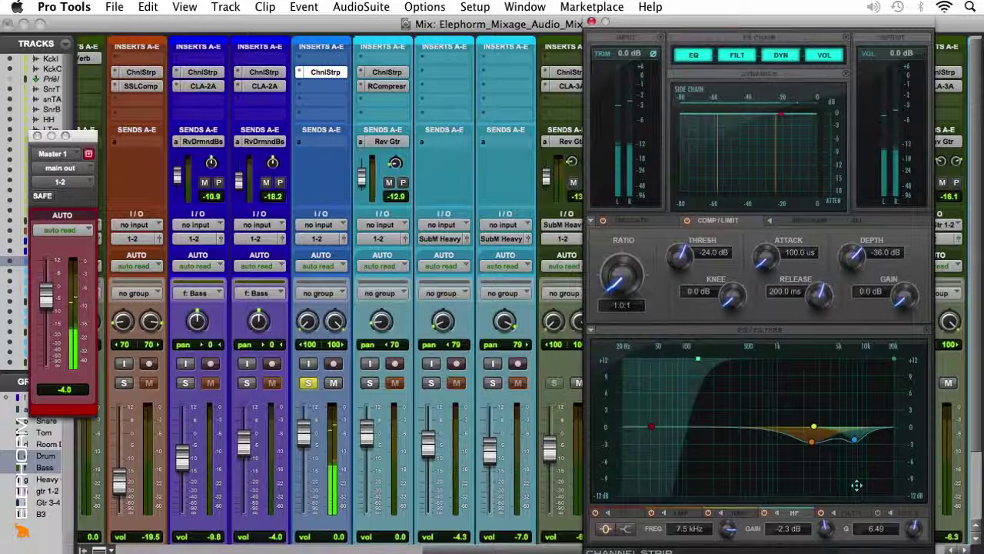
Compare AcGtr with its Channel Strip bypassed and active, leave it active and close the plug-in window.
{"action": "left_click", "coordinate": [324, 74]}
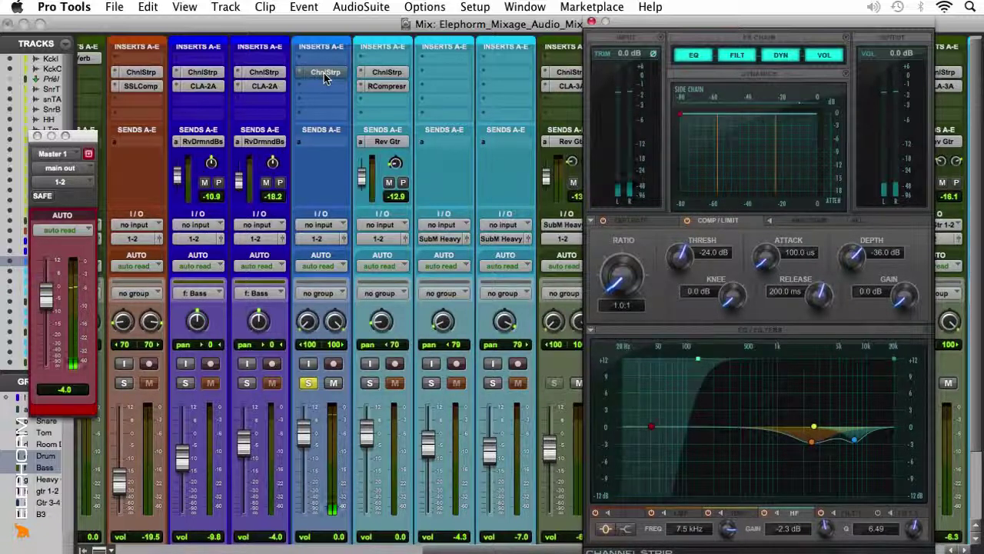
{"action": "left_click", "coordinate": [324, 73]}
{"action": "left_click", "coordinate": [324, 73]}
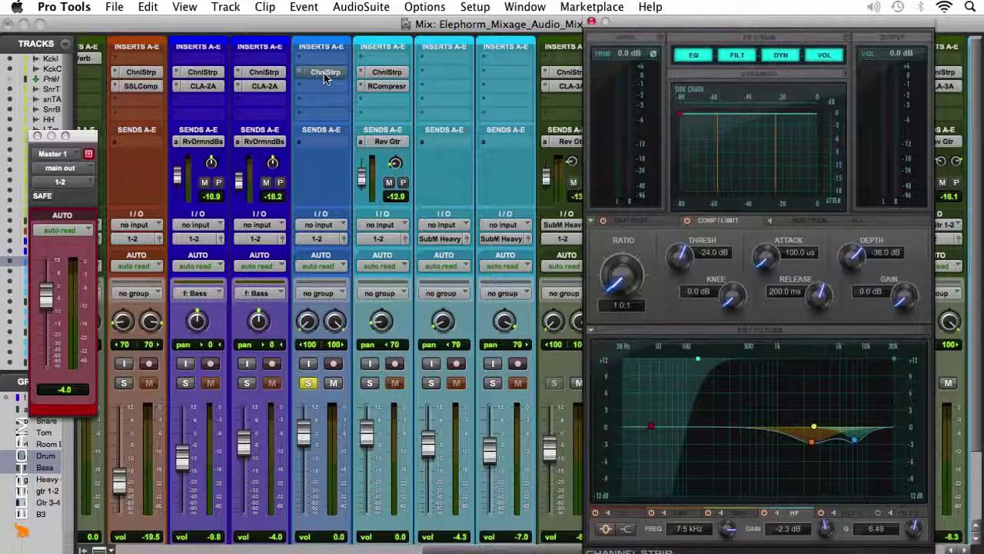
{"action": "left_click", "coordinate": [324, 72]}
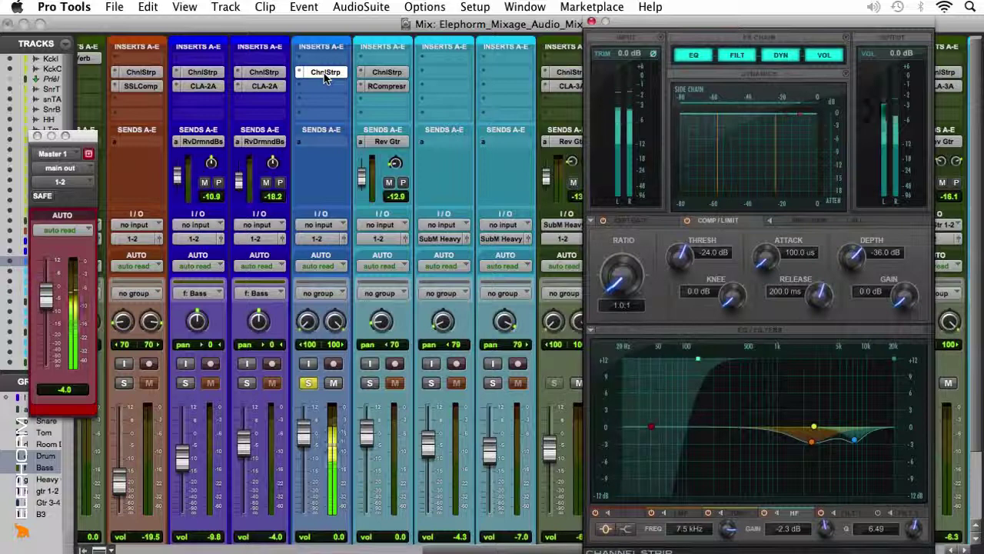
{"action": "left_click", "coordinate": [591, 21]}
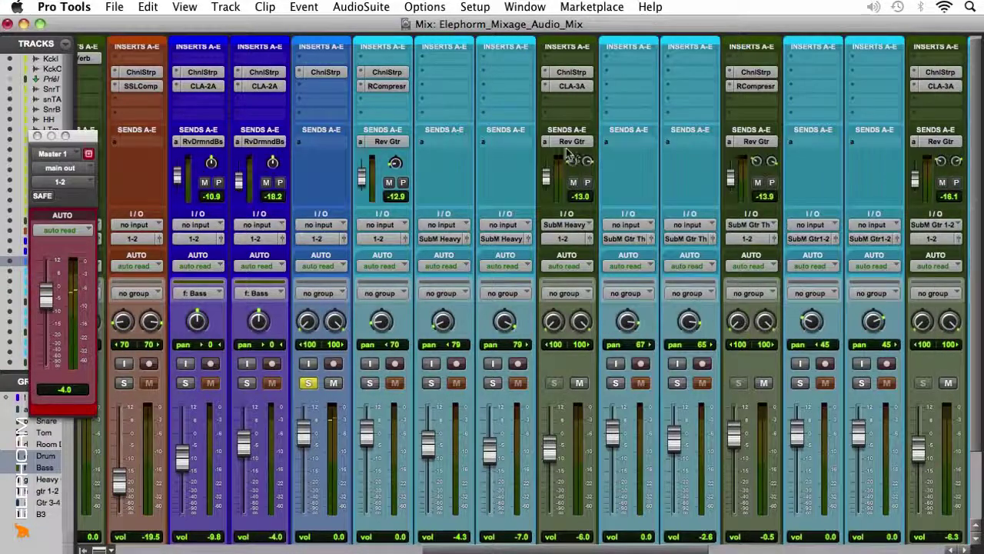
Insert the stereo multichannel CLA-3A compressor after the Channel Strip on AcGtr and place its window beside the AcGtr channel.
{"action": "left_click", "coordinate": [302, 90]}
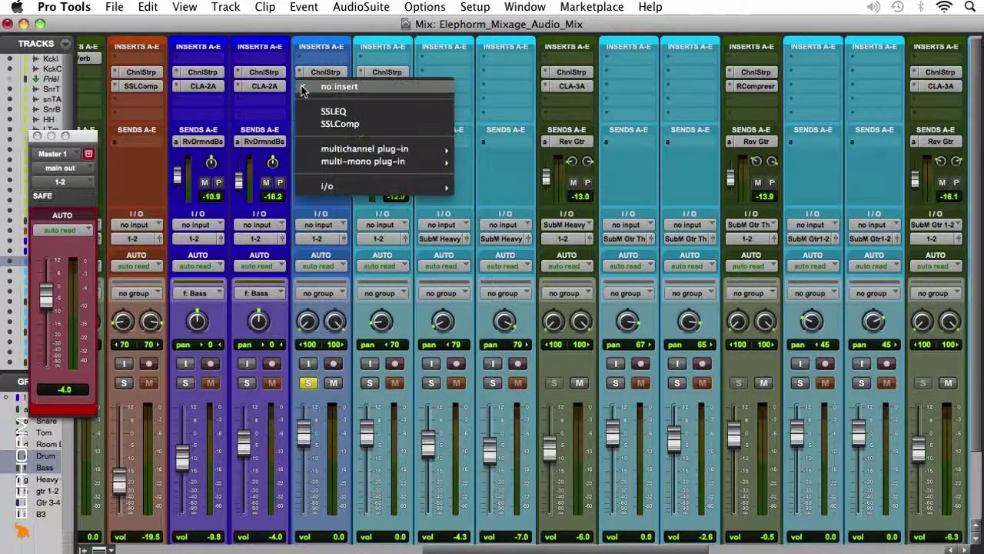
{"action": "mouse_move", "coordinate": [334, 150]}
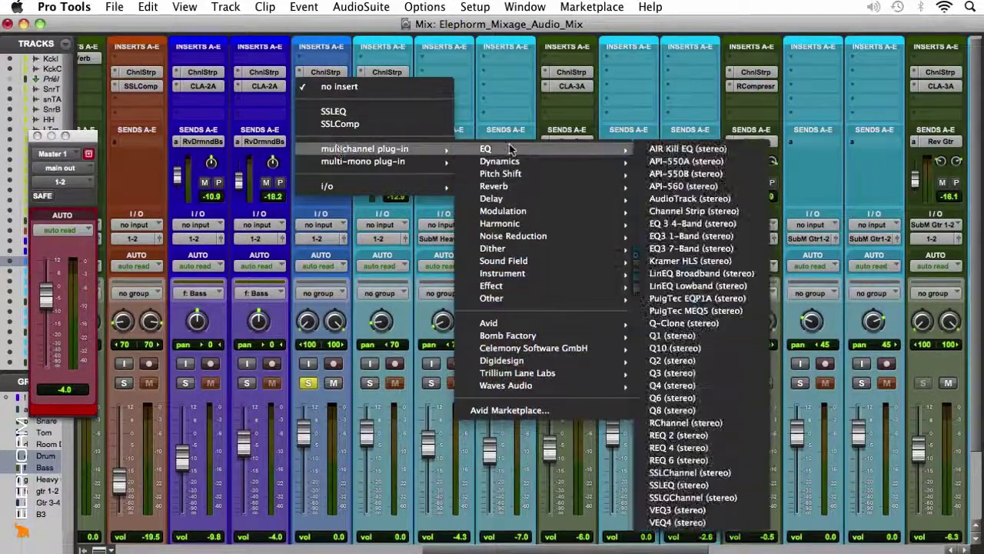
{"action": "mouse_move", "coordinate": [516, 164]}
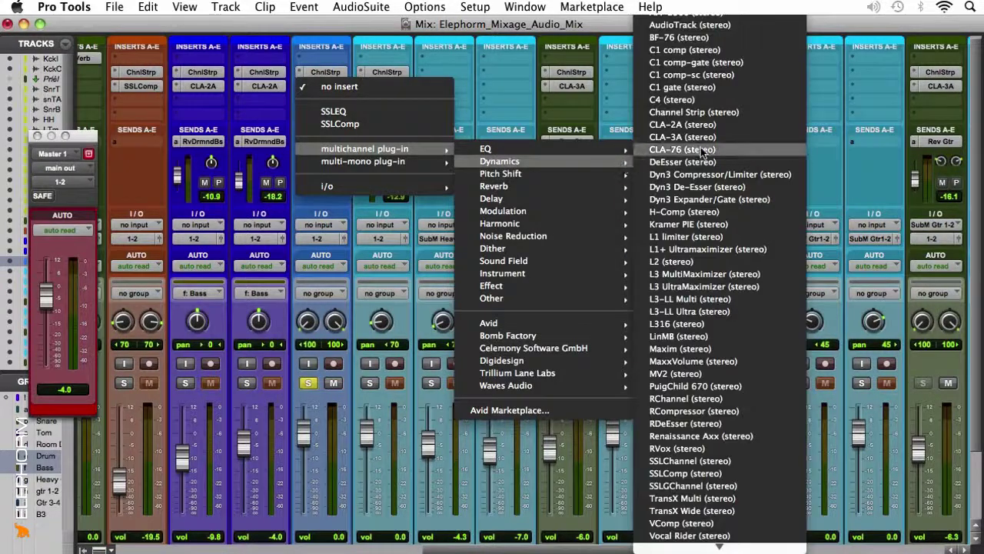
{"action": "left_click", "coordinate": [692, 137]}
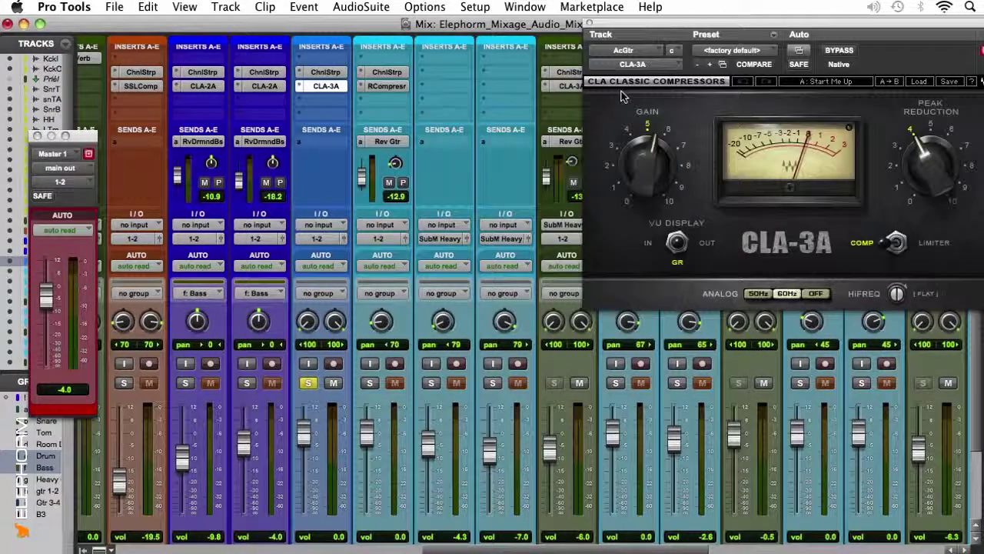
{"action": "left_click_drag", "start_coordinate": [745, 24], "coordinate": [517, 99]}
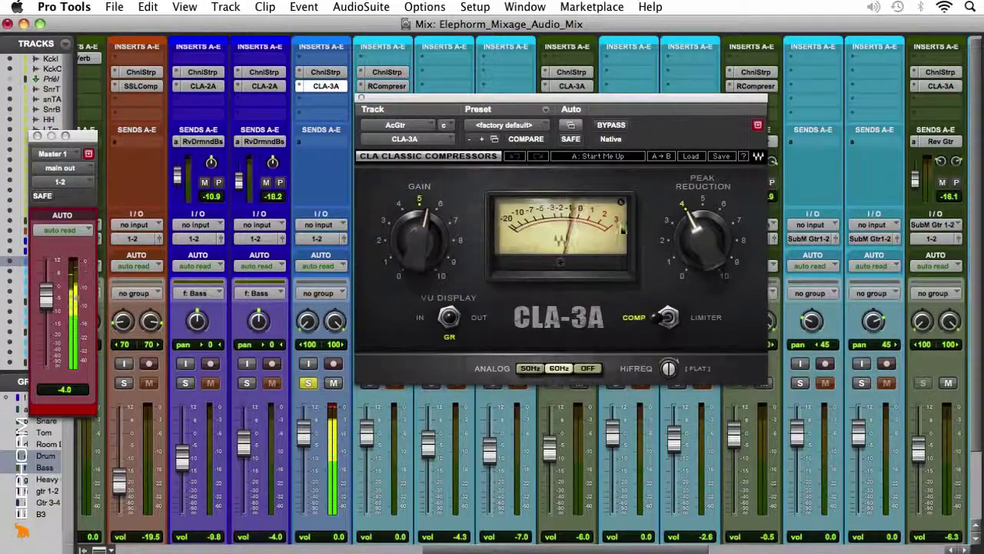
Lower the CLA-3A gain on AcGtr to about 4 and raise its peak reduction to just under 5.
{"action": "left_click_drag", "start_coordinate": [419, 242], "coordinate": [421, 249]}
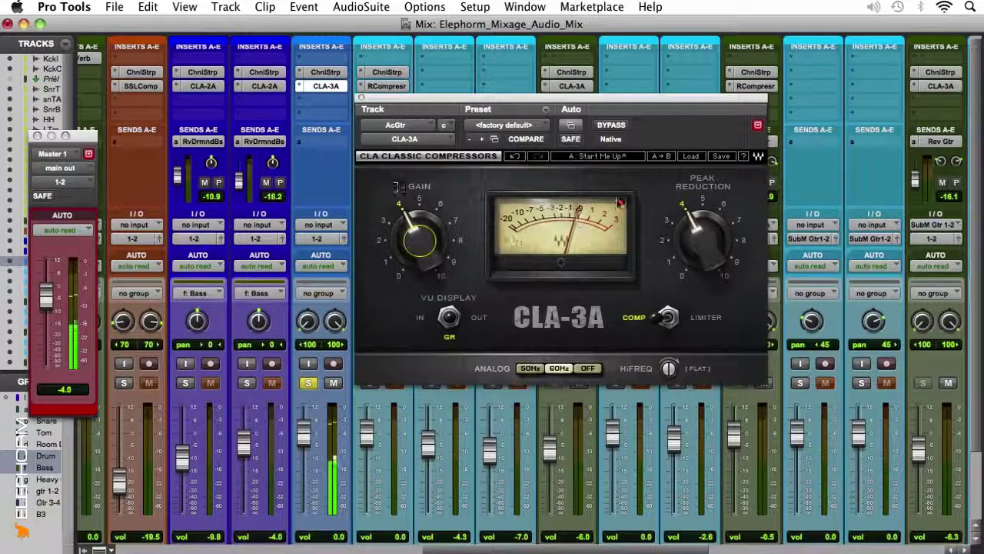
{"action": "left_click_drag", "start_coordinate": [702, 240], "coordinate": [706, 228]}
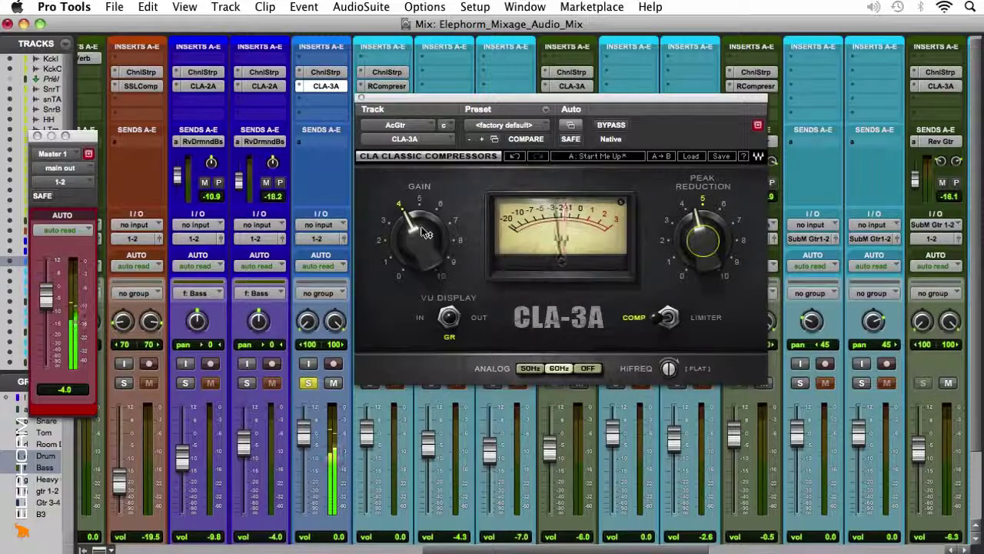
{"action": "mouse_move", "coordinate": [424, 242]}
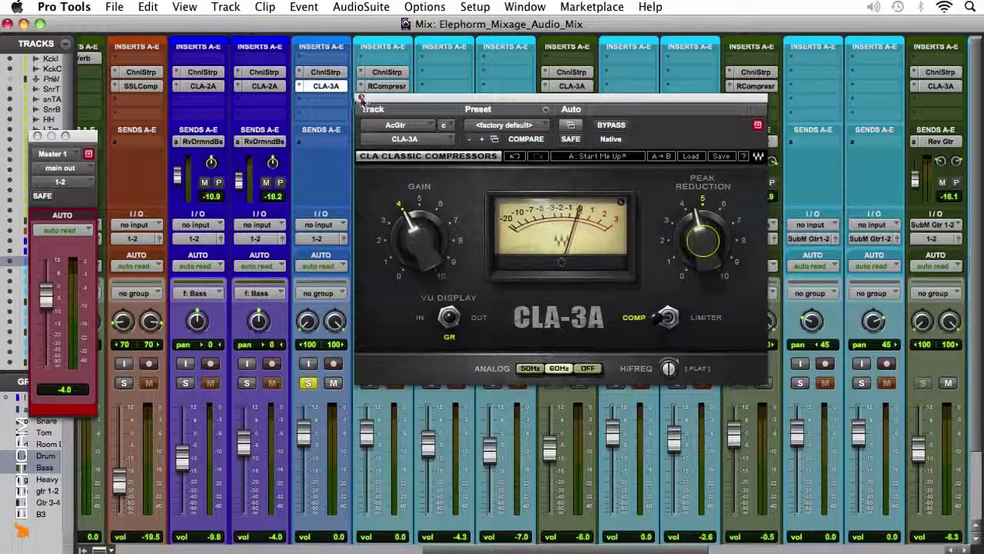
Review the Channel Strip and CLA-3A settings on AcGtr and close the plug-in window.
{"action": "left_click", "coordinate": [325, 72]}
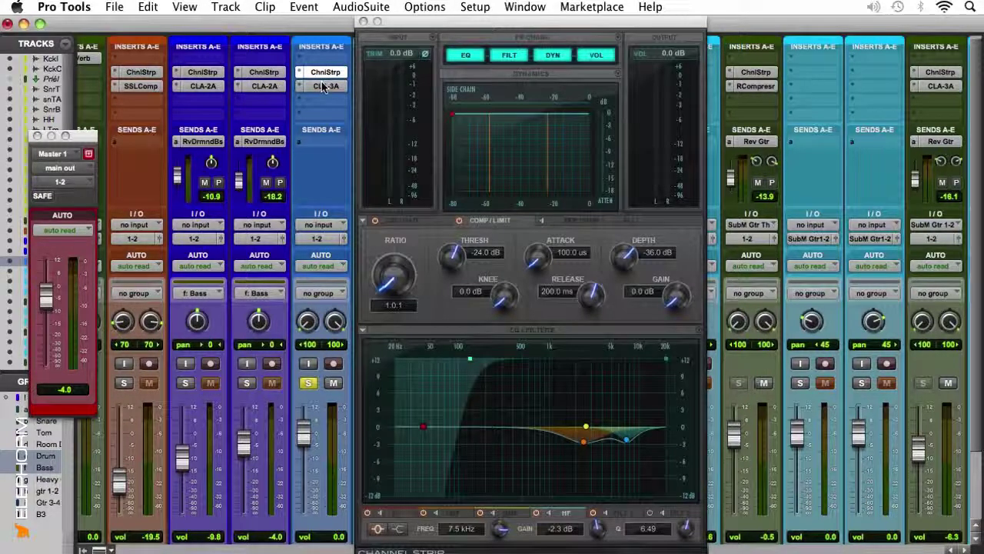
{"action": "left_click", "coordinate": [324, 87]}
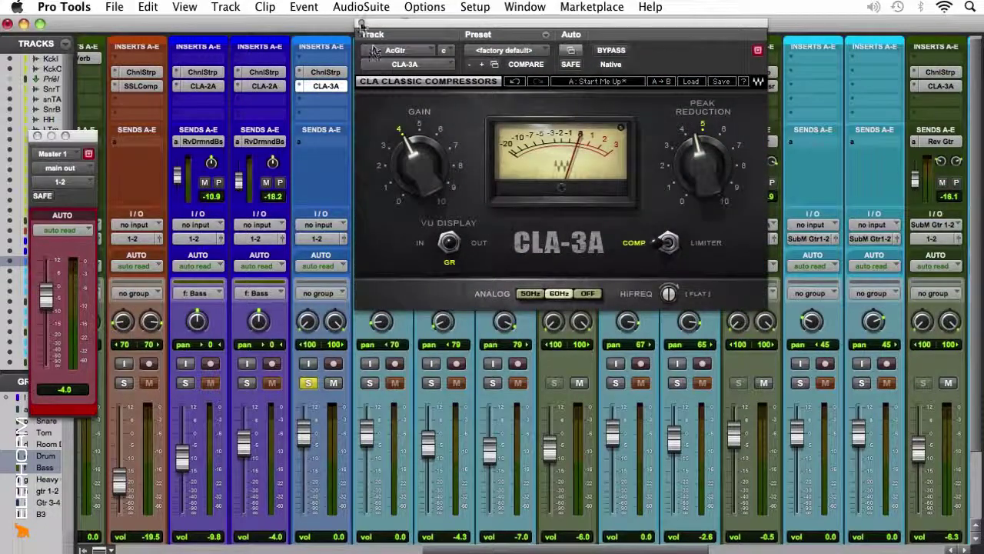
{"action": "left_click", "coordinate": [361, 25]}
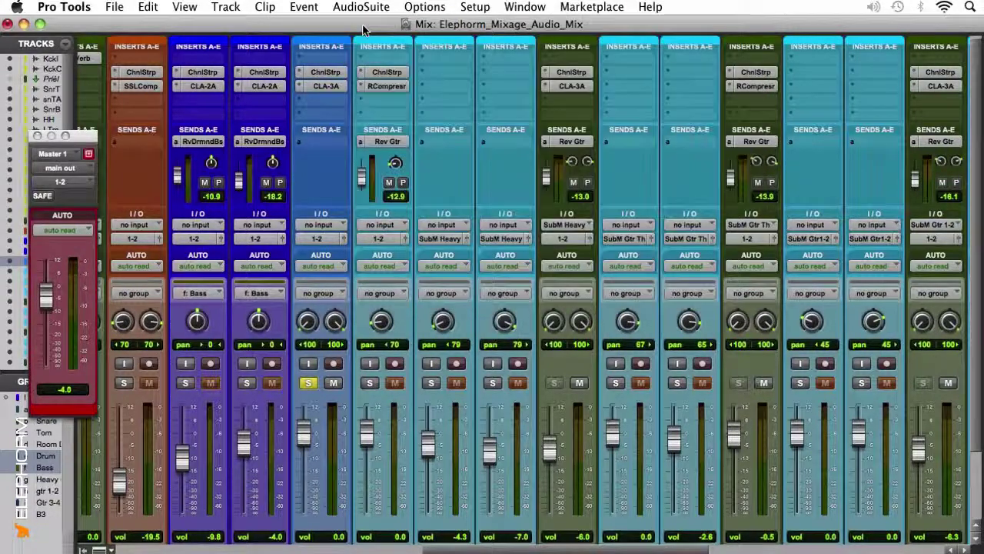
Send AcGtr to the stereo Rev Gtr bus at -14.8 dB, with linked, inverted send pans at -68 and 68, and close the send window.
{"action": "left_click", "coordinate": [304, 141]}
{"action": "mouse_move", "coordinate": [328, 180]}
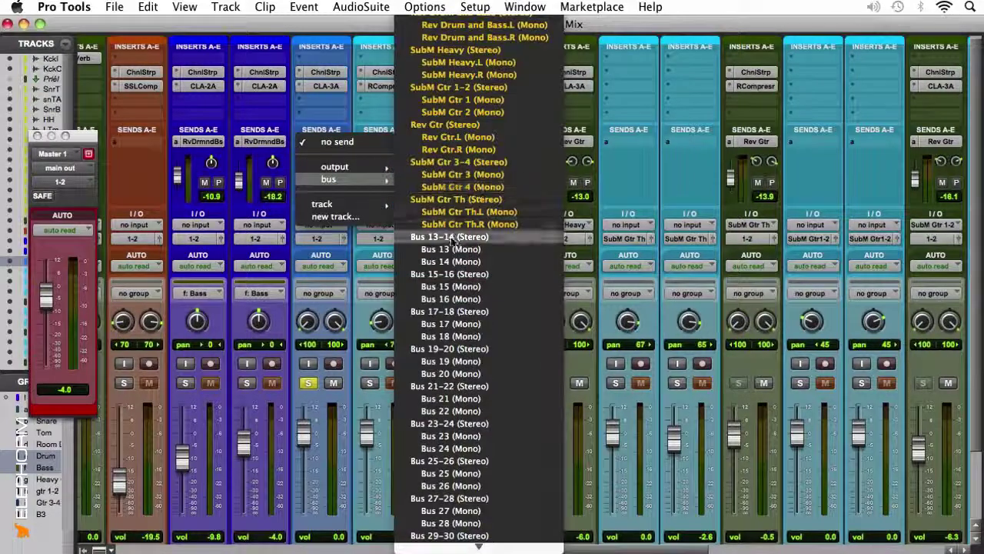
{"action": "left_click", "coordinate": [459, 128]}
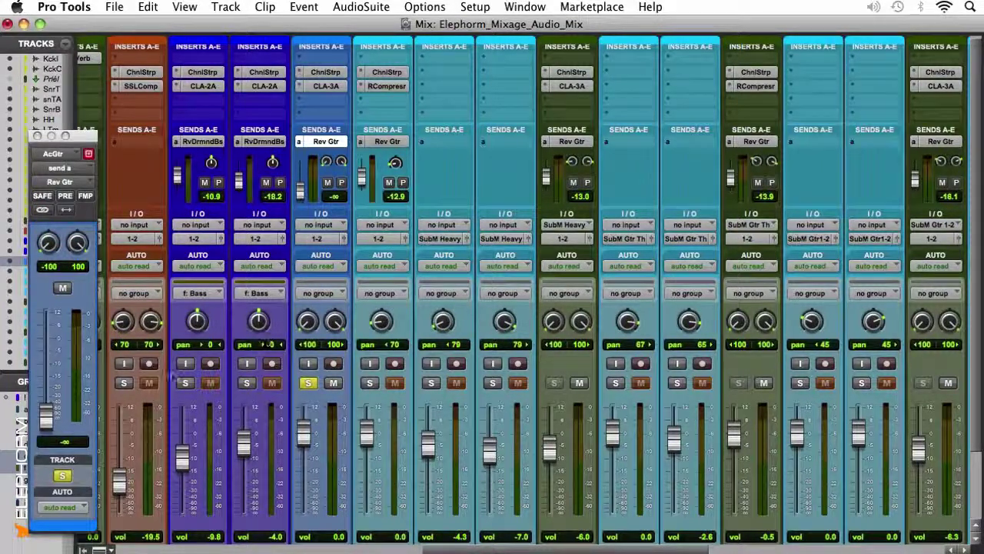
{"action": "left_click_drag", "start_coordinate": [46, 417], "coordinate": [47, 373]}
{"action": "left_click", "coordinate": [42, 210]}
{"action": "mouse_move", "coordinate": [48, 243]}
{"action": "left_mouse_down"}
{"action": "mouse_move", "coordinate": [42, 217]}
{"action": "mouse_move", "coordinate": [43, 229]}
{"action": "left_mouse_up"}
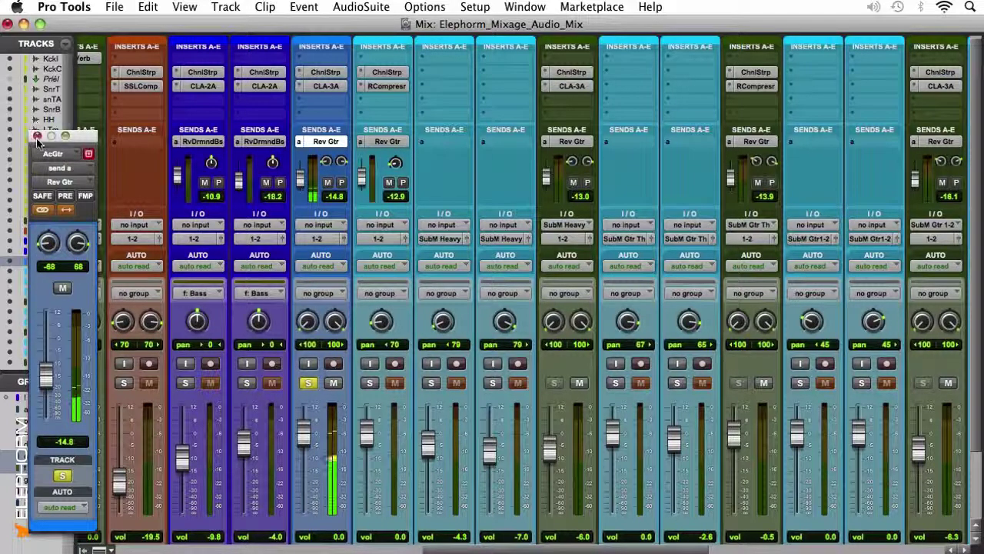
{"action": "left_click", "coordinate": [36, 137]}
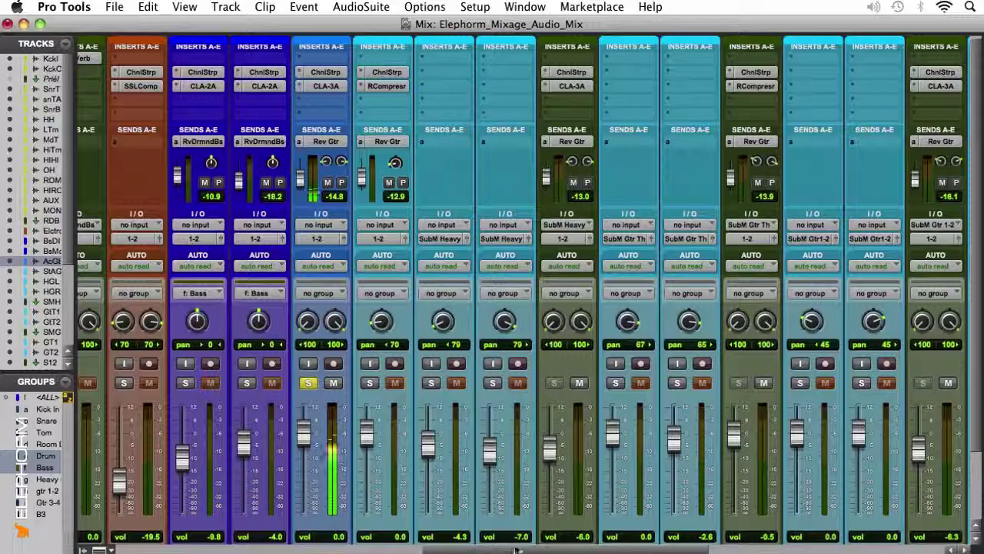
Compare AcGtr with and without reverb by muting its Rev Gtr send and unmuting it again.
{"action": "scroll", "coordinate": [523, 308], "scroll_direction": "right", "scroll_amount": 10}
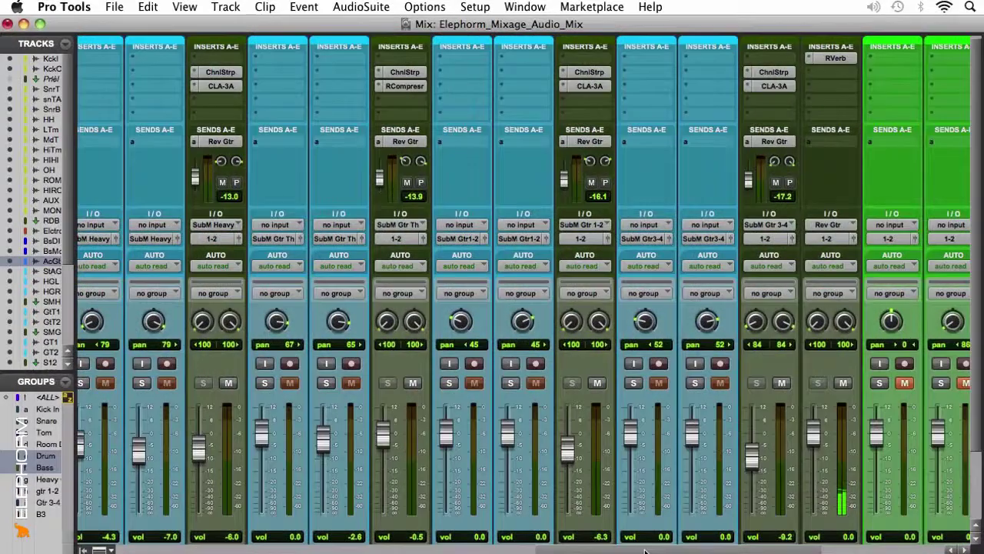
{"action": "scroll", "coordinate": [523, 307], "scroll_direction": "left", "scroll_amount": 12}
{"action": "scroll", "coordinate": [496, 182], "scroll_direction": "left", "scroll_amount": 3}
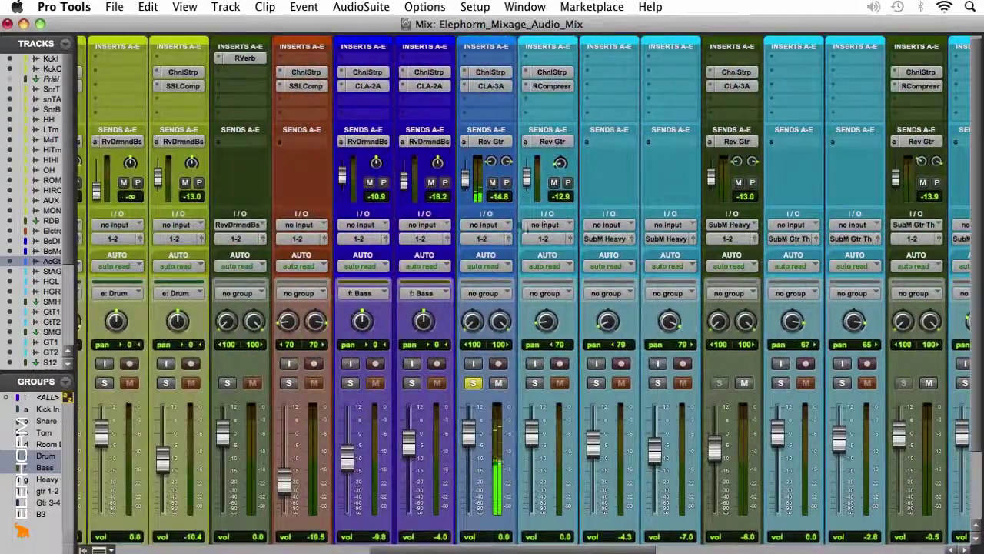
{"action": "left_click", "coordinate": [494, 183]}
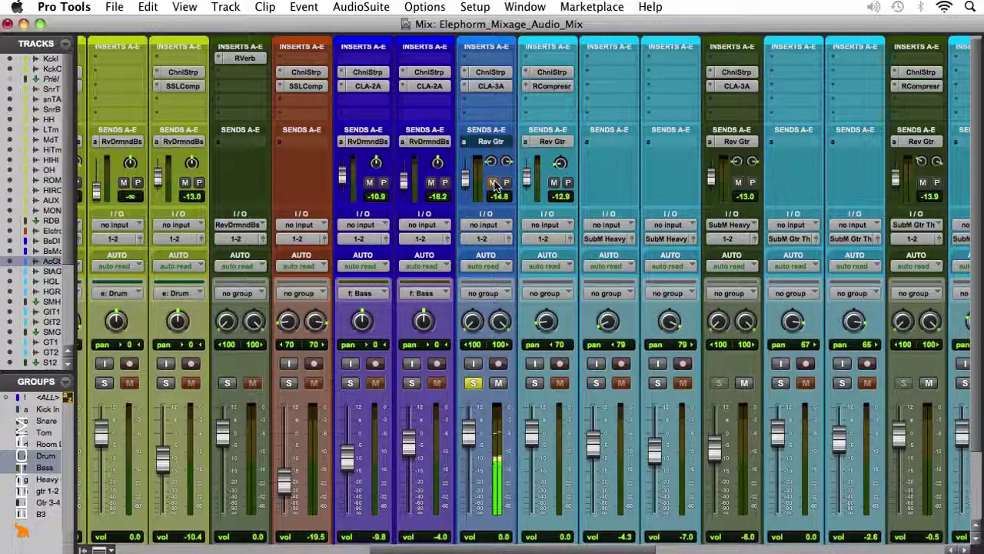
{"action": "left_click", "coordinate": [493, 183]}
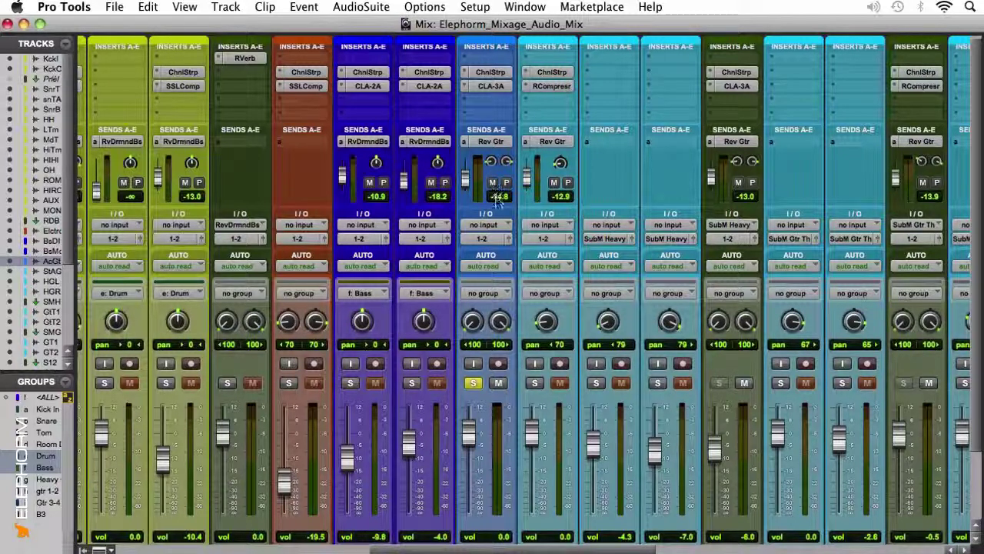
Take AcGtr out of solo and narrow its linked, inverted main-output pans to -75 and 75.
{"action": "left_click", "coordinate": [474, 383]}
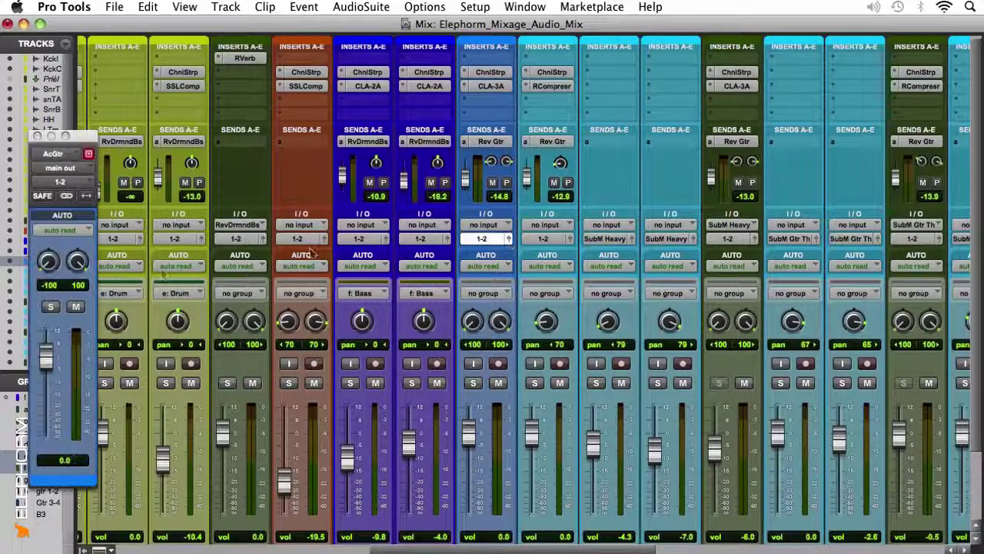
{"action": "left_click", "coordinate": [67, 196]}
{"action": "left_click", "coordinate": [87, 196]}
{"action": "left_click_drag", "start_coordinate": [48, 261], "coordinate": [38, 237]}
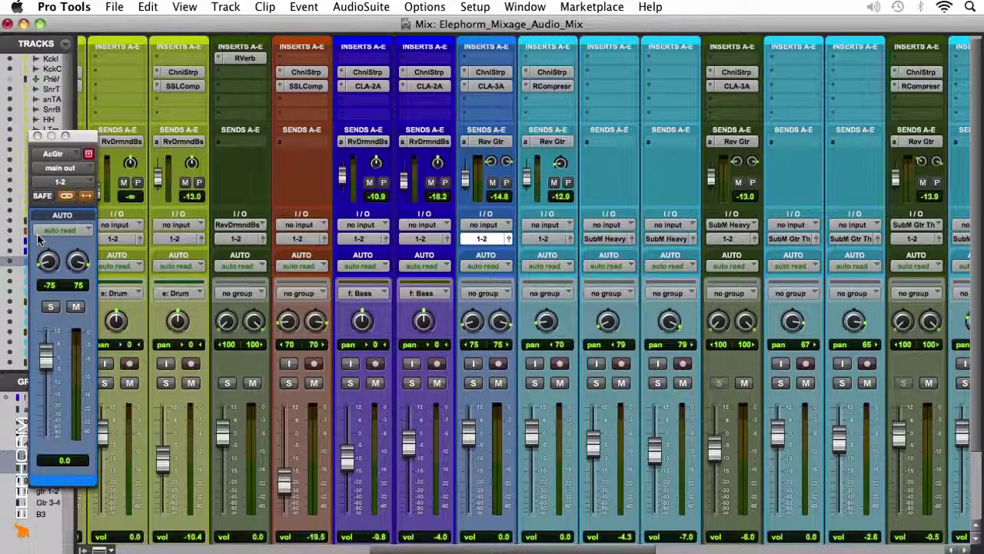
{"action": "left_click", "coordinate": [37, 135]}
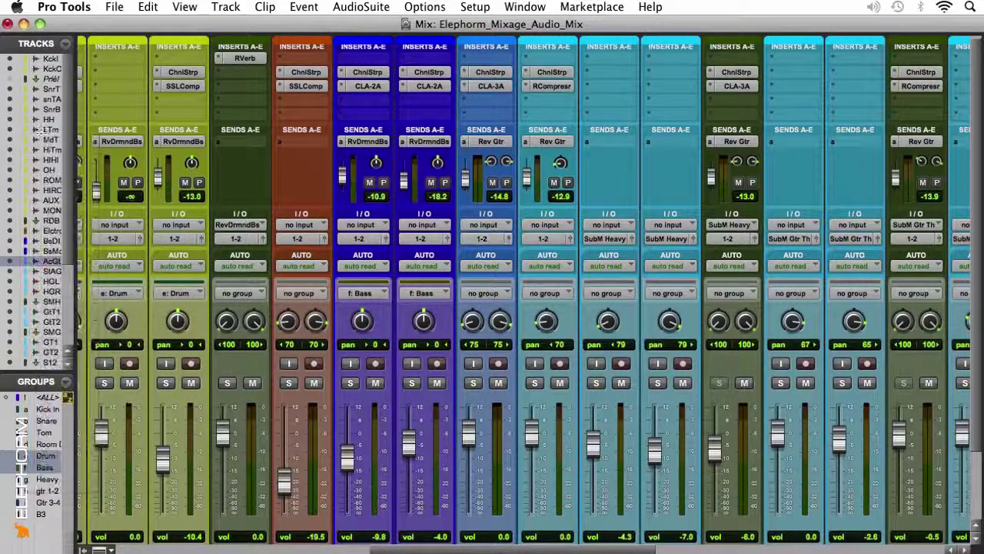
Play the mix in the Edit window from 82|2|000, just before the Bridge, and lower AcGtr's volume to -4.6 dB.
{"action": "key", "text": "super+equal"}
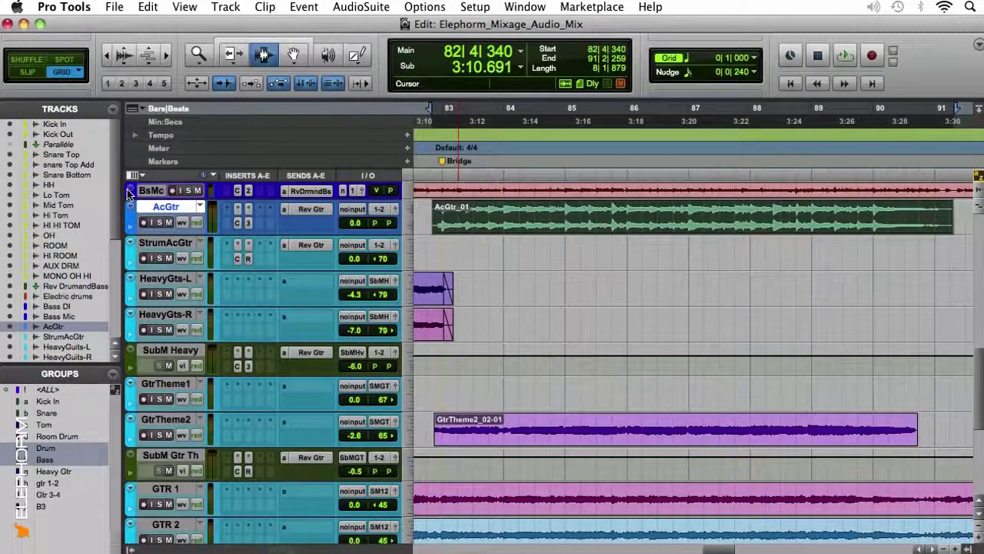
{"action": "key", "text": "super+bracketleft"}
{"action": "key", "text": "super+bracketleft"}
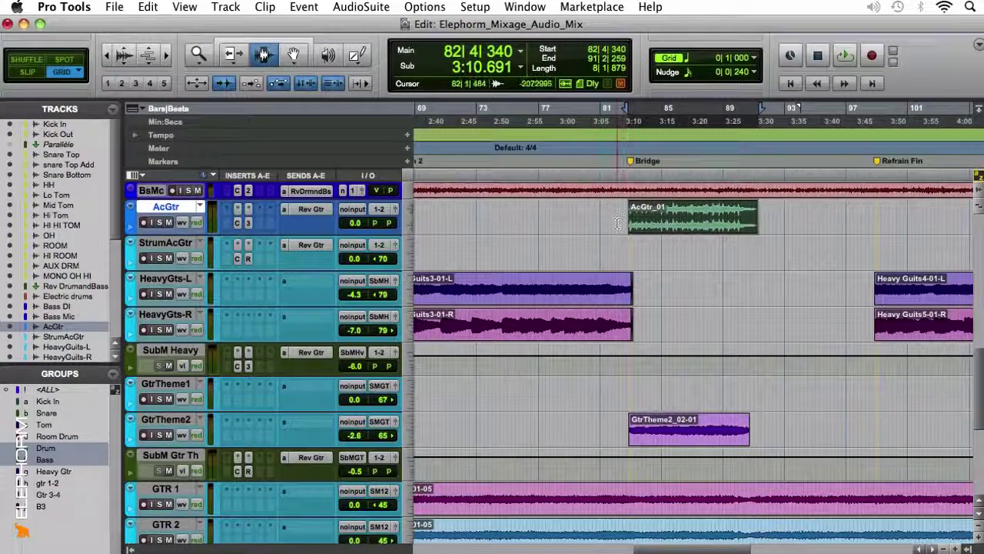
{"action": "left_click", "coordinate": [620, 216]}
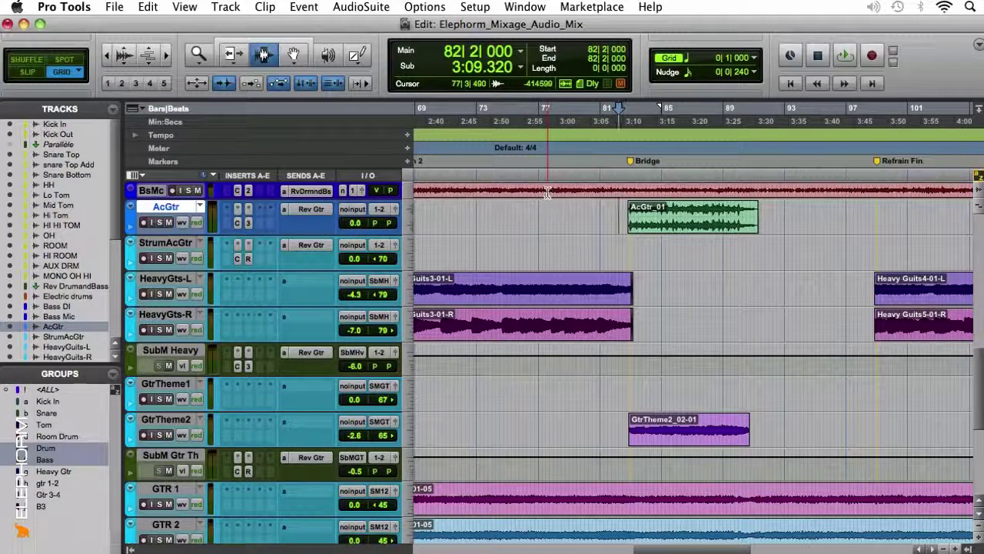
{"action": "key", "text": "space"}
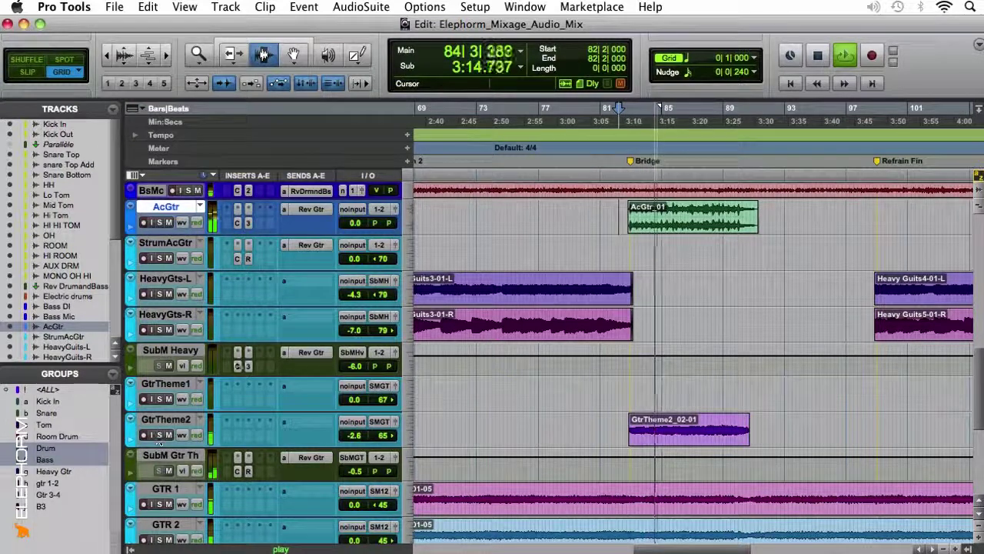
{"action": "left_click_drag", "start_coordinate": [354, 223], "coordinate": [355, 231]}
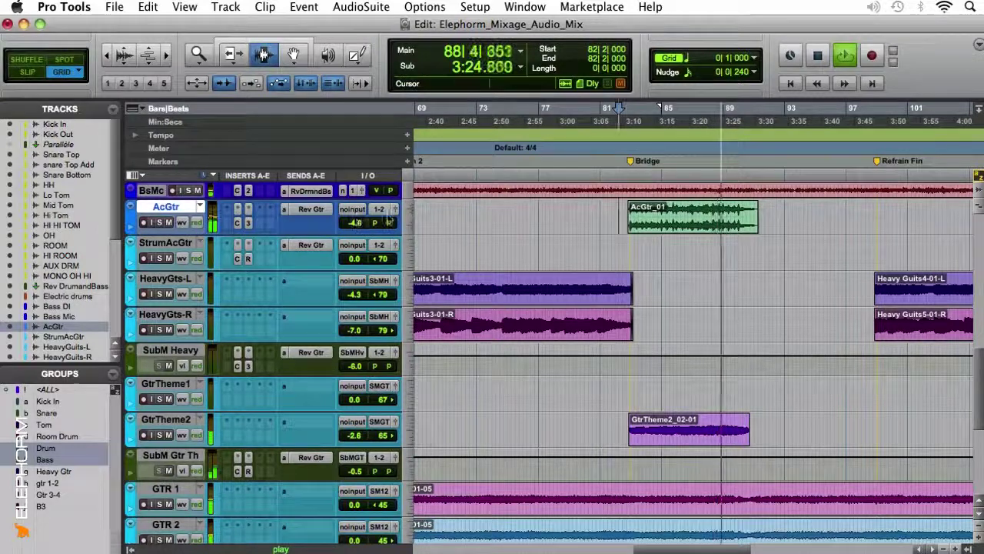
Audition wider and narrower main-output panning on AcGtr, set its linked, inverted pans to -71 and 71, and close the output window.
{"action": "left_click", "coordinate": [394, 207]}
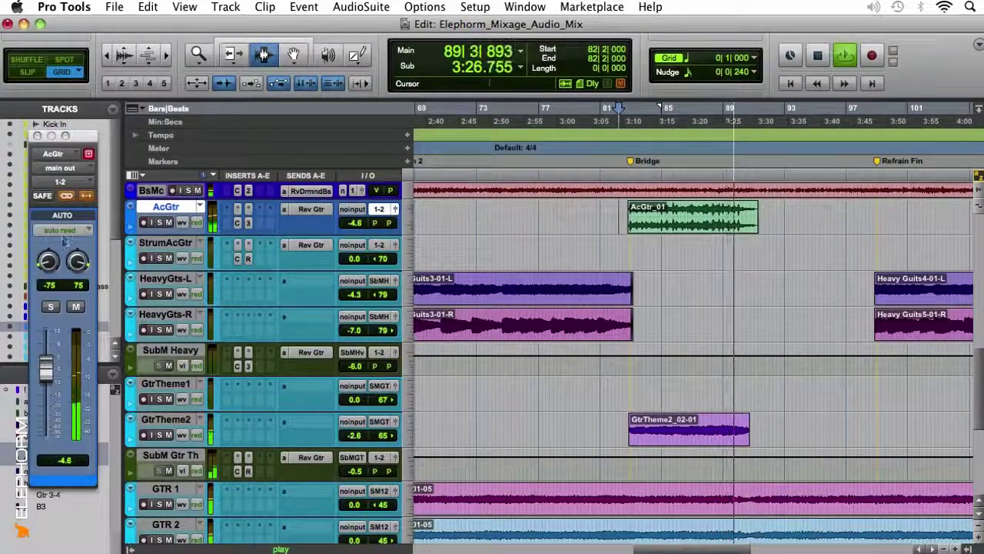
{"action": "left_click_drag", "start_coordinate": [46, 256], "coordinate": [48, 261]}
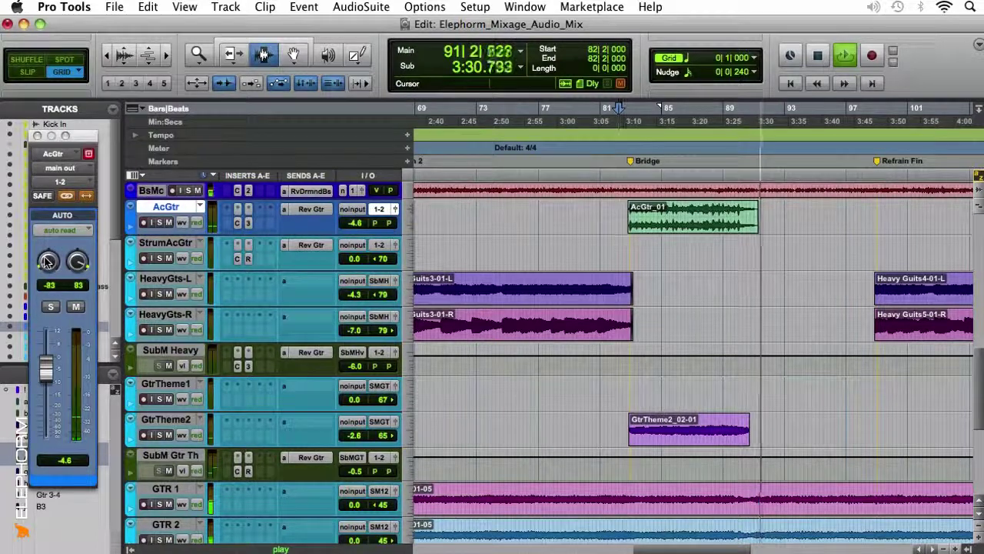
{"action": "key", "text": "space"}
{"action": "key", "text": "space"}
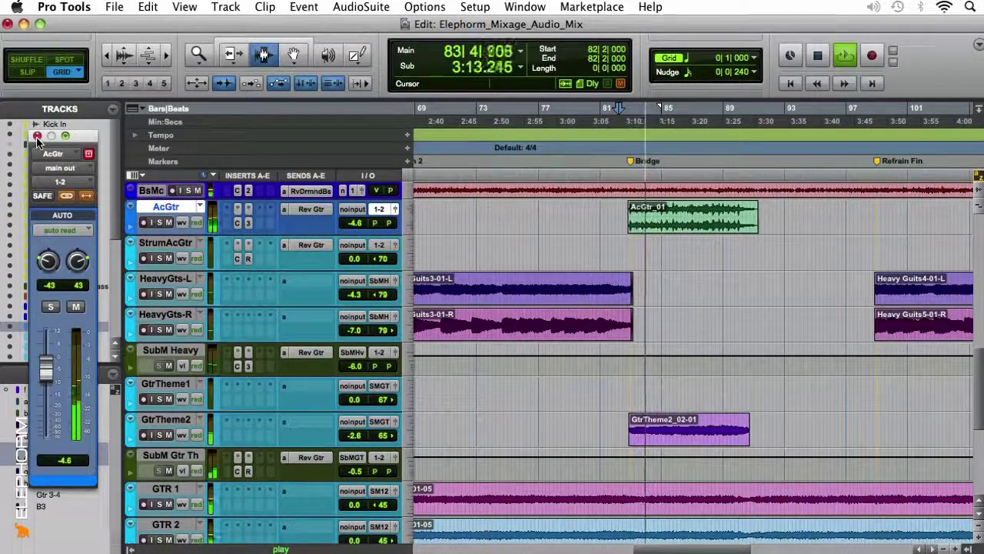
{"action": "key", "text": "space"}
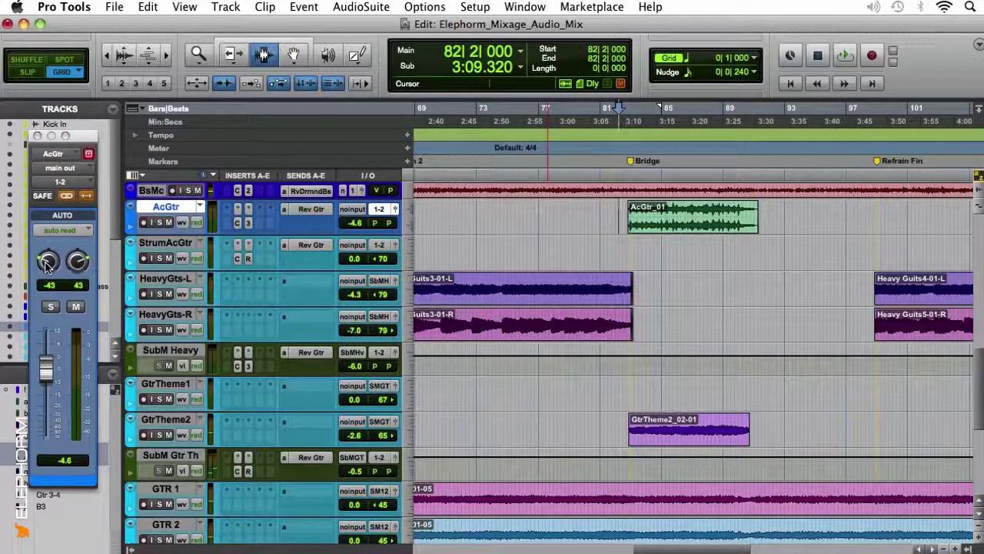
{"action": "left_click_drag", "start_coordinate": [46, 263], "coordinate": [47, 282]}
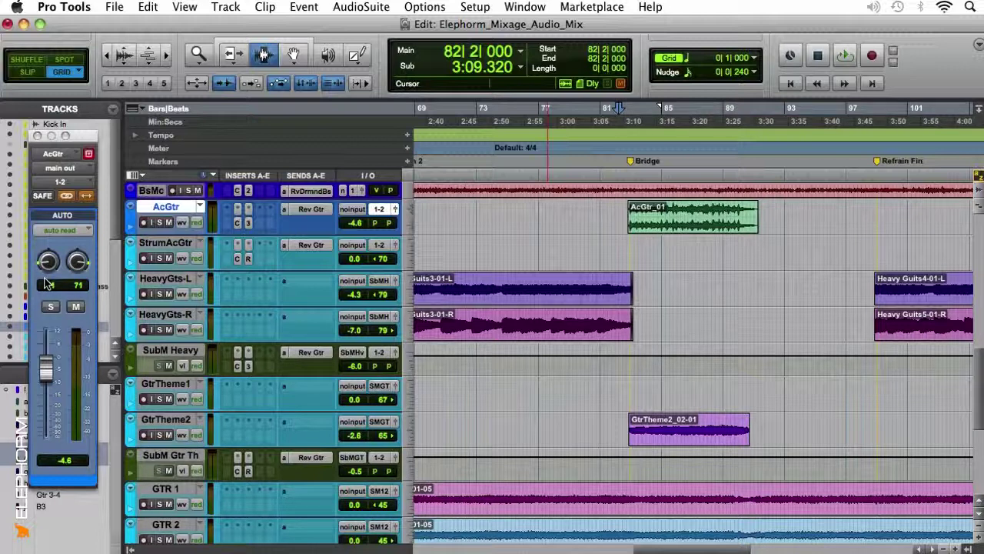
{"action": "left_click", "coordinate": [37, 135]}
Replay the Bridge with the whole song in view, lower AcGtr's volume to -7.2 dB, and stop playback.
{"action": "key", "text": "space"}
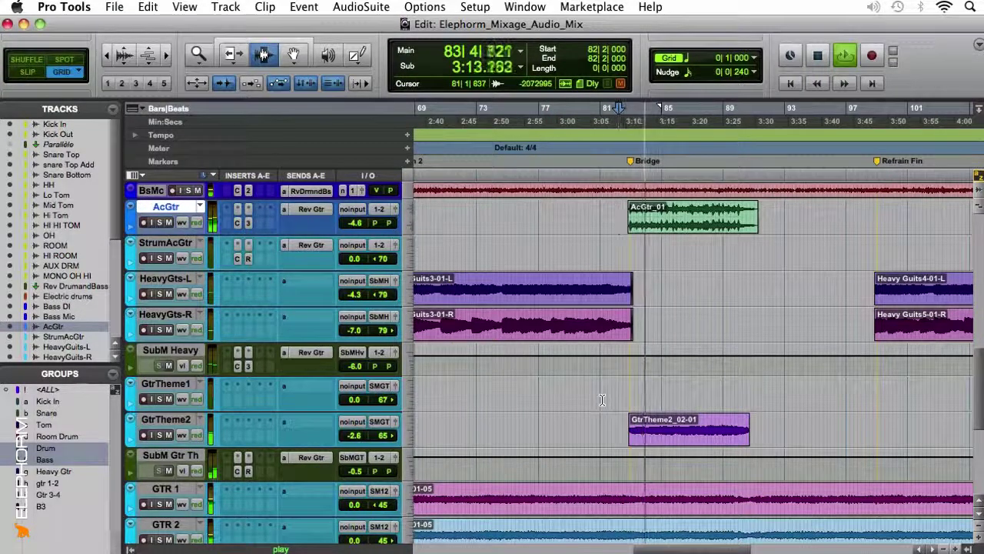
{"action": "key", "text": "super+bracketleft"}
{"action": "key", "text": "super+bracketleft"}
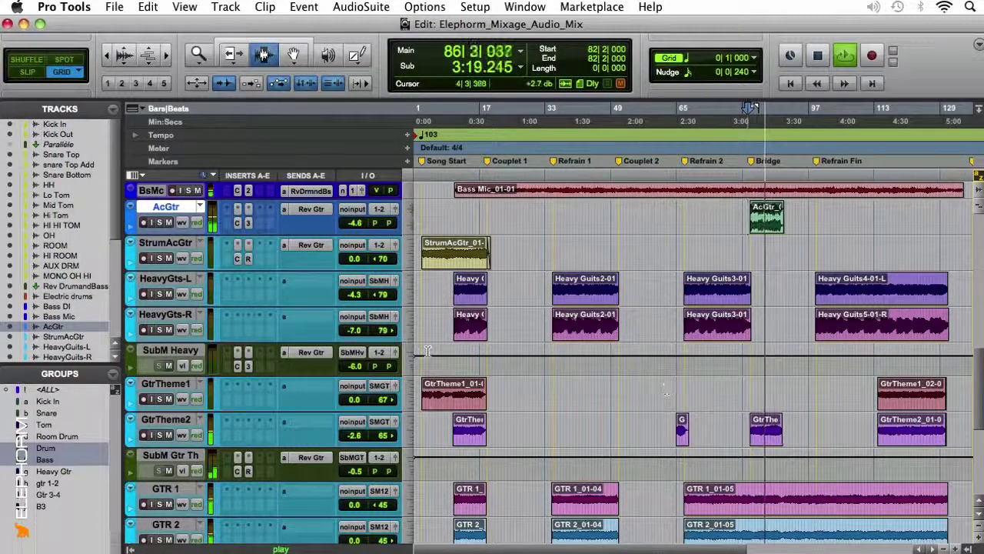
{"action": "left_click_drag", "start_coordinate": [353, 222], "coordinate": [353, 230]}
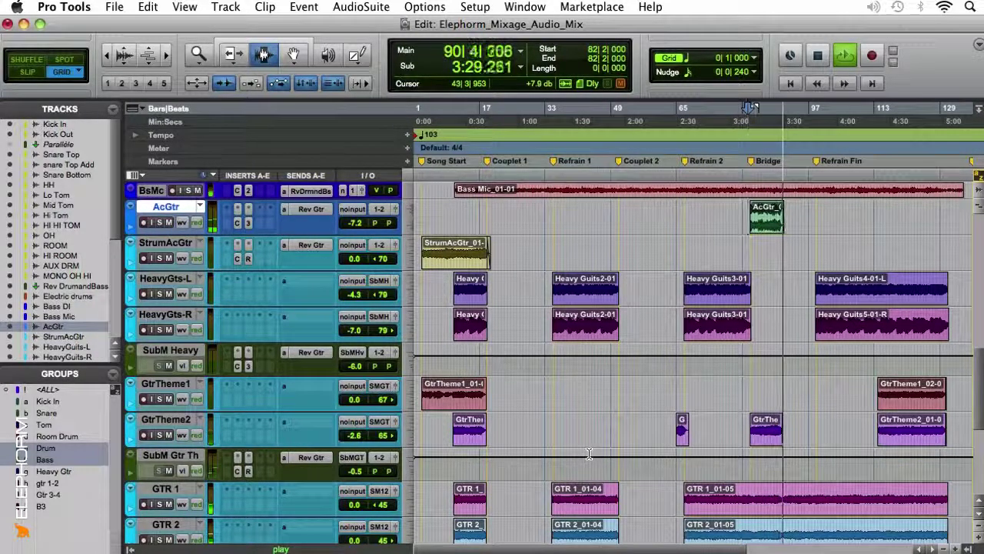
{"action": "scroll", "coordinate": [588, 454], "scroll_direction": "down", "scroll_amount": 5}
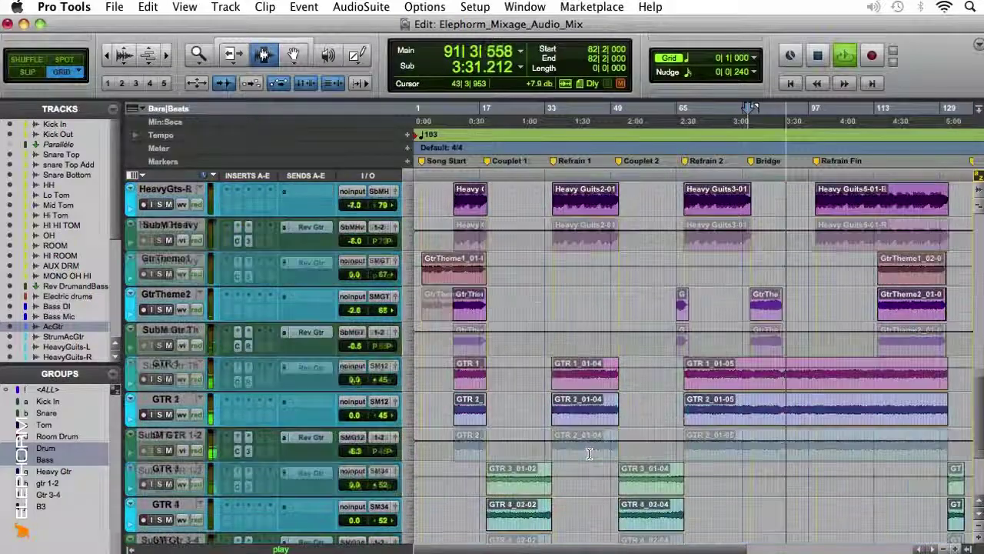
{"action": "key", "text": "space"}
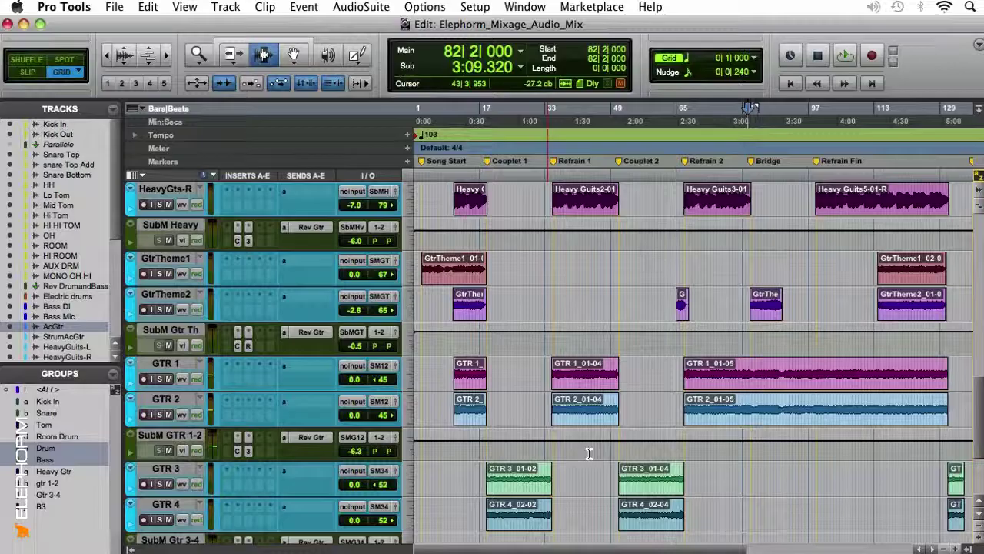
Review the guitar tracks and their submasters across the song, from AcGtr down to the Rev Gtr return.
{"action": "scroll", "coordinate": [589, 454], "scroll_direction": "up", "scroll_amount": 6}
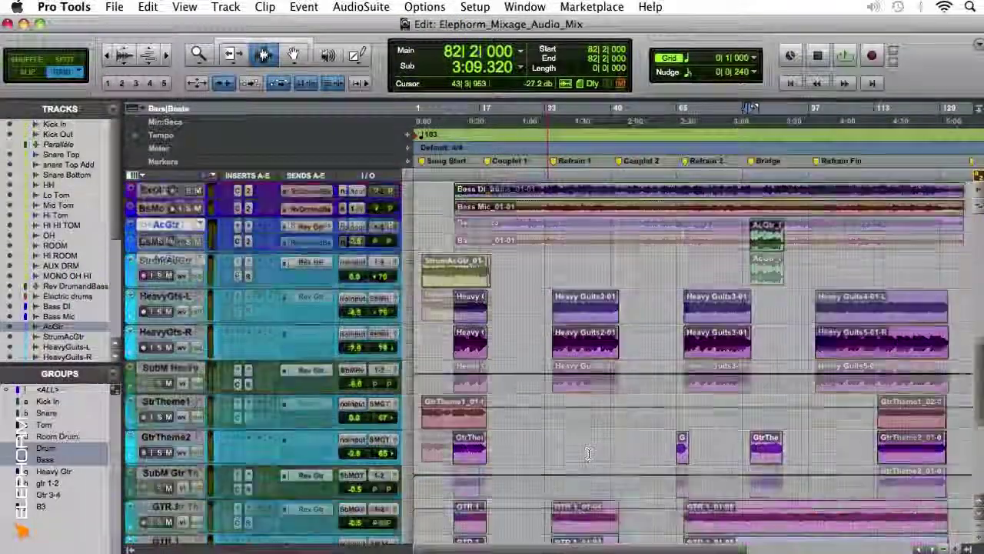
{"action": "scroll", "coordinate": [588, 454], "scroll_direction": "down", "scroll_amount": 12}
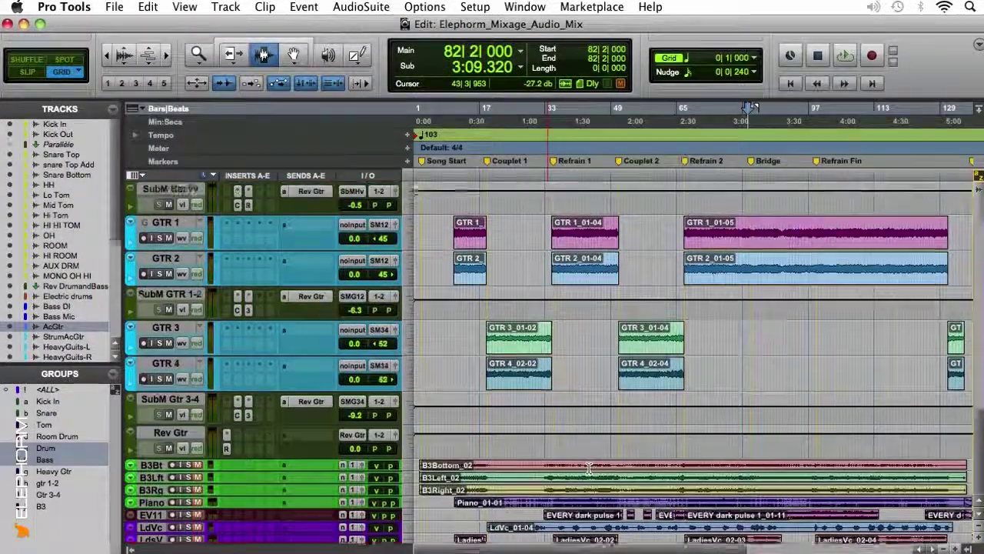
{"action": "scroll", "coordinate": [589, 468], "scroll_direction": "up", "scroll_amount": 8}
{"action": "scroll", "coordinate": [588, 457], "scroll_direction": "down", "scroll_amount": 2}
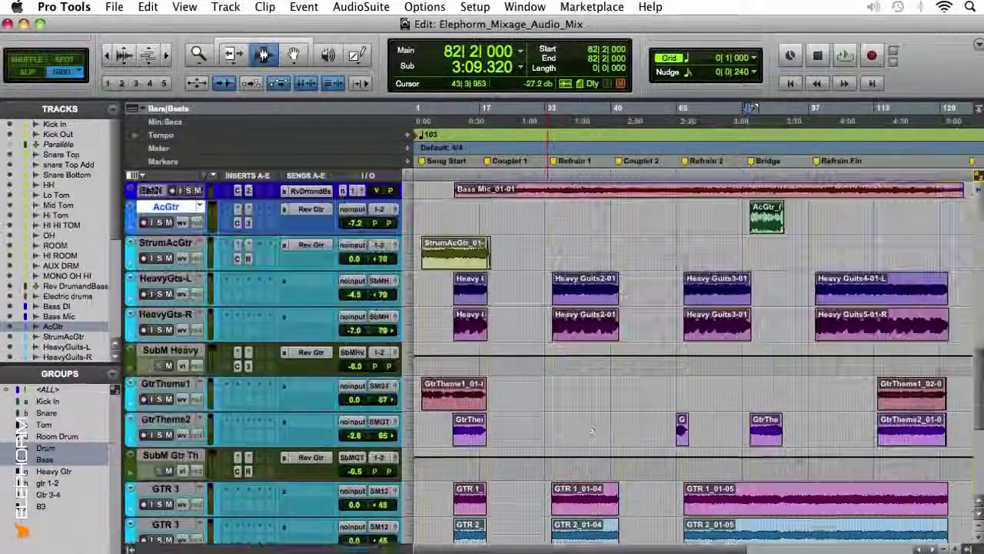
{"action": "scroll", "coordinate": [588, 454], "scroll_direction": "down", "scroll_amount": 5}
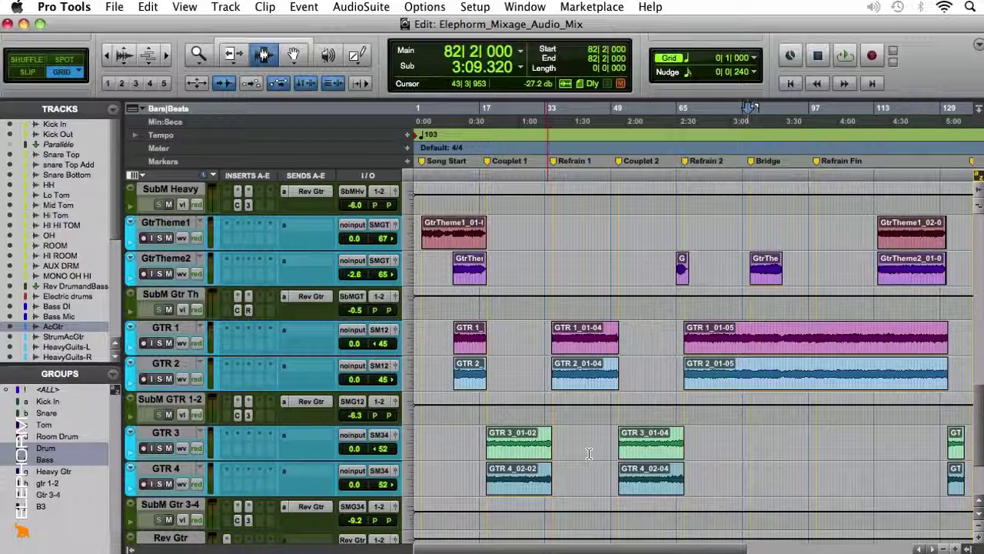
{"action": "scroll", "coordinate": [589, 453], "scroll_direction": "up", "scroll_amount": 2}
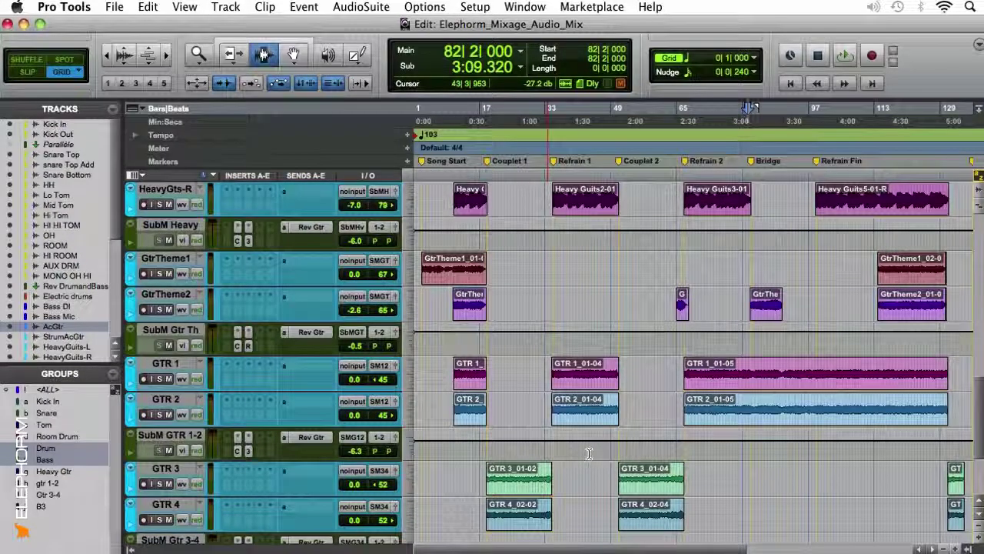
{"action": "scroll", "coordinate": [588, 454], "scroll_direction": "up", "scroll_amount": 1}
{"action": "scroll", "coordinate": [589, 454], "scroll_direction": "down", "scroll_amount": 1}
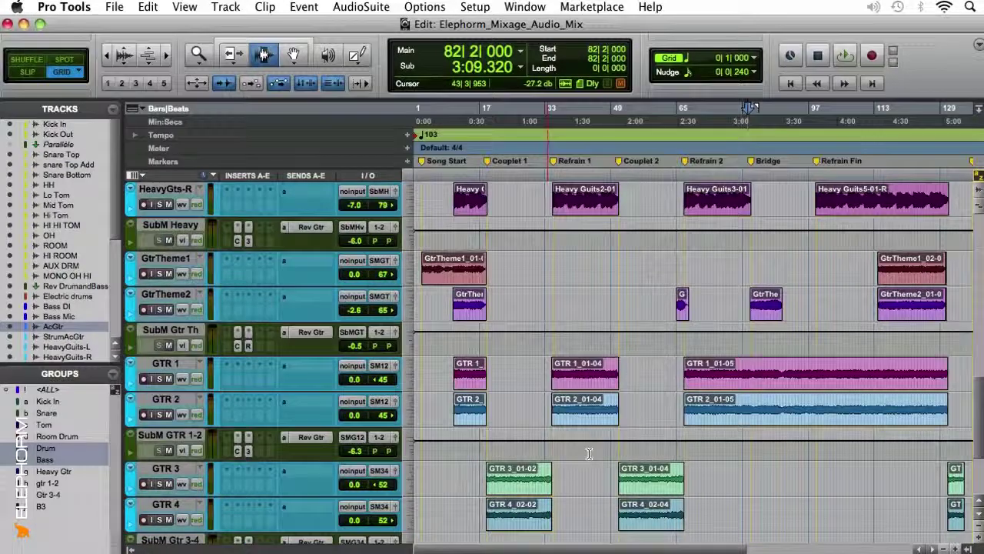